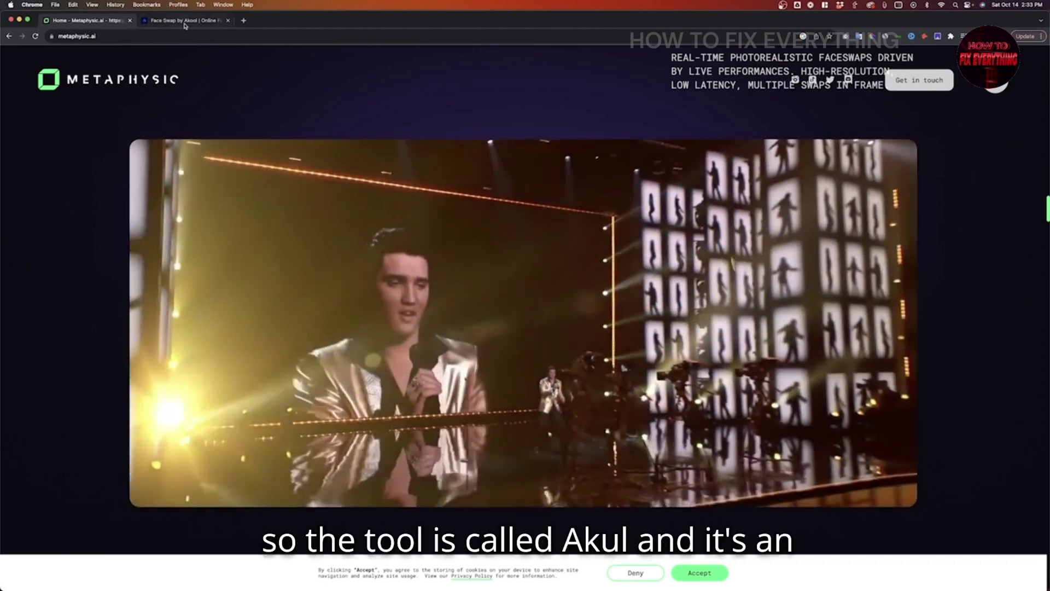
Switch to the Akool tab and close the Metaphysic tab
{"action": "left_click", "coordinate": [164, 21]}
{"action": "left_click", "coordinate": [131, 21]}
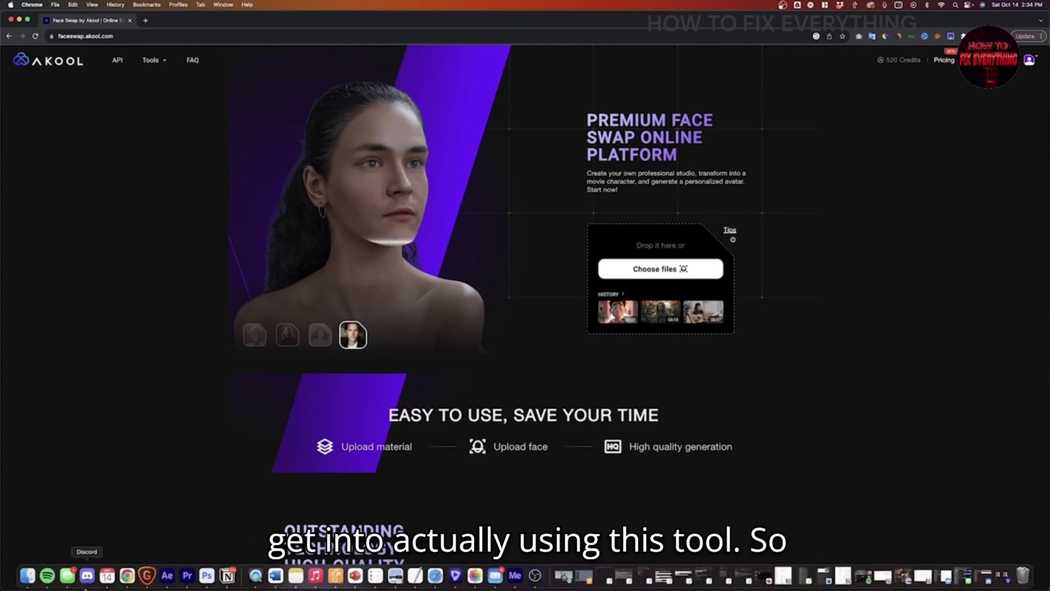
Drag Woman Vlogging.mp4 from Face Swap Examples > Woman Looking at Camera onto Akool's upload area
{"action": "left_click", "coordinate": [28, 578]}
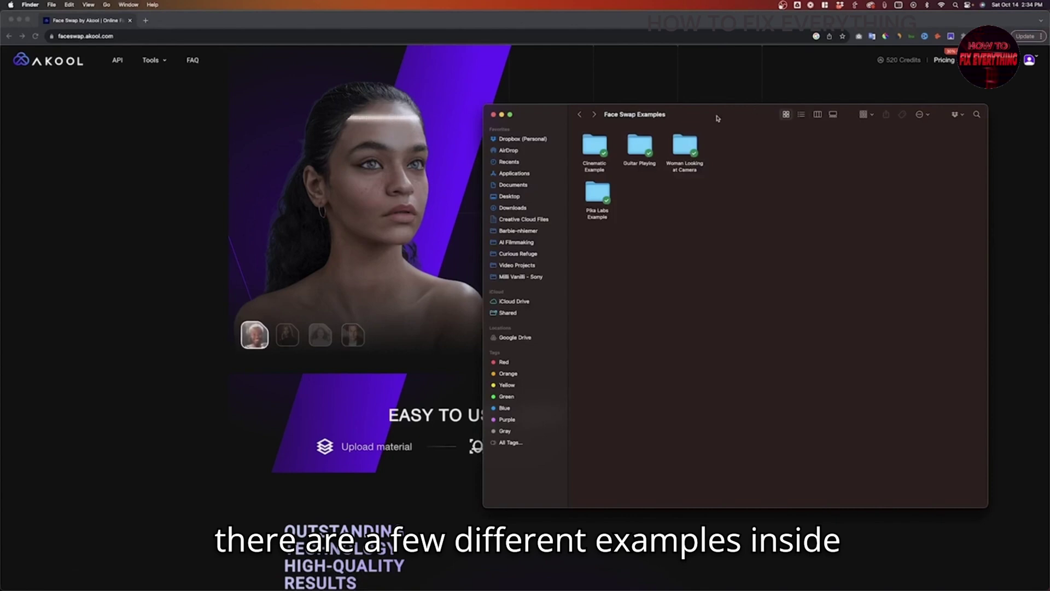
{"action": "left_click_drag", "start_coordinate": [719, 117], "coordinate": [734, 167]}
{"action": "left_click_drag", "start_coordinate": [1011, 264], "coordinate": [841, 264]}
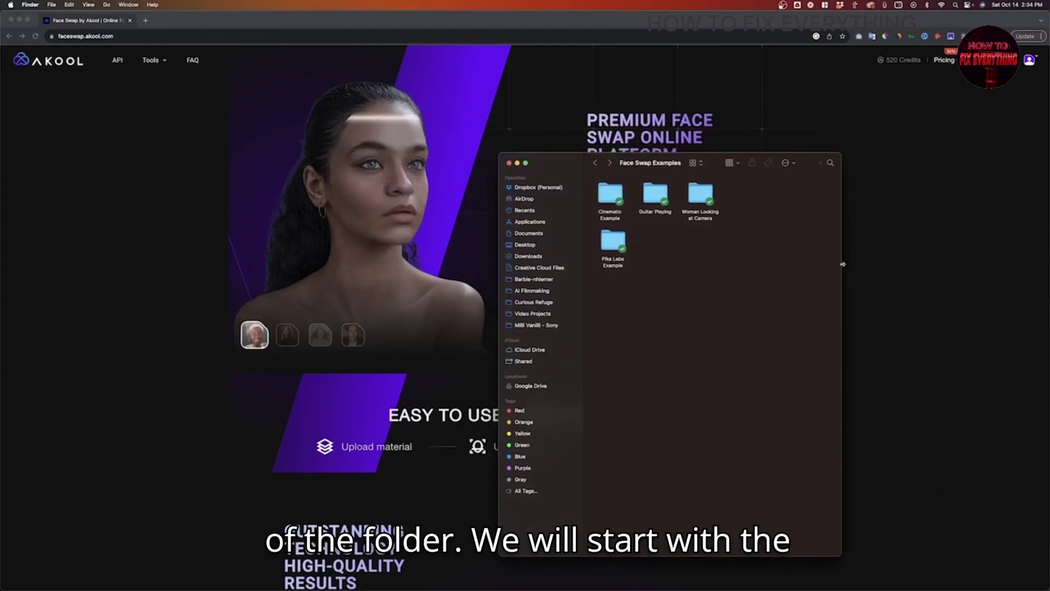
{"action": "left_click_drag", "start_coordinate": [717, 160], "coordinate": [947, 195]}
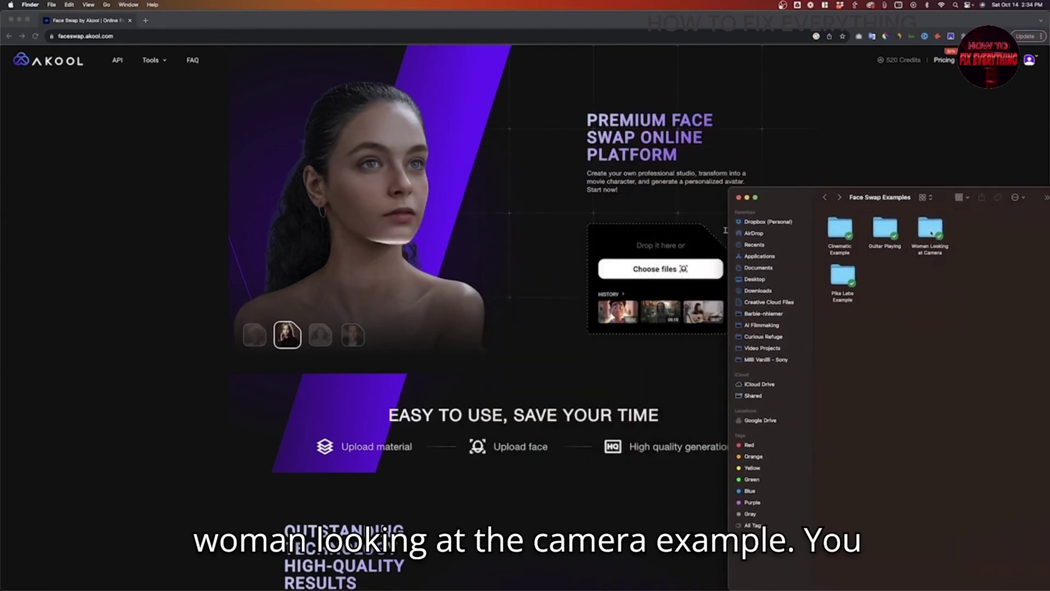
{"action": "double_click", "coordinate": [931, 228]}
{"action": "left_click", "coordinate": [857, 236]}
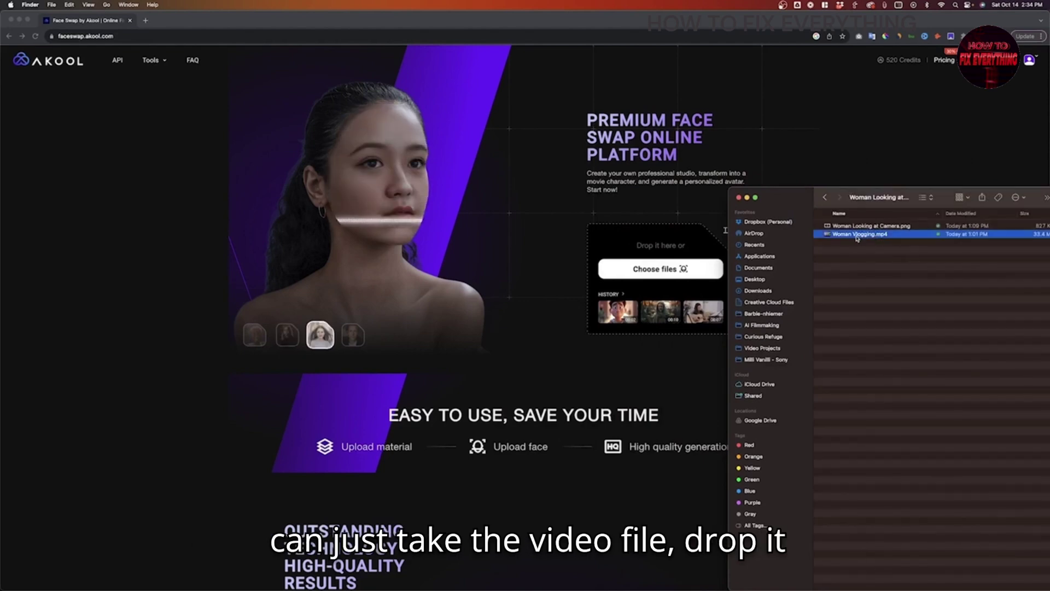
{"action": "left_click_drag", "start_coordinate": [868, 236], "coordinate": [646, 279]}
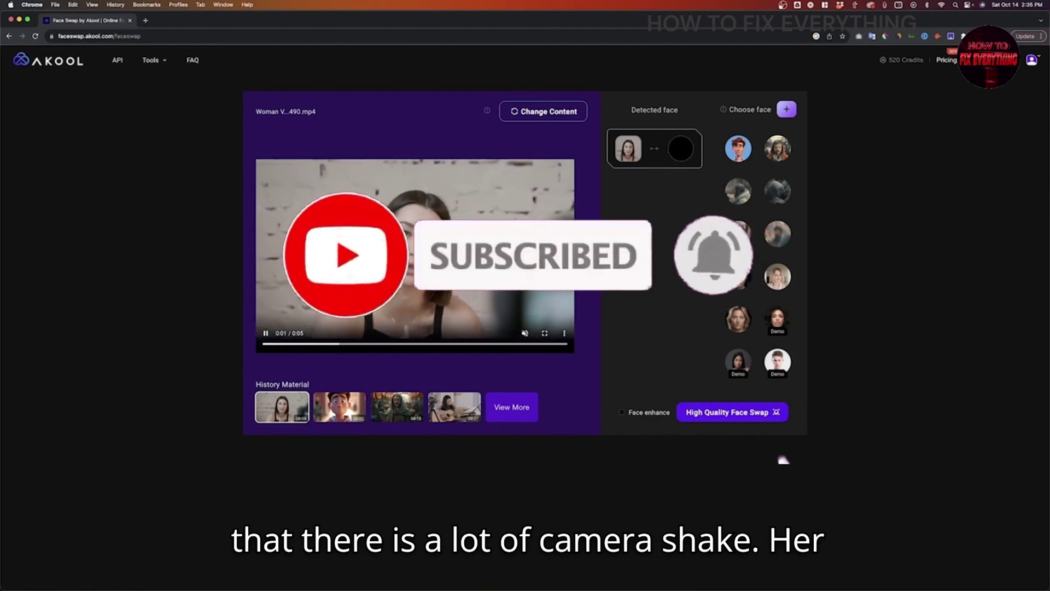
Pause the preview of the uploaded Woman Vlogging clip
{"action": "key", "text": "space"}
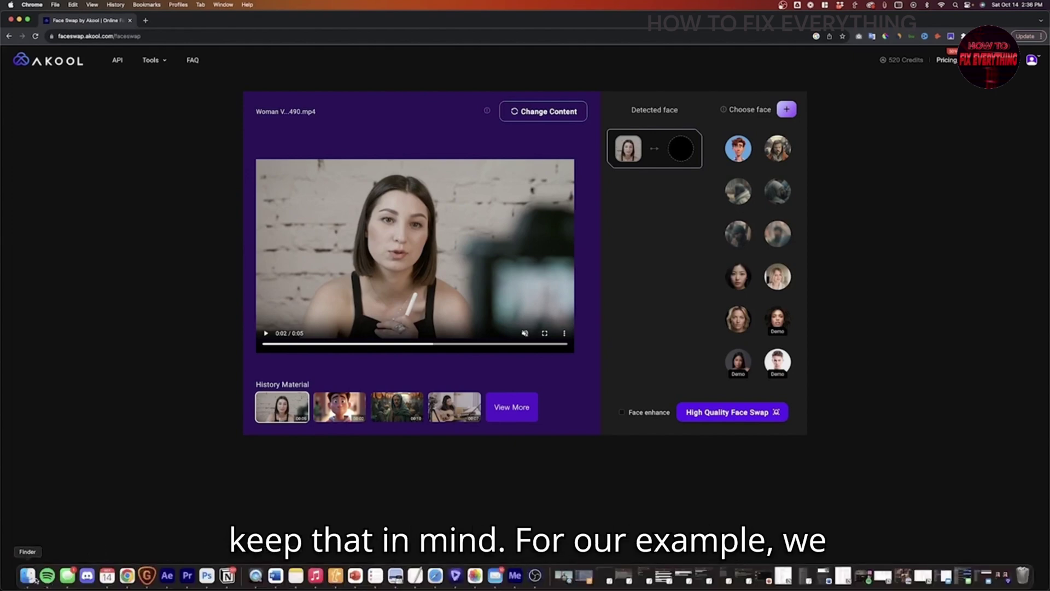
{"action": "left_click", "coordinate": [27, 576]}
{"action": "left_click", "coordinate": [885, 225]}
{"action": "key", "text": "space"}
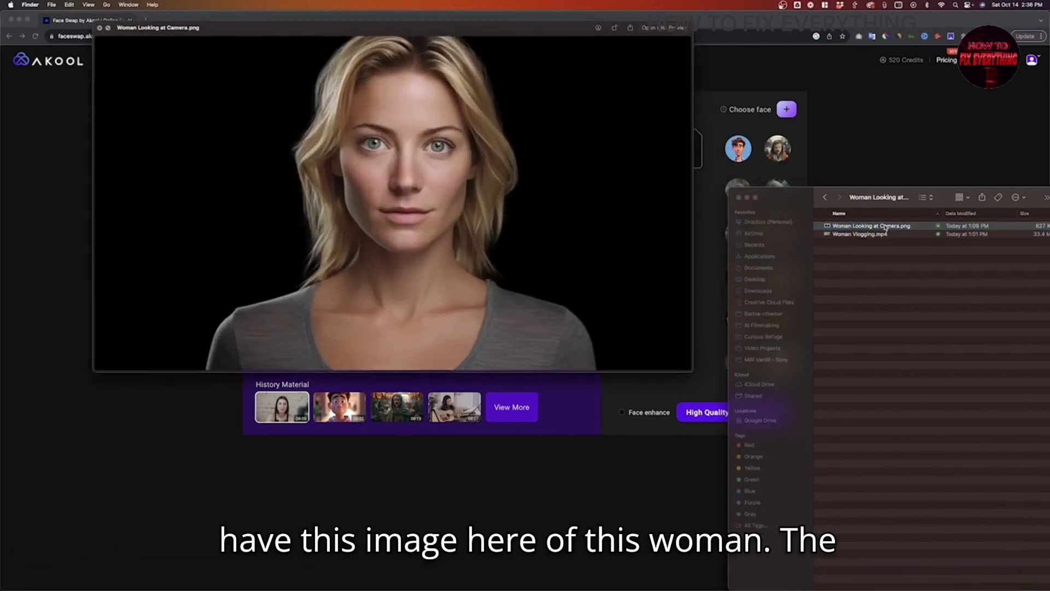
{"action": "key", "text": "space"}
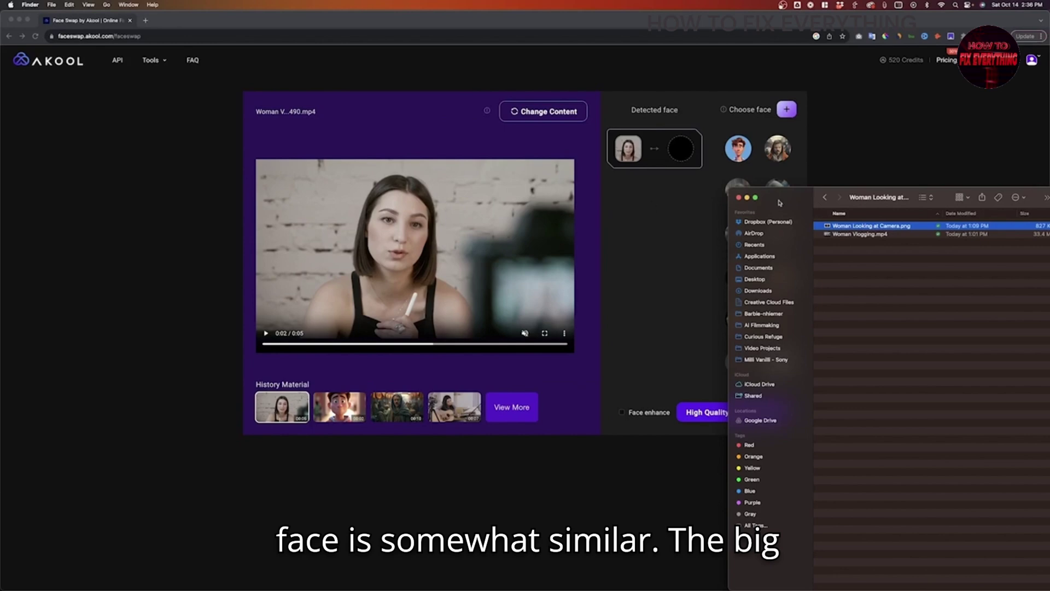
{"action": "key", "text": "space"}
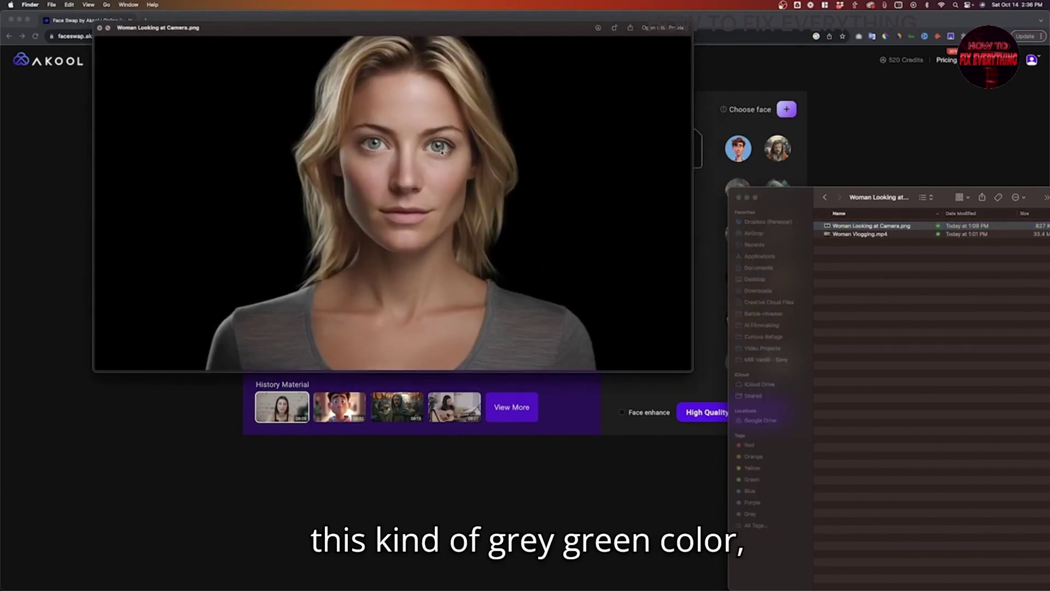
{"action": "key", "text": "space"}
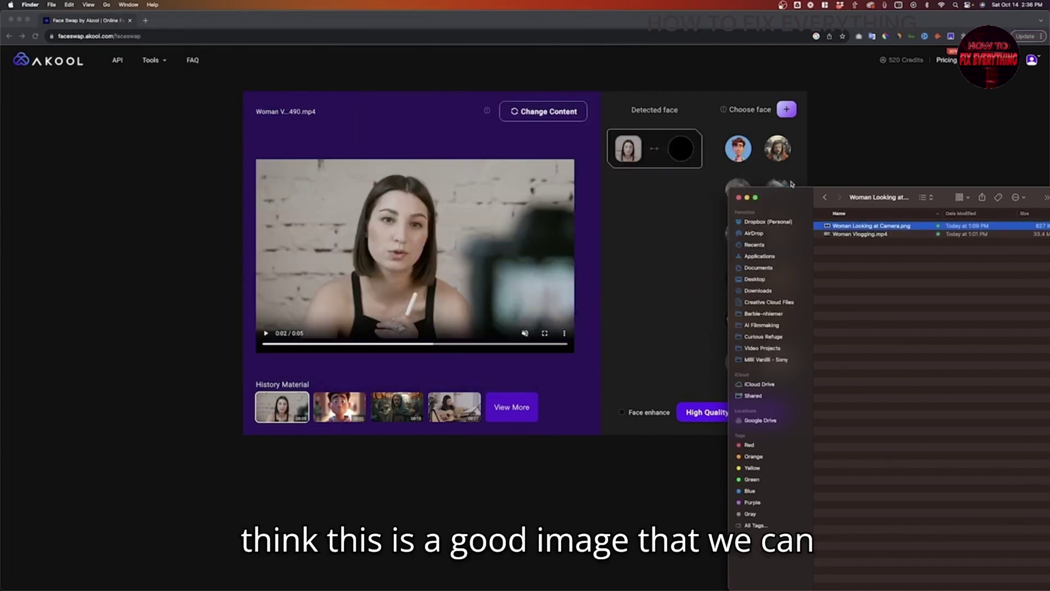
{"action": "key", "text": "space"}
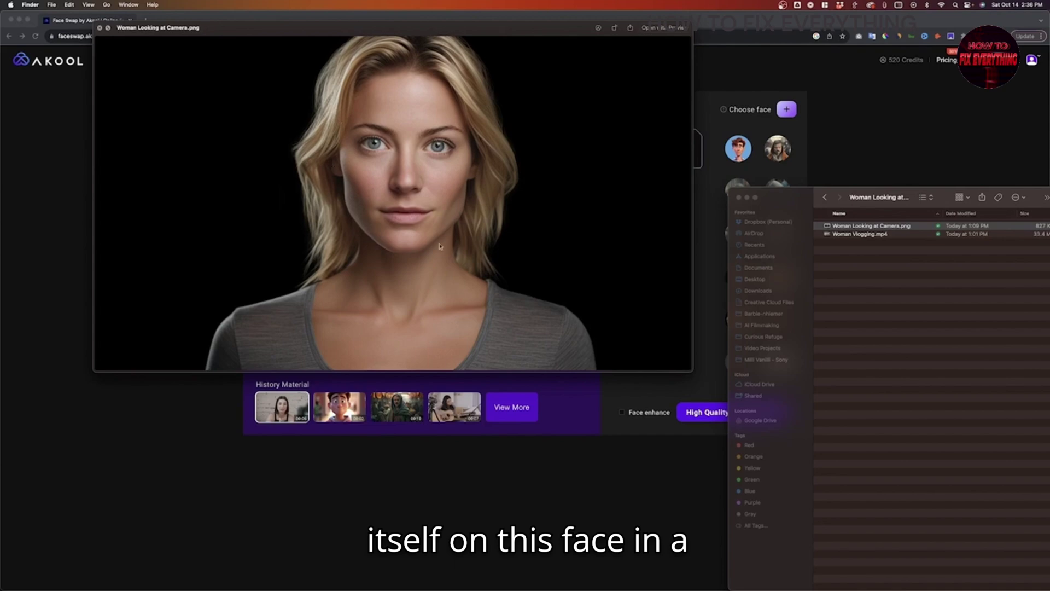
{"action": "key", "text": "space"}
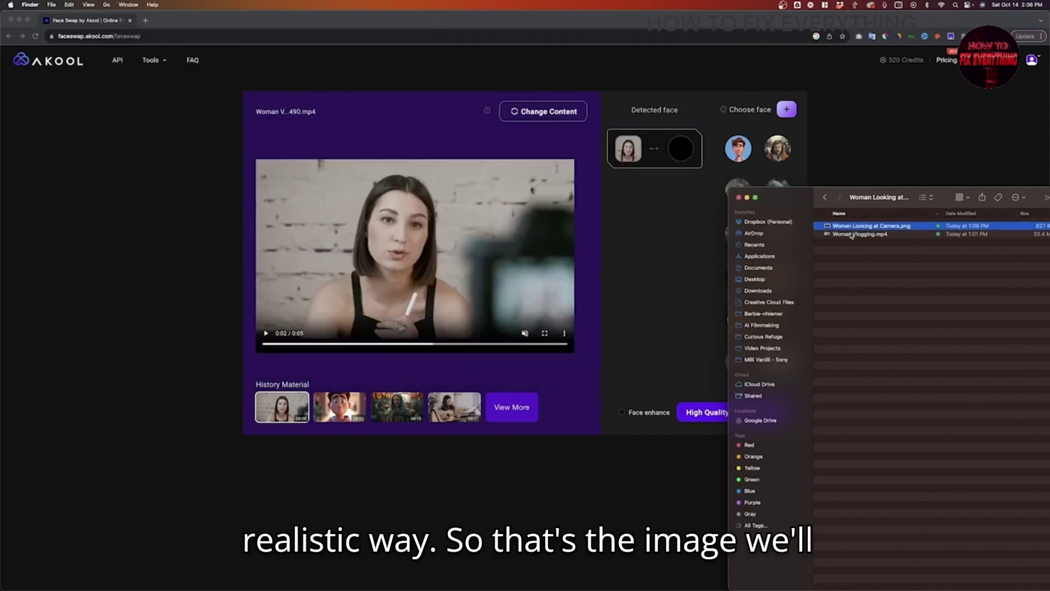
{"action": "left_click", "coordinate": [786, 112]}
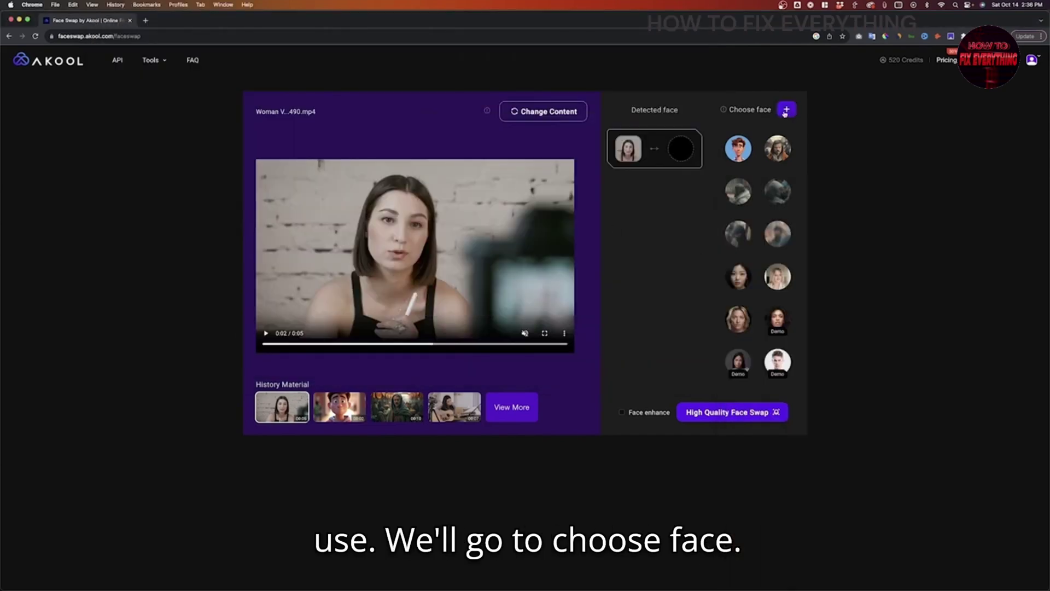
Upload Woman Looking at Camera.png as a new face for the clip's detected face
{"action": "left_click", "coordinate": [785, 112]}
{"action": "left_click", "coordinate": [320, 107]}
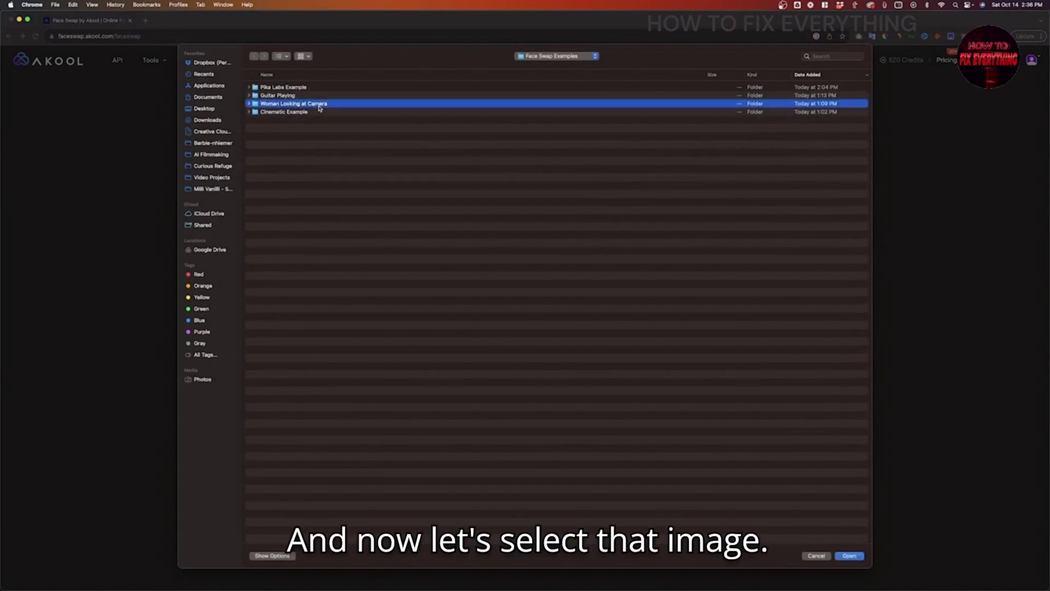
{"action": "double_click", "coordinate": [320, 107]}
{"action": "left_click", "coordinate": [310, 96]}
{"action": "key", "text": "space"}
{"action": "key", "text": "space"}
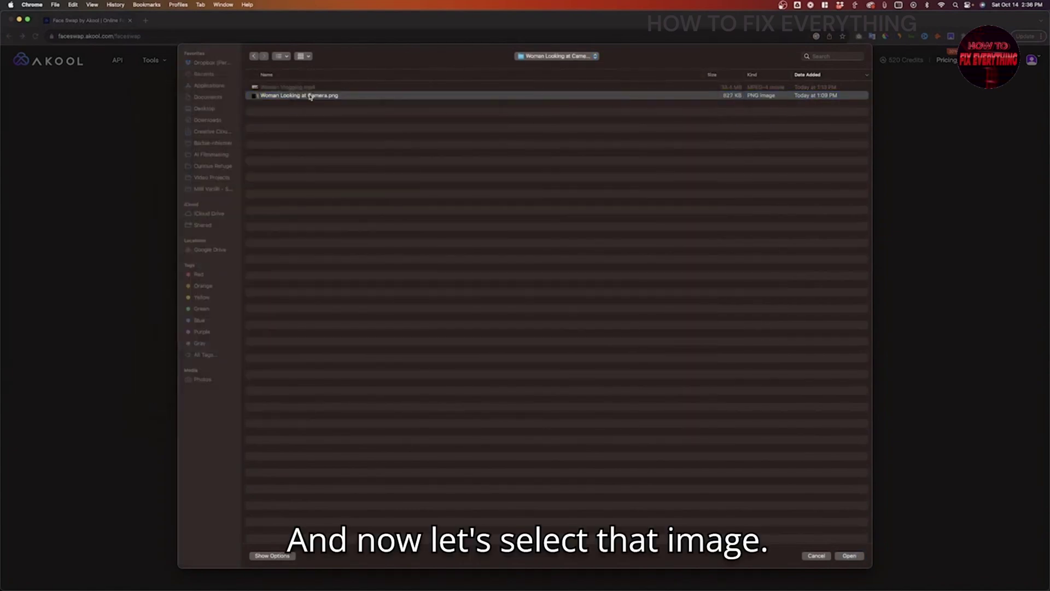
{"action": "double_click", "coordinate": [311, 96]}
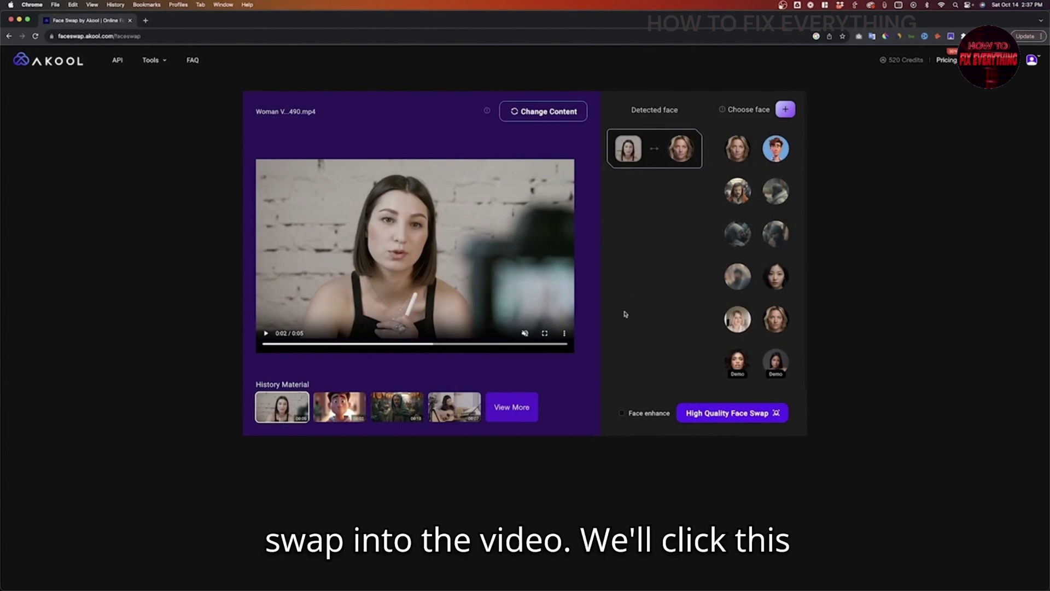
Enable Face enhance and start the High Quality Face Swap on the vlogging clip
{"action": "left_click", "coordinate": [622, 414]}
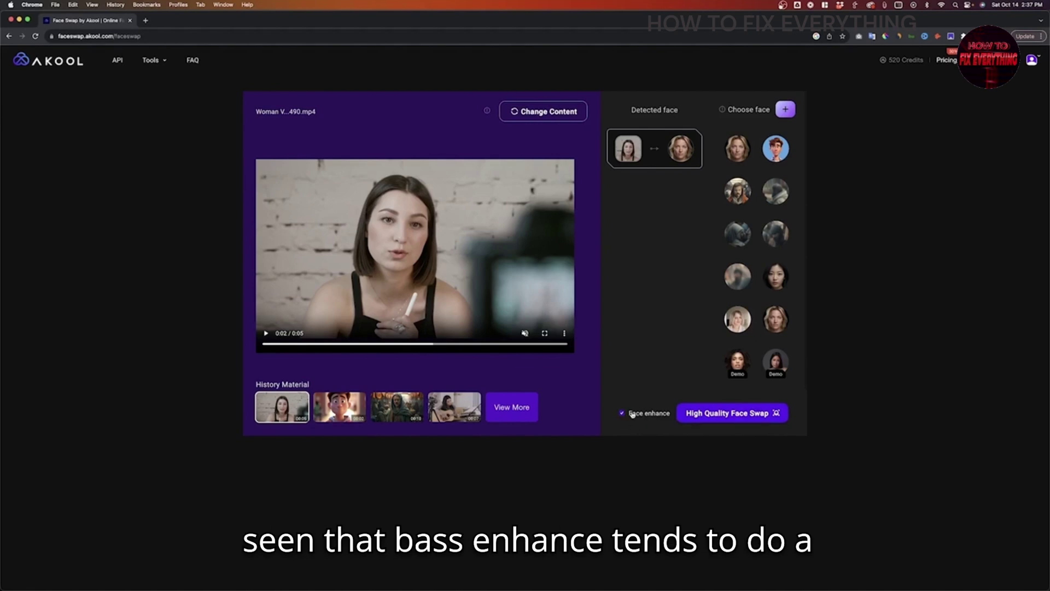
{"action": "left_click", "coordinate": [698, 414]}
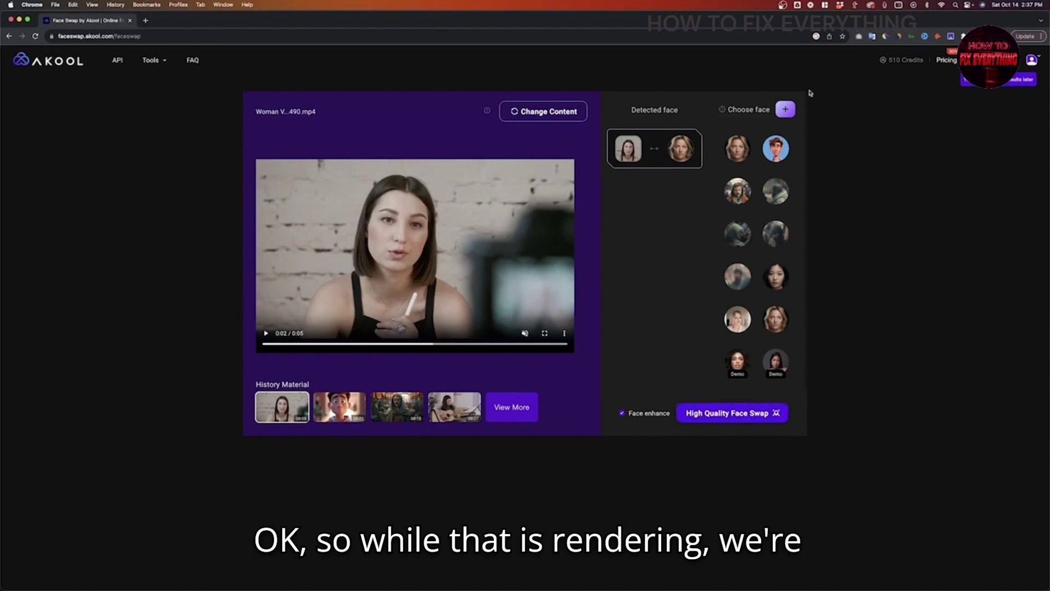
Preview and upload Playing Guitar.mp4 from the Guitar Playing folder as the new content video
{"action": "left_click", "coordinate": [533, 111]}
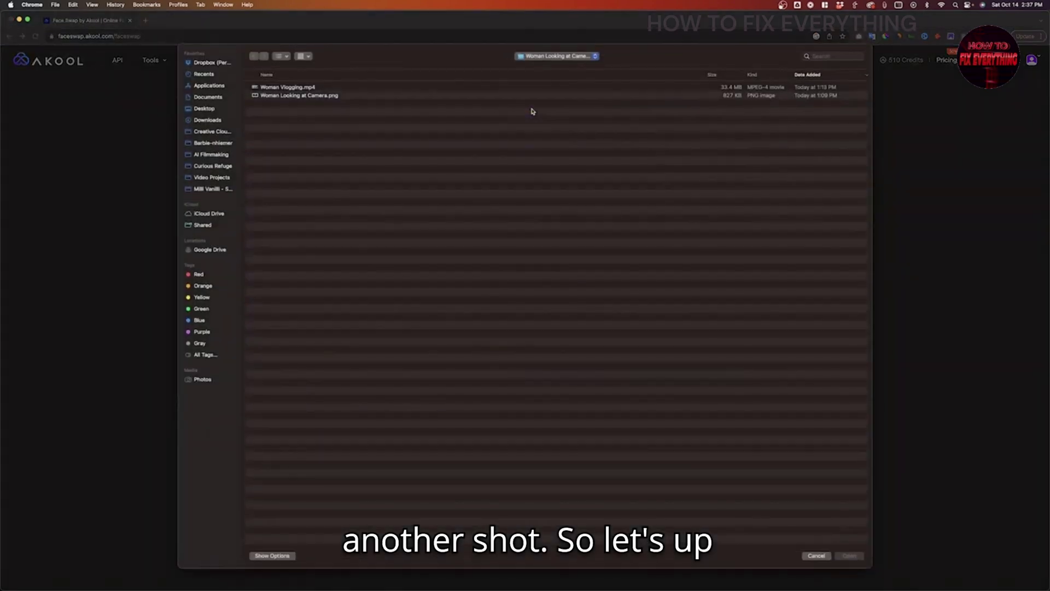
{"action": "left_click", "coordinate": [557, 57]}
{"action": "left_click", "coordinate": [559, 66]}
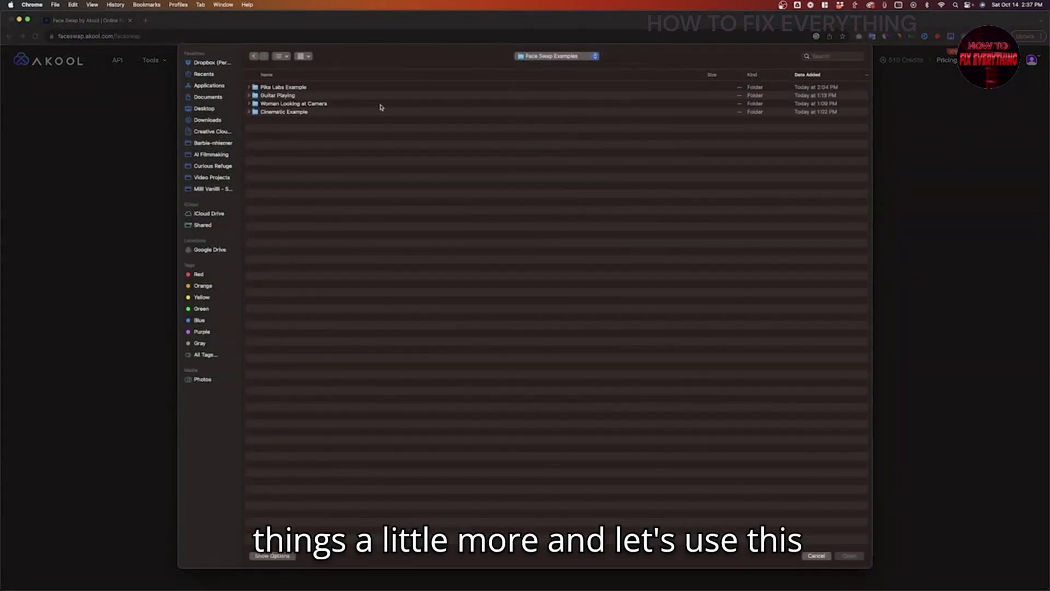
{"action": "left_click", "coordinate": [318, 97]}
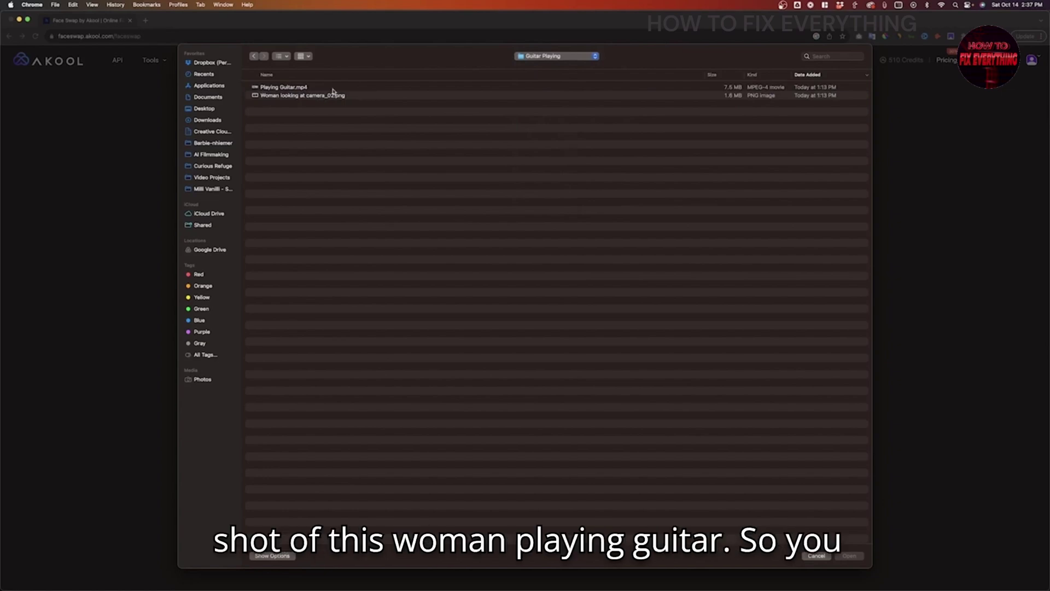
{"action": "left_click", "coordinate": [327, 87]}
{"action": "key", "text": "space"}
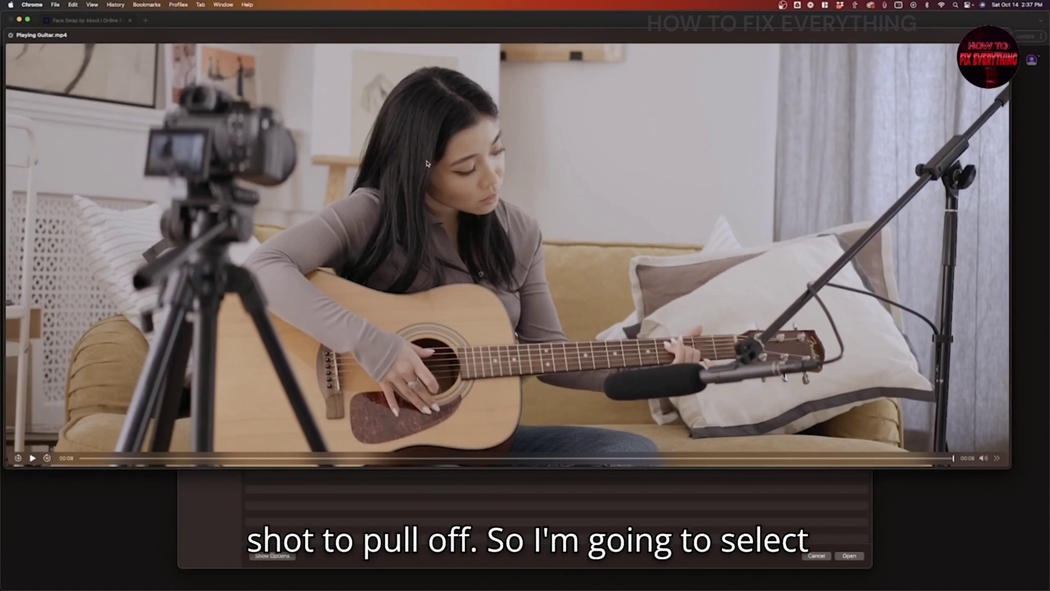
{"action": "key", "text": "space"}
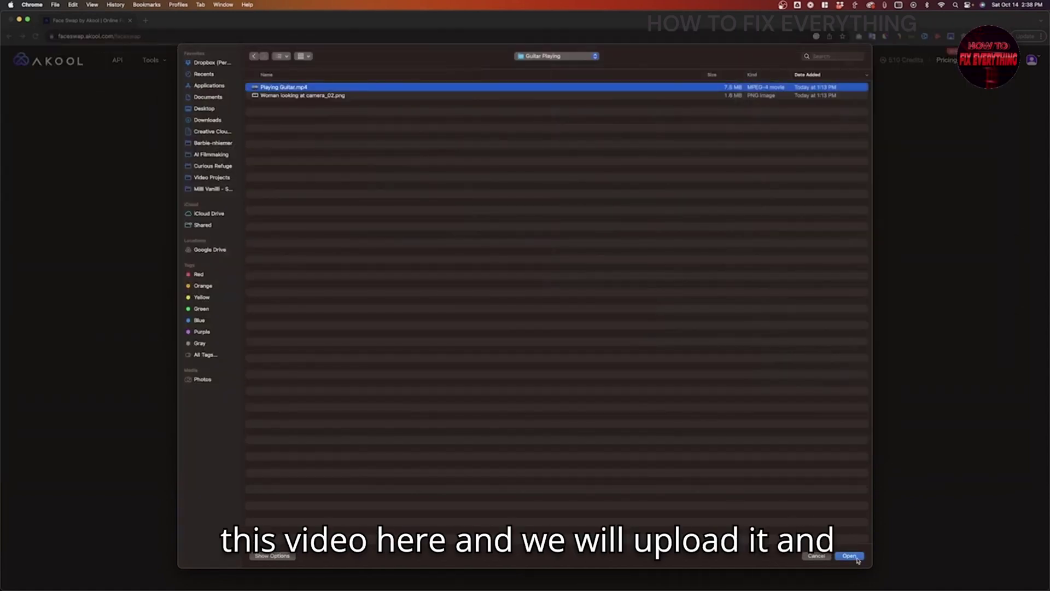
{"action": "left_click", "coordinate": [849, 556]}
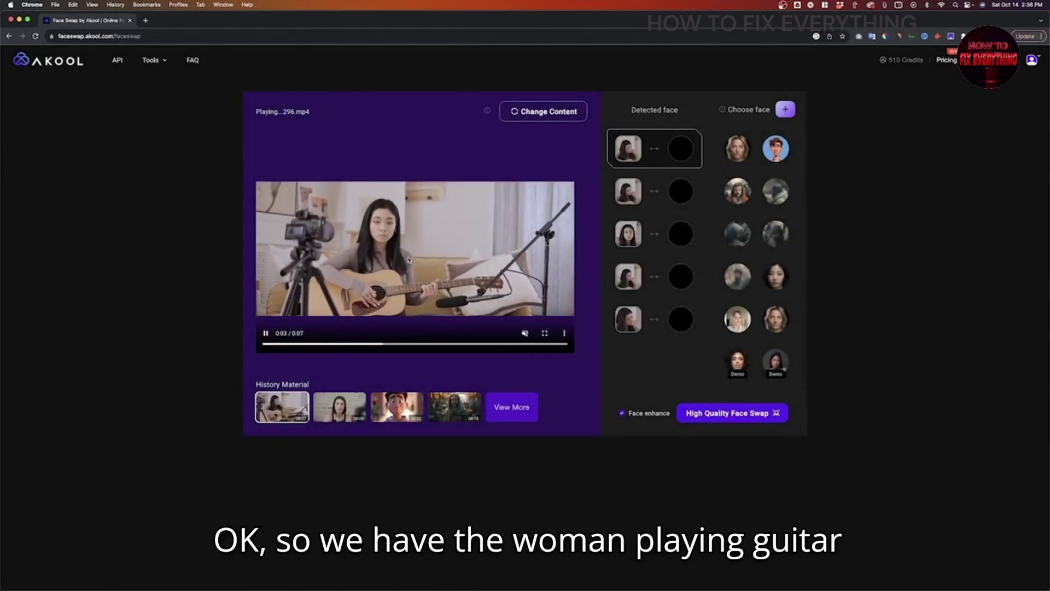
{"action": "left_click", "coordinate": [409, 260]}
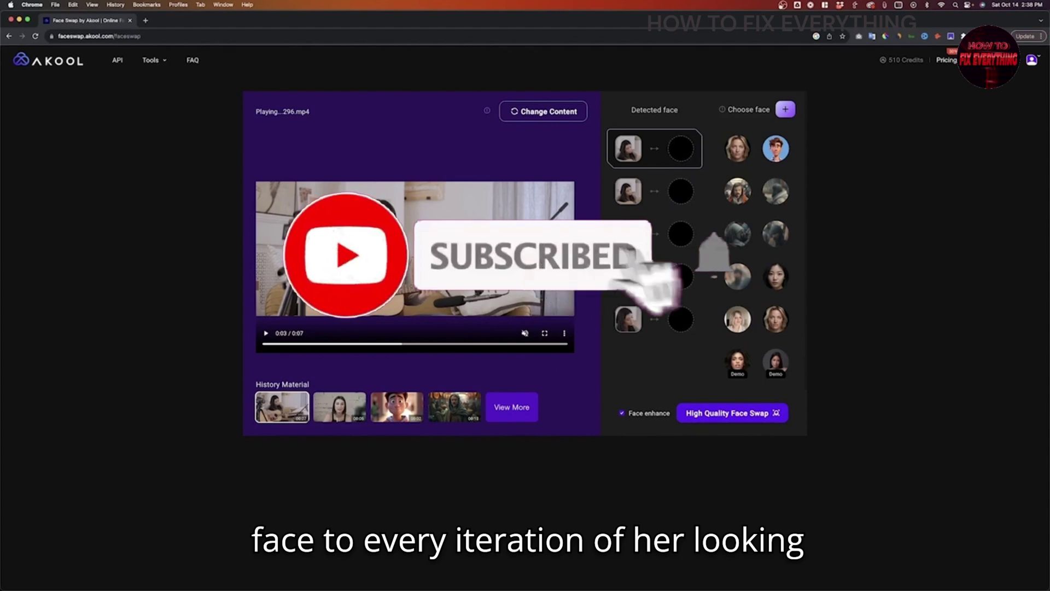
{"action": "left_click", "coordinate": [786, 109]}
Preview and upload Woman looking at camera_02.png as a new face
{"action": "left_click", "coordinate": [411, 96]}
{"action": "key", "text": "space"}
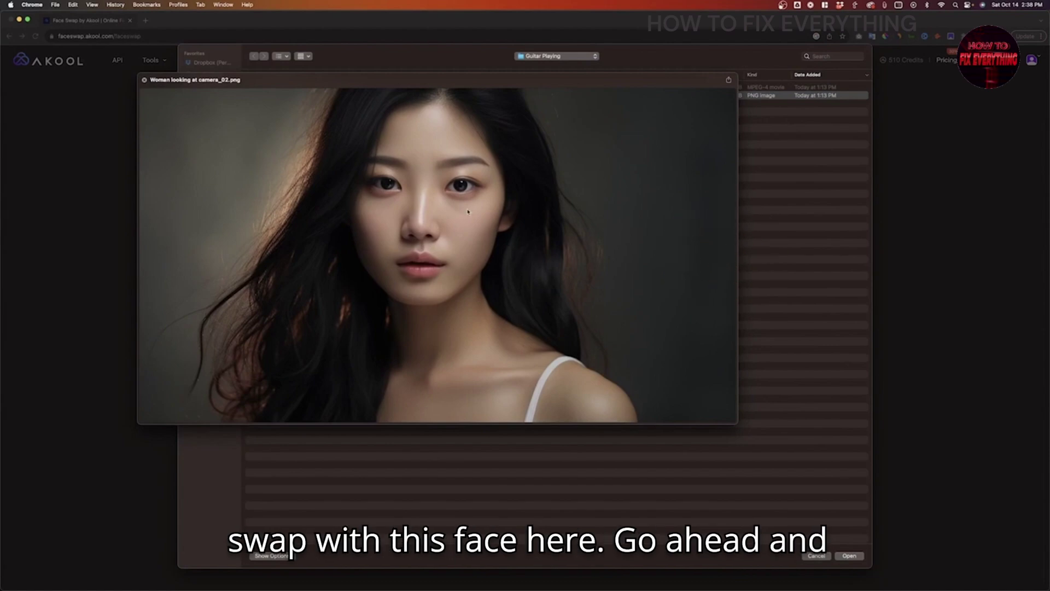
{"action": "key", "text": "space"}
{"action": "left_click", "coordinate": [856, 556]}
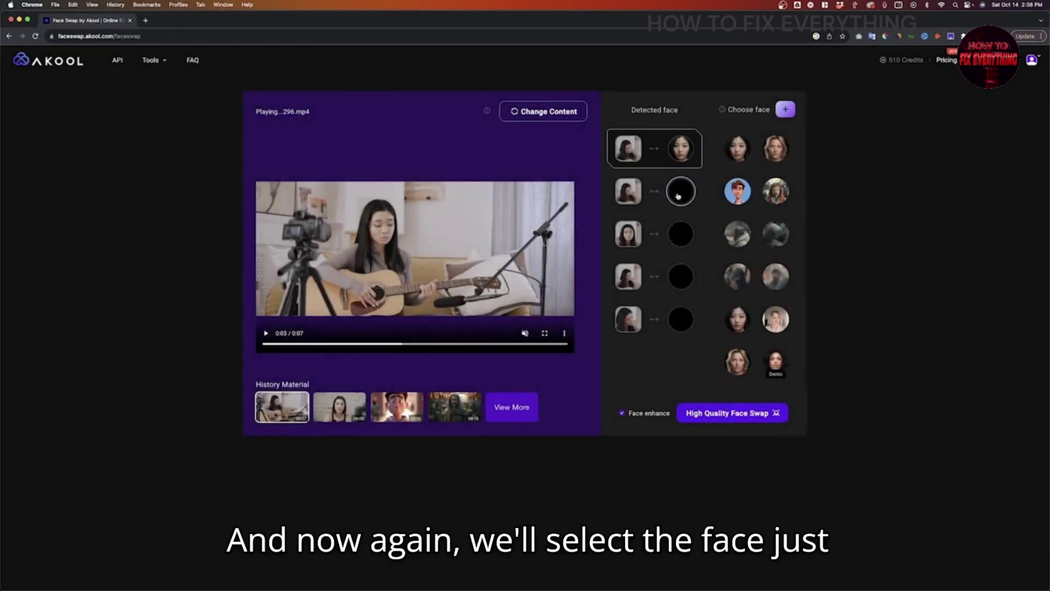
Assign the new face to detected faces two through five and start the High Quality Face Swap
{"action": "left_click", "coordinate": [678, 196]}
{"action": "left_click", "coordinate": [681, 237]}
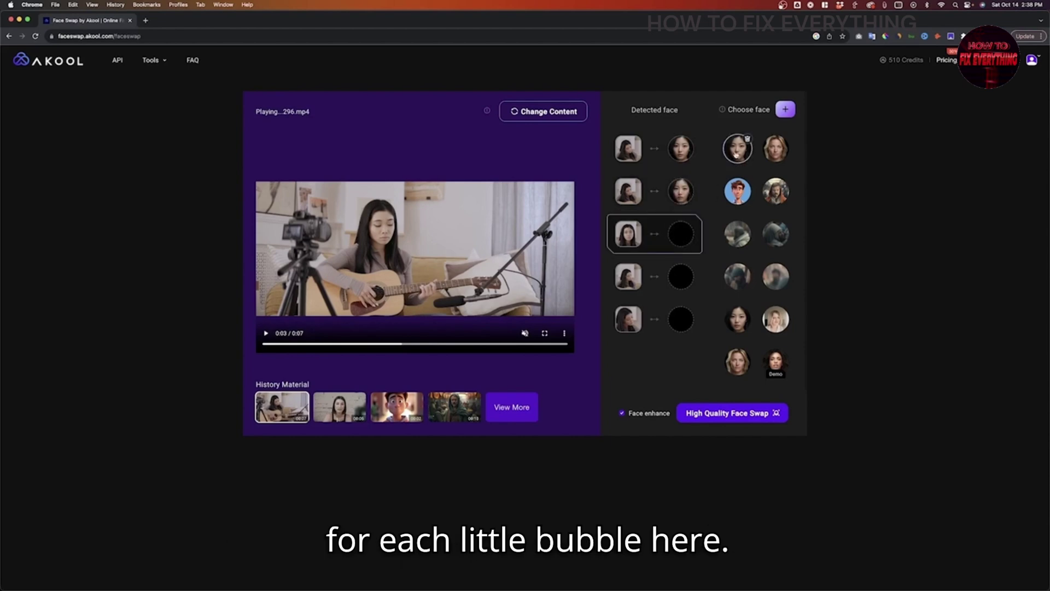
{"action": "left_click", "coordinate": [680, 277]}
{"action": "left_click", "coordinate": [681, 316]}
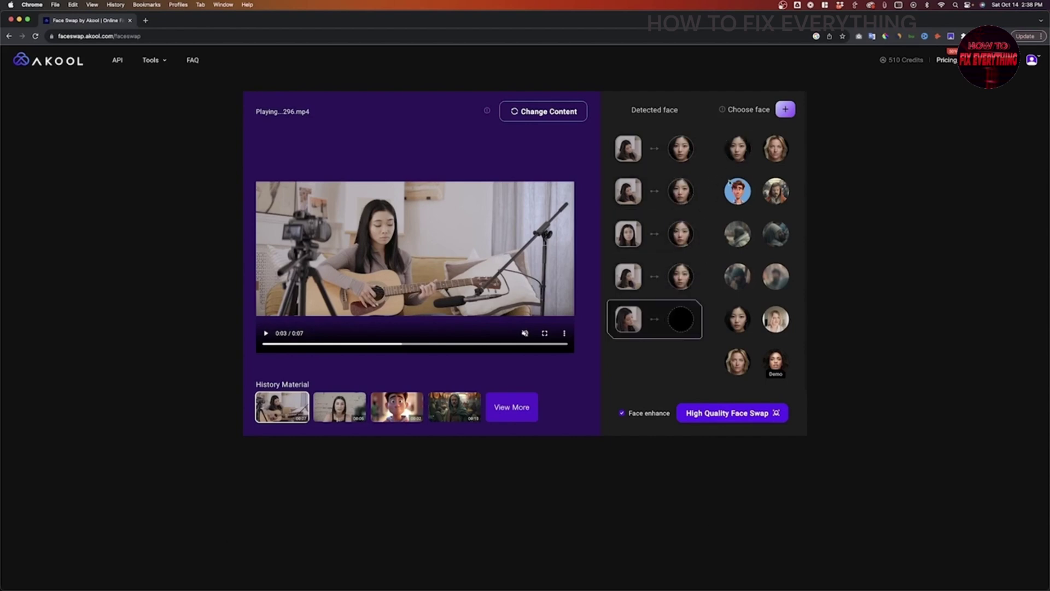
{"action": "left_click", "coordinate": [727, 417]}
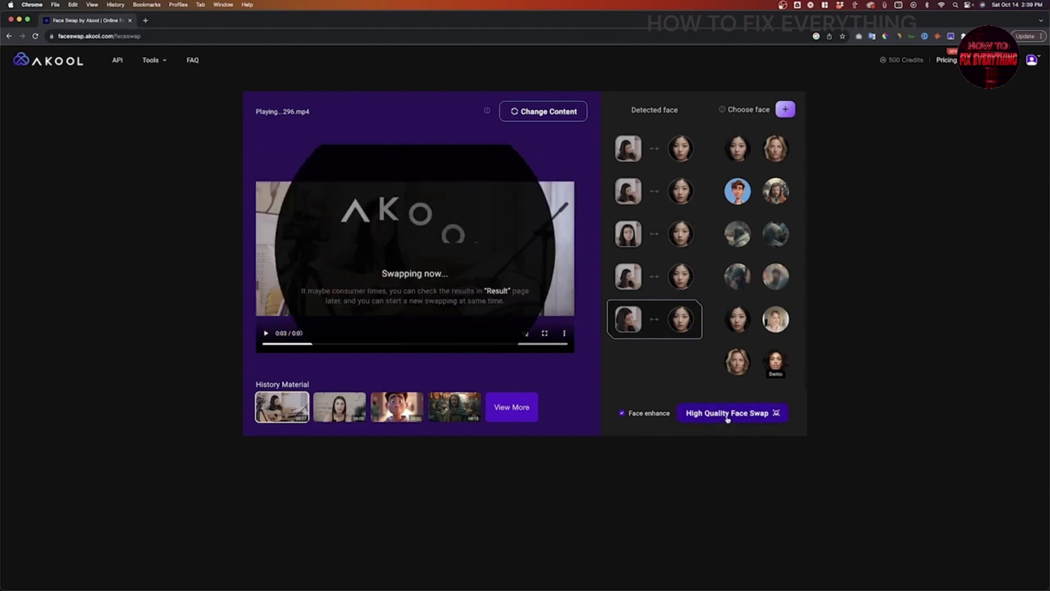
Browse to Face Swap Examples > Cinematic Example and preview Cinematic Scene.mp4
{"action": "left_click", "coordinate": [552, 118]}
{"action": "left_click", "coordinate": [550, 56]}
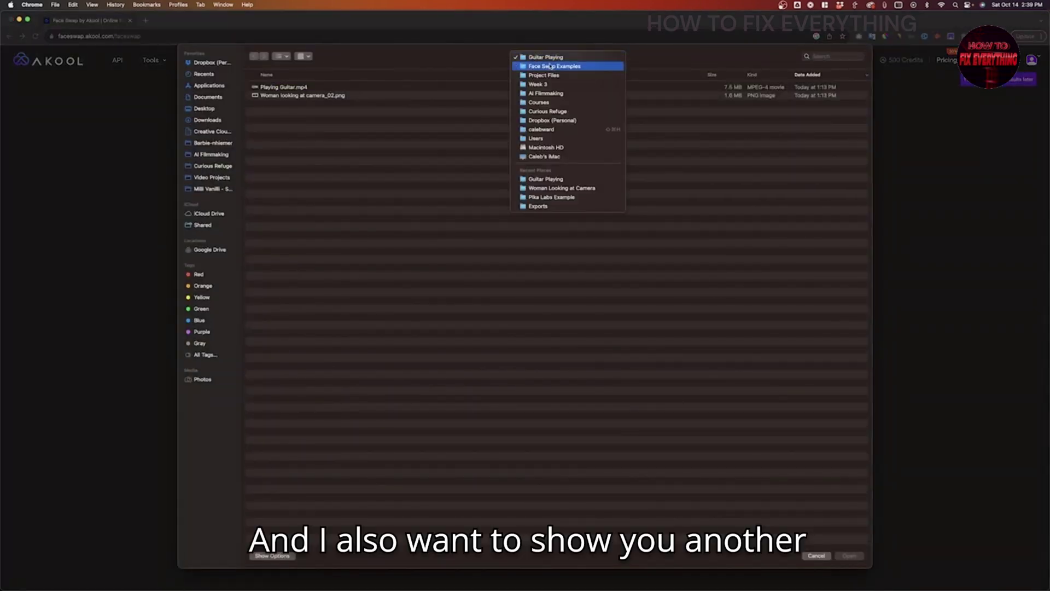
{"action": "left_click", "coordinate": [550, 67]}
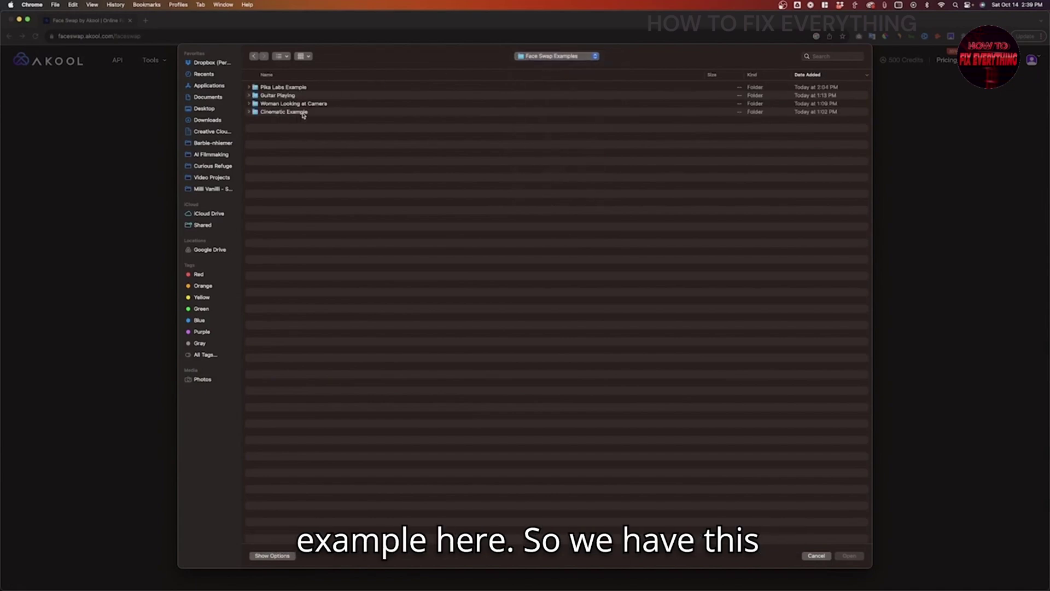
{"action": "double_click", "coordinate": [304, 112]}
{"action": "left_click", "coordinate": [315, 87]}
{"action": "key", "text": "space"}
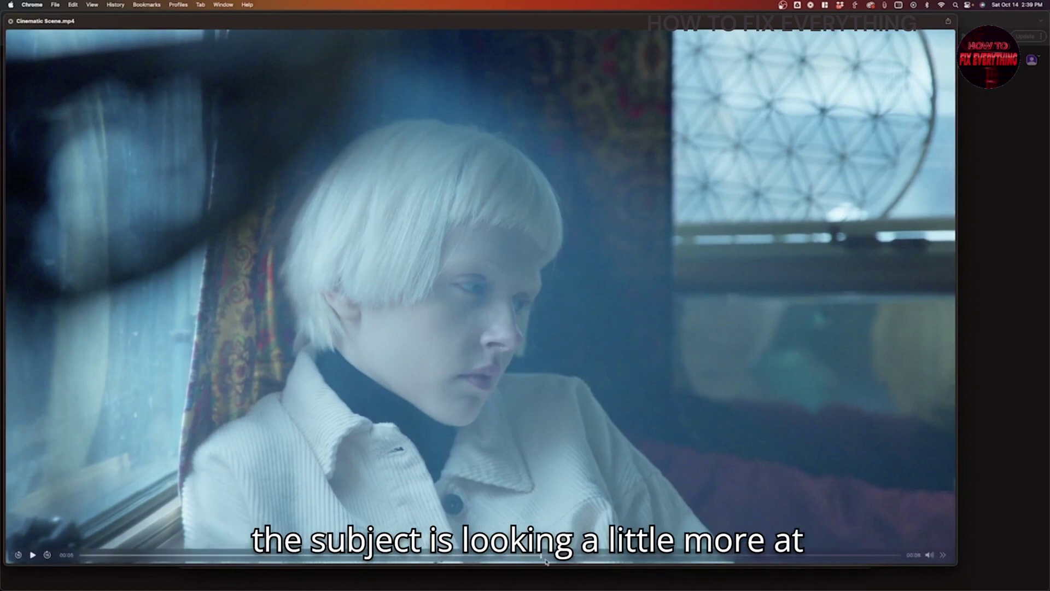
{"action": "left_click_drag", "start_coordinate": [547, 558], "coordinate": [432, 554]}
{"action": "key", "text": "space"}
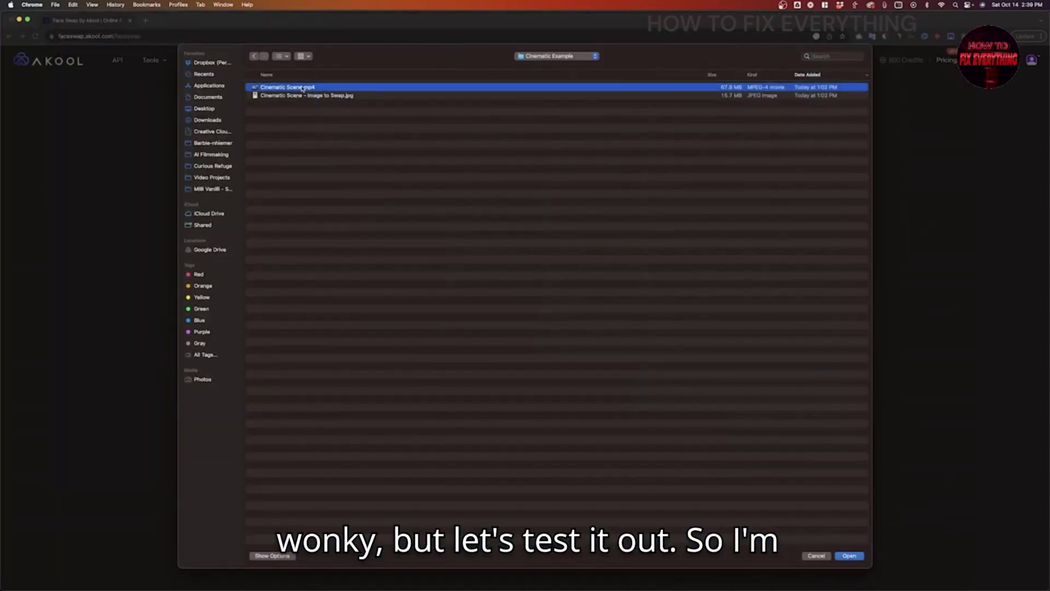
Upload Cinematic Scene.mp4 and wait for its three faces to be detected
{"action": "left_click", "coordinate": [856, 557]}
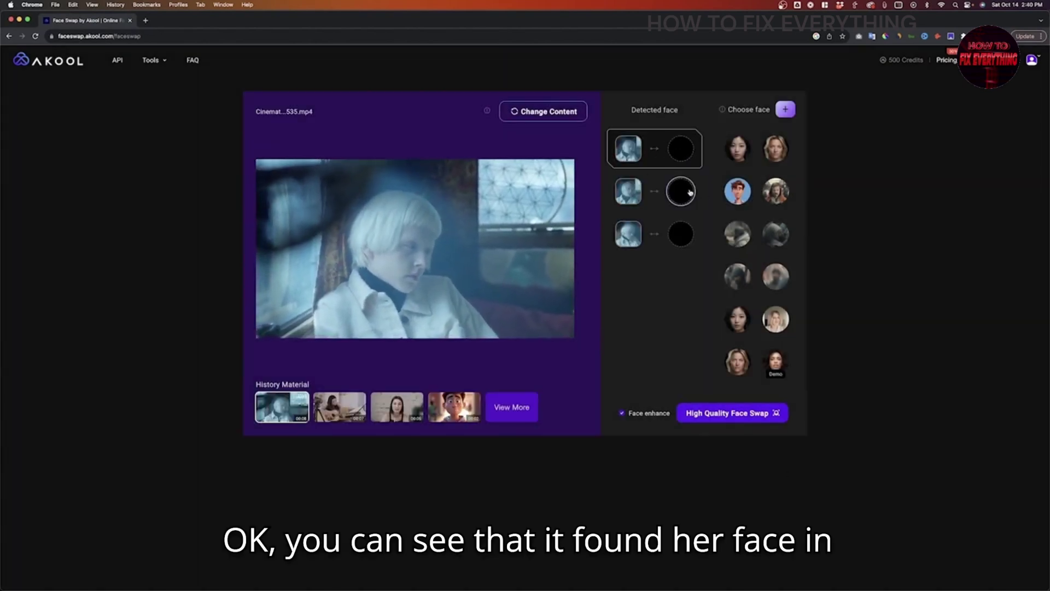
{"action": "mouse_move", "coordinate": [364, 268]}
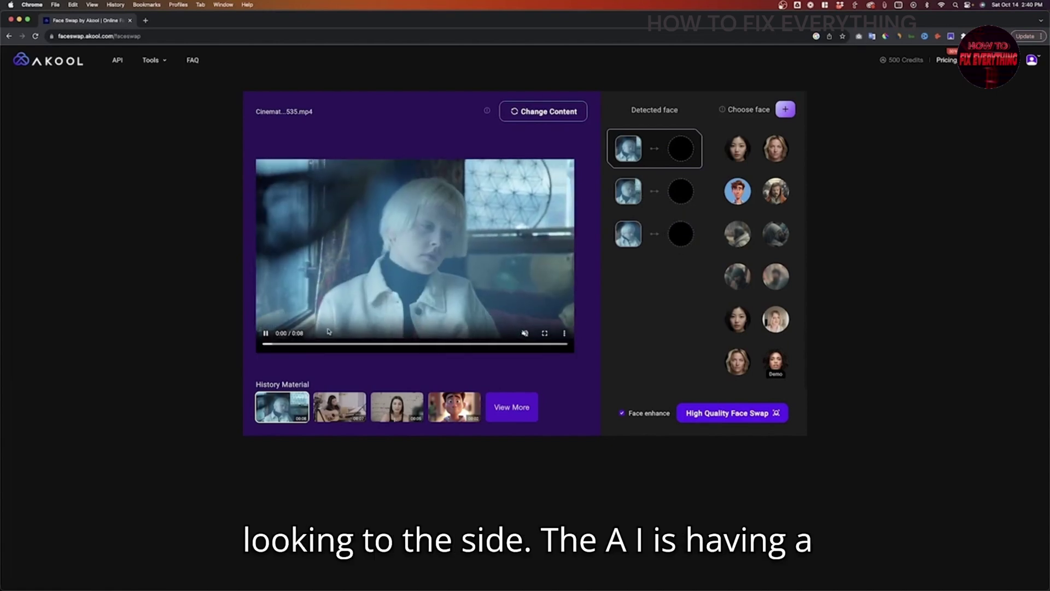
Preview and upload Cinematic Scene - Image to Swap.jpg as a new face image
{"action": "left_click", "coordinate": [784, 110]}
{"action": "left_click", "coordinate": [393, 97]}
{"action": "key", "text": "space"}
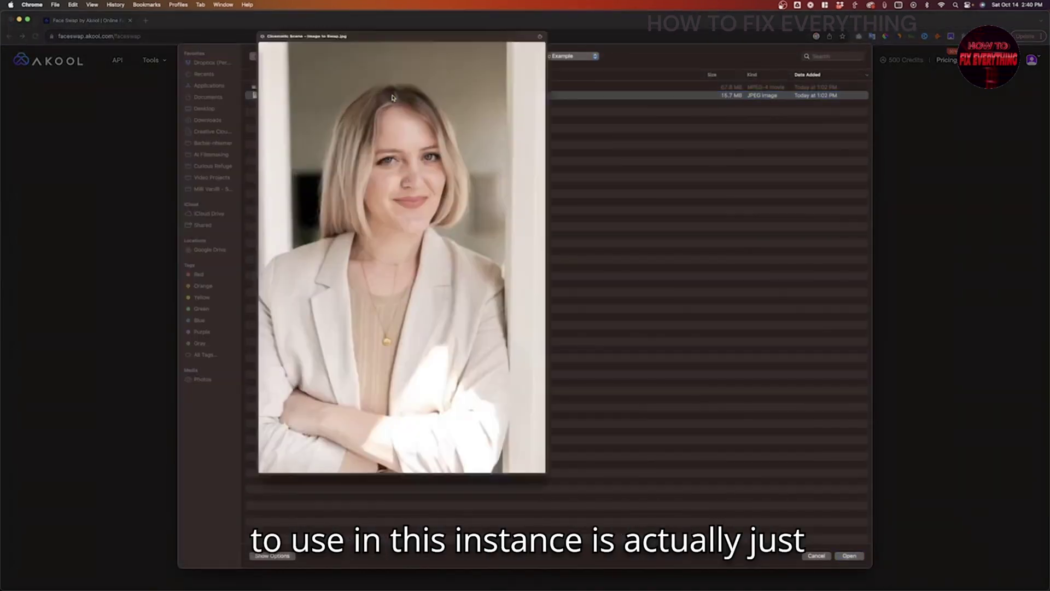
{"action": "key", "text": "space"}
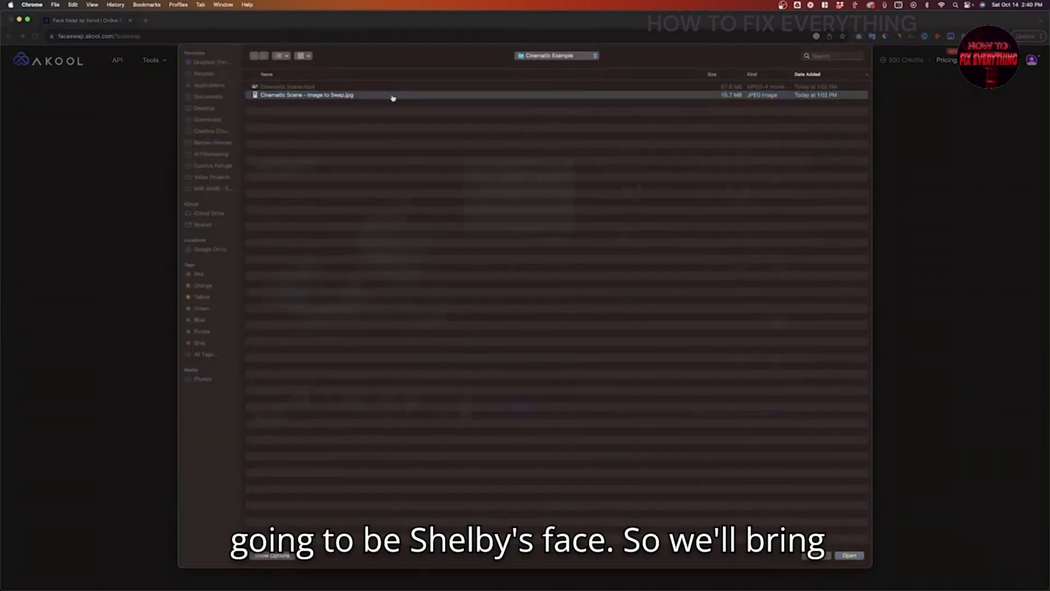
{"action": "double_click", "coordinate": [392, 97]}
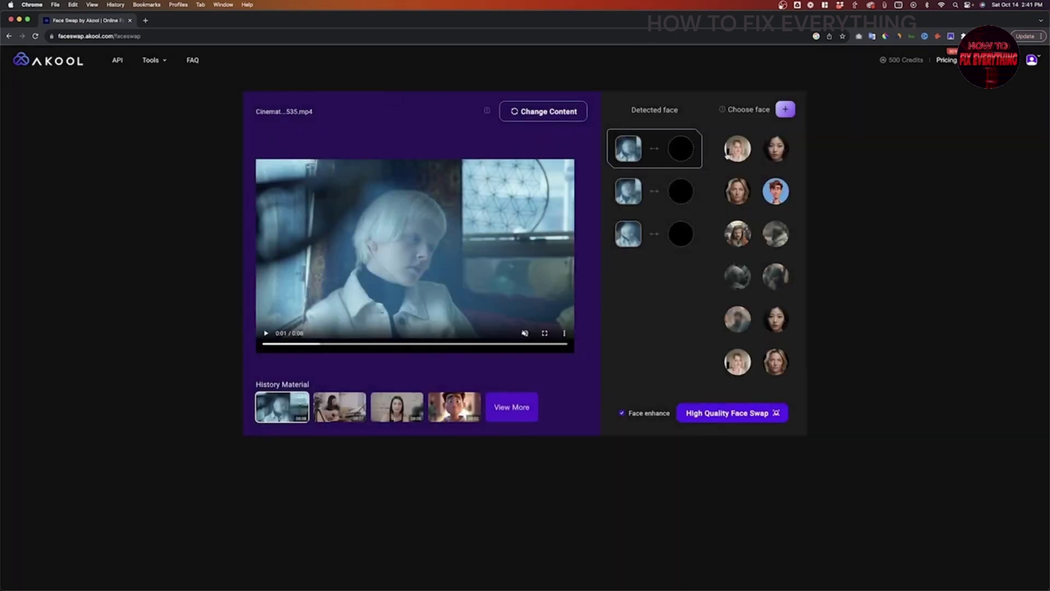
Pair the blonde face with all three detected faces in the cinematic clip
{"action": "left_click", "coordinate": [727, 156]}
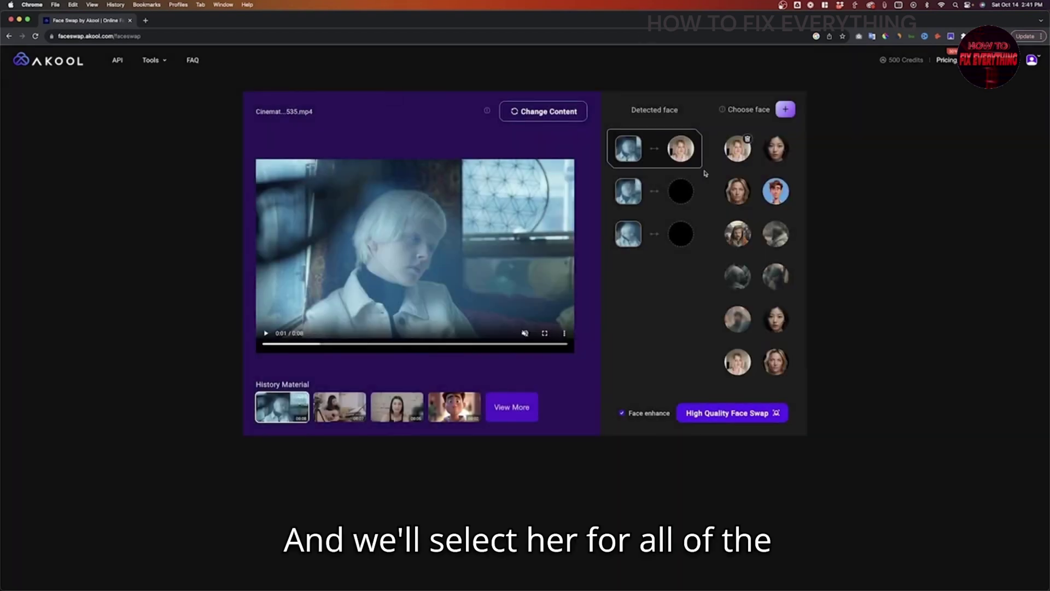
{"action": "left_click", "coordinate": [737, 148]}
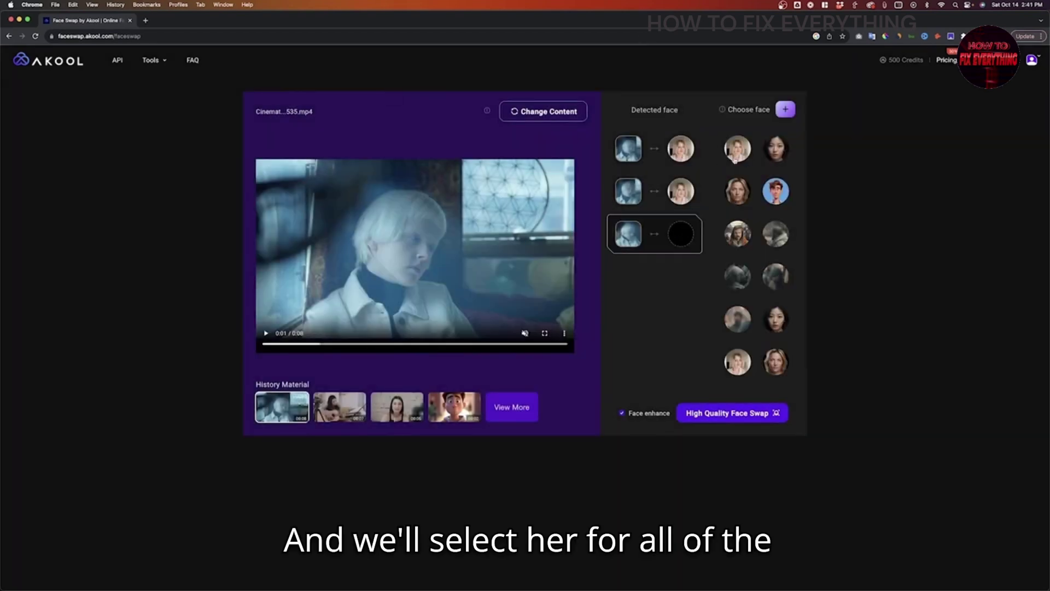
{"action": "left_click", "coordinate": [737, 149]}
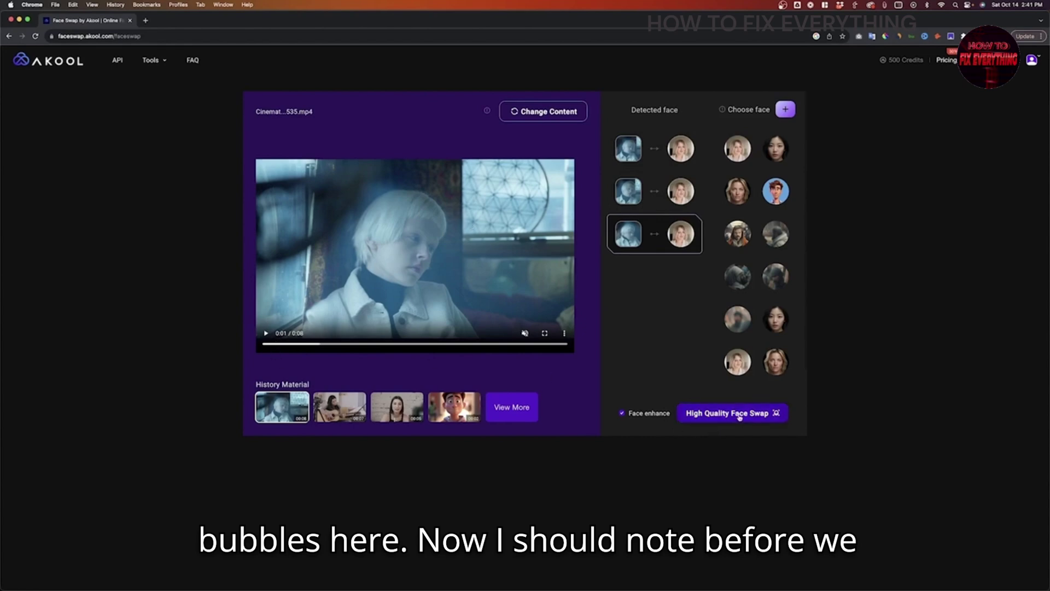
Review the cinematic clip preview, then start the High Quality Face Swap with Face enhance
{"action": "left_click", "coordinate": [267, 333]}
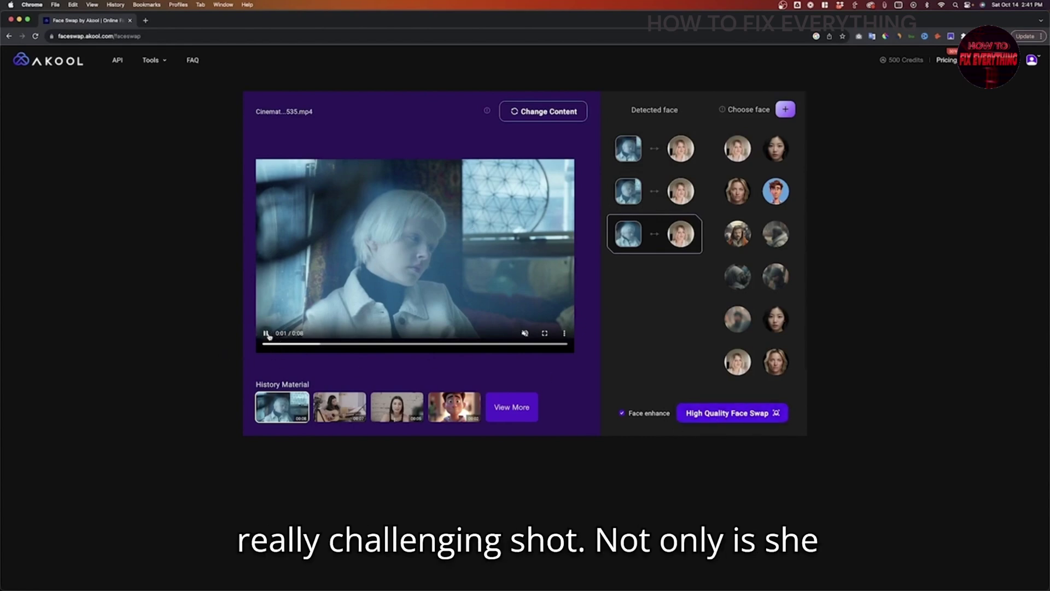
{"action": "left_click", "coordinate": [266, 333]}
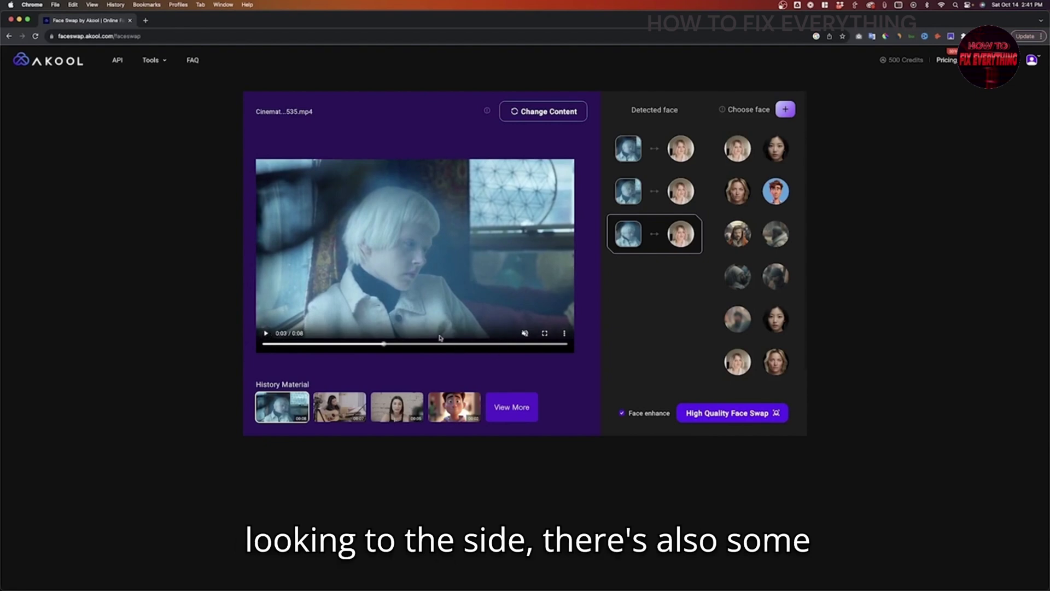
{"action": "left_click", "coordinate": [265, 333]}
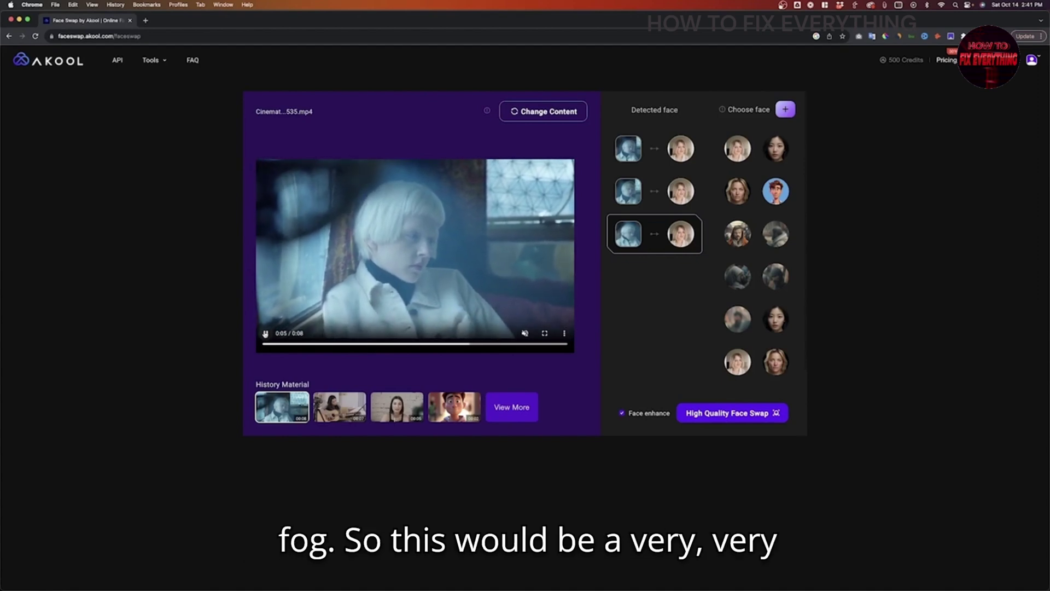
{"action": "left_click", "coordinate": [266, 334]}
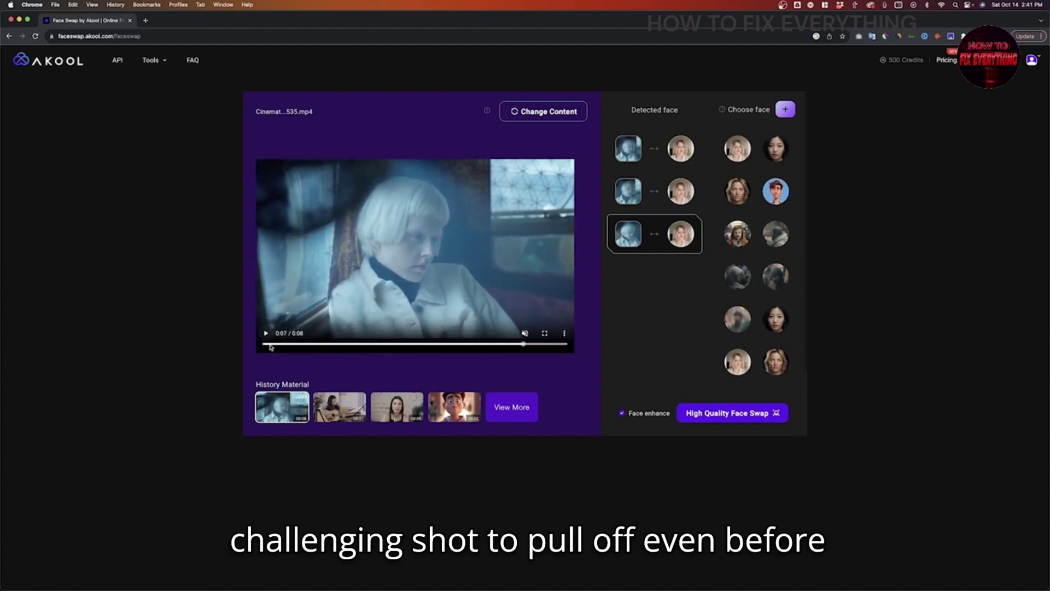
{"action": "left_click_drag", "start_coordinate": [271, 345], "coordinate": [346, 348]}
{"action": "left_click", "coordinate": [361, 345]}
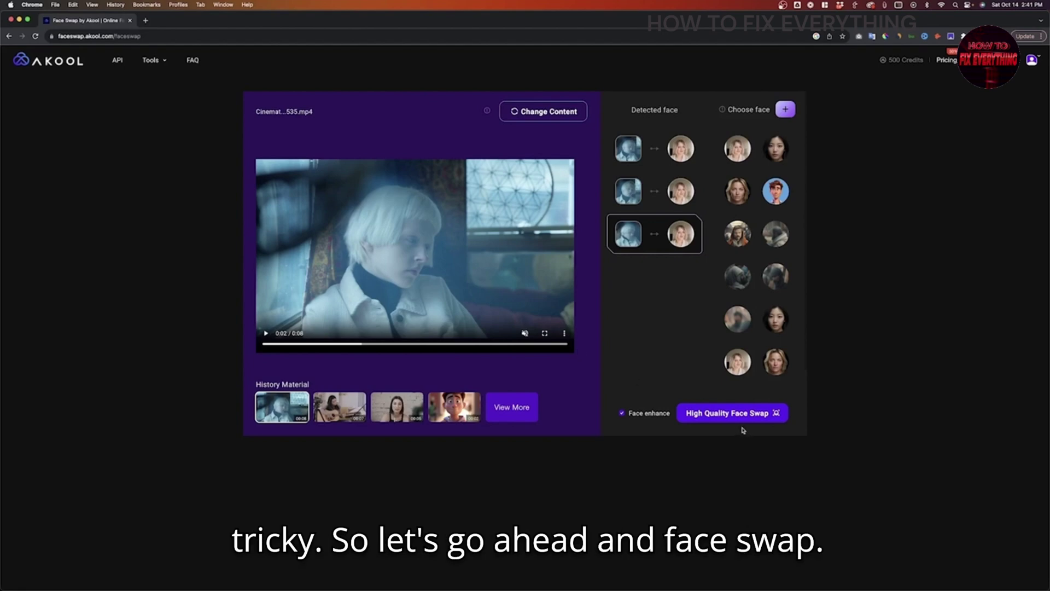
{"action": "left_click", "coordinate": [731, 414]}
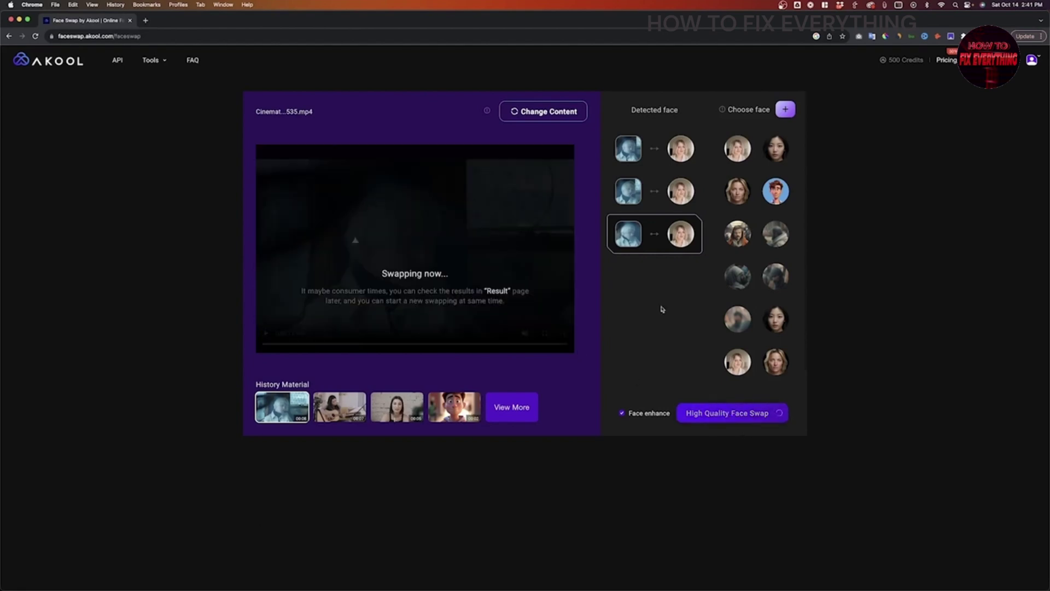
Change the content by browsing from Face Swap Examples into the Pika Labs Example folder
{"action": "left_click", "coordinate": [524, 115]}
{"action": "left_click", "coordinate": [554, 56]}
{"action": "left_click", "coordinate": [538, 66]}
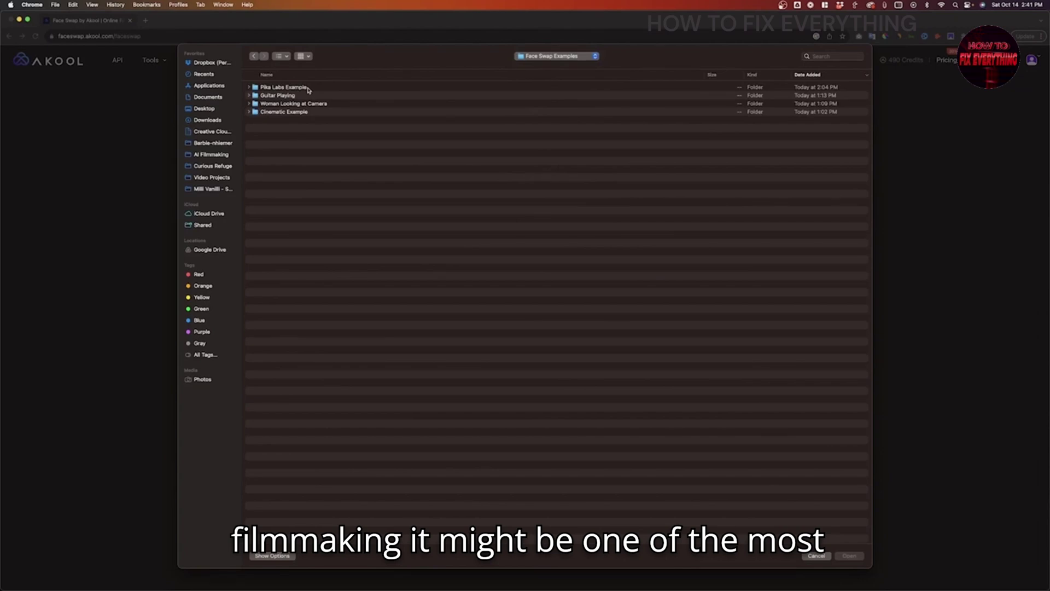
{"action": "double_click", "coordinate": [320, 90]}
Preview Star Wars Project-Better Lips.mp4 in Quick Look and load it as the swap content
{"action": "left_click", "coordinate": [299, 95]}
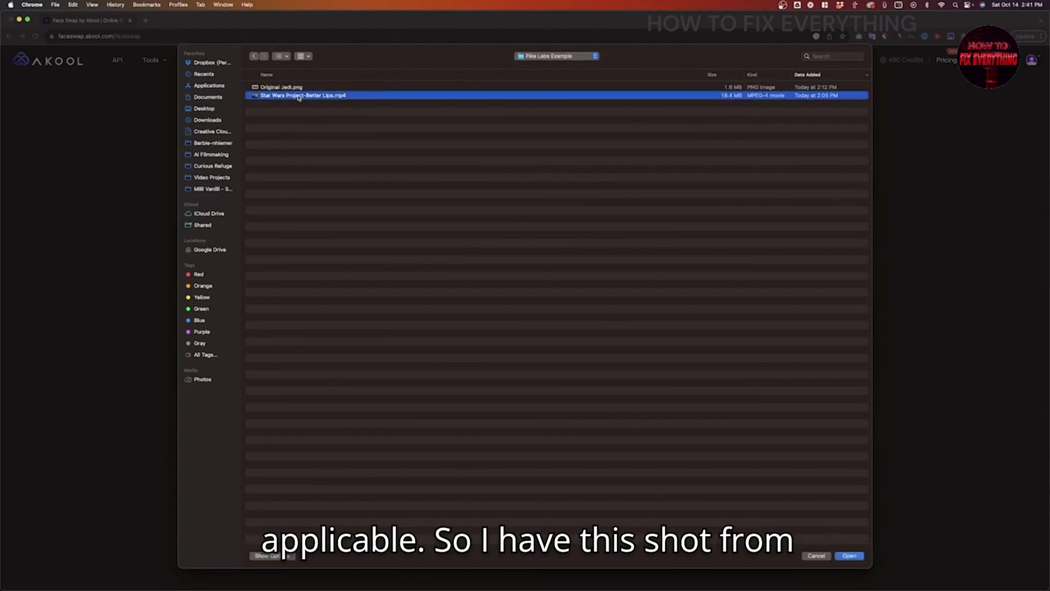
{"action": "key", "text": "space"}
{"action": "left_click", "coordinate": [70, 468]}
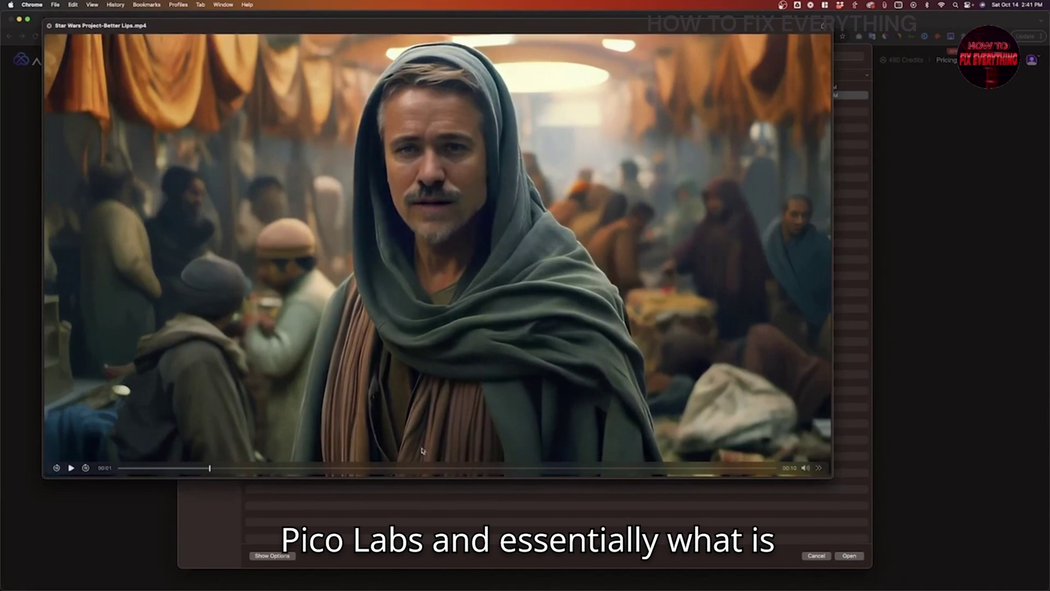
{"action": "left_click", "coordinate": [121, 468]}
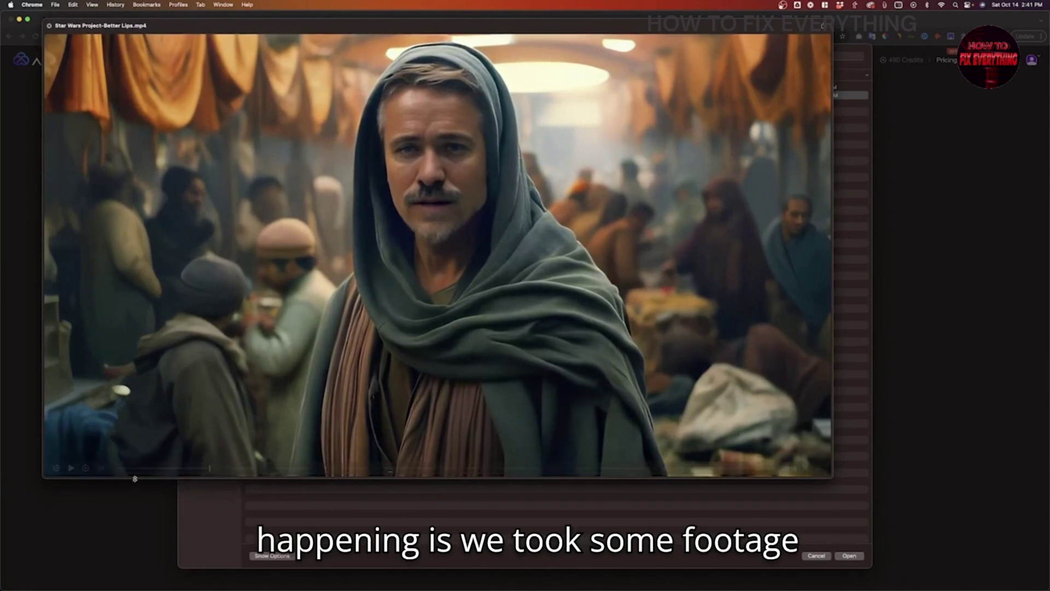
{"action": "left_click_drag", "start_coordinate": [122, 469], "coordinate": [120, 469]}
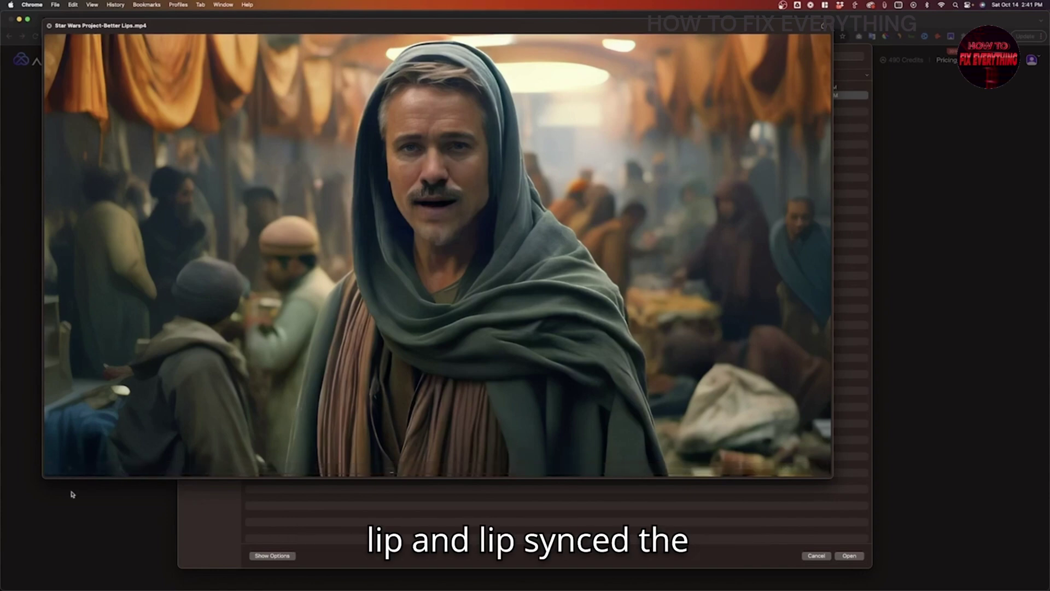
{"action": "left_click_drag", "start_coordinate": [121, 469], "coordinate": [209, 469]}
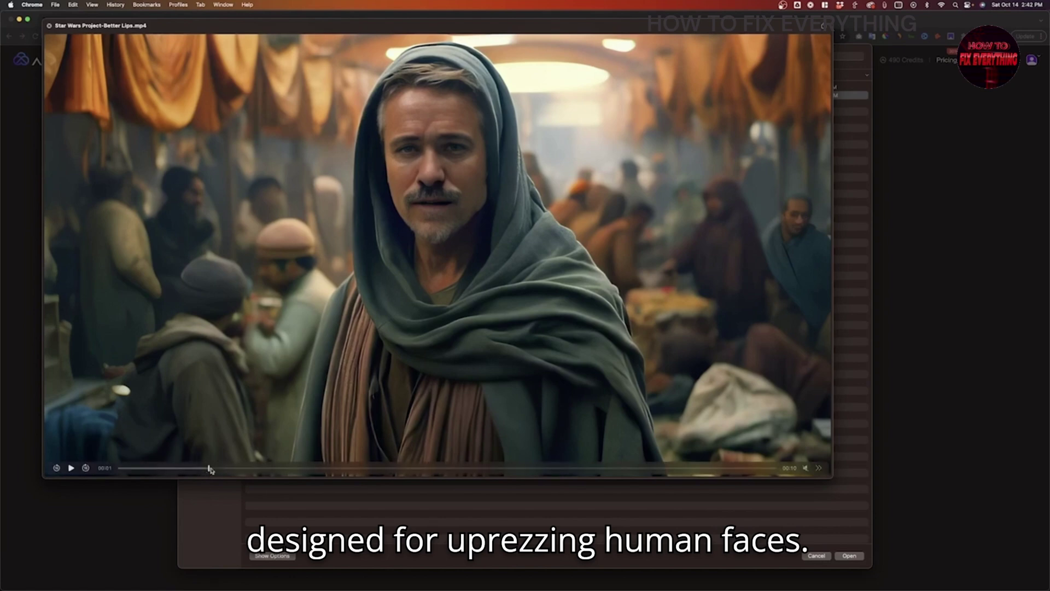
{"action": "left_click", "coordinate": [296, 469]}
{"action": "left_click_drag", "start_coordinate": [296, 469], "coordinate": [679, 469]}
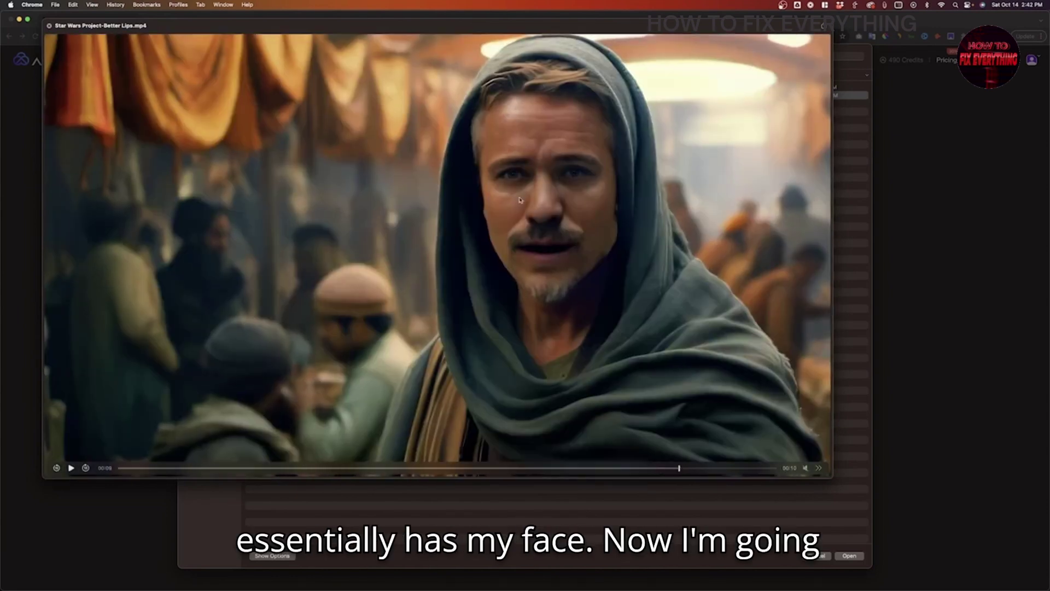
{"action": "key", "text": "space"}
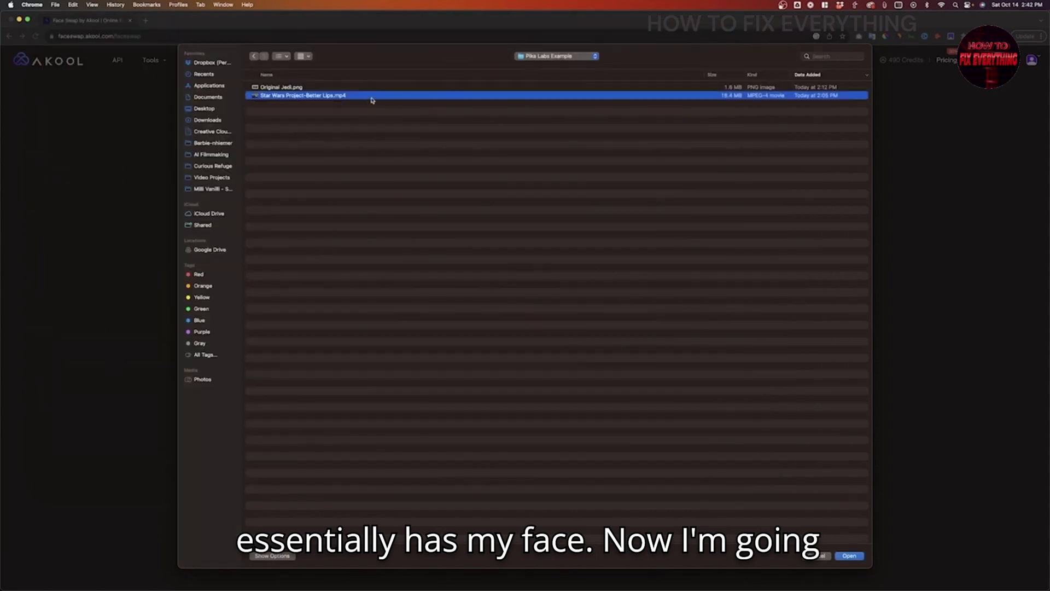
{"action": "left_click", "coordinate": [851, 556]}
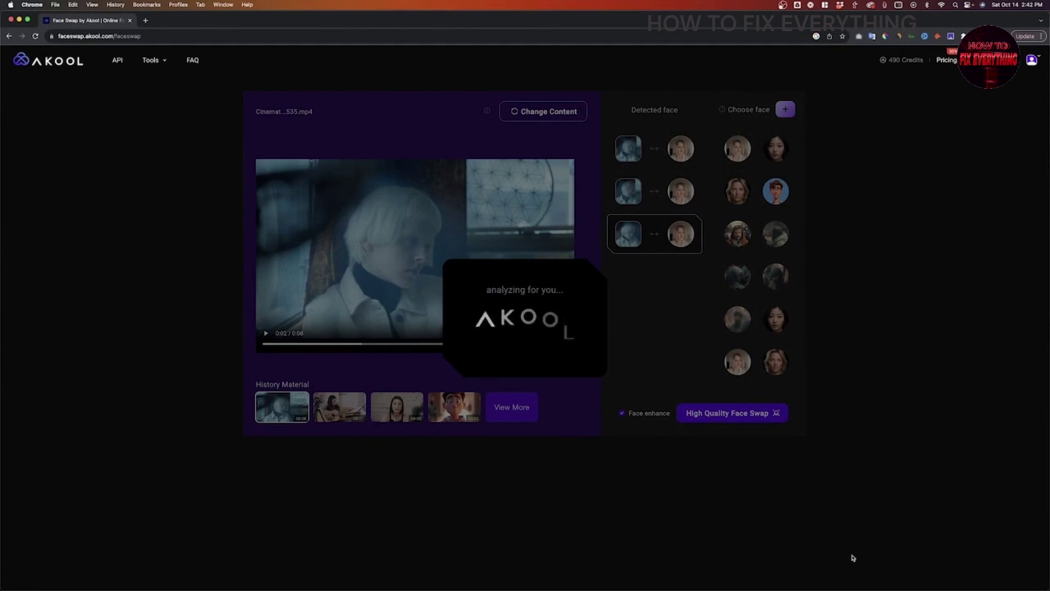
{"action": "left_click", "coordinate": [784, 111]}
Select Original Jedi.png, preview it, and upload it as a new face
{"action": "left_click", "coordinate": [300, 87]}
{"action": "key", "text": "space"}
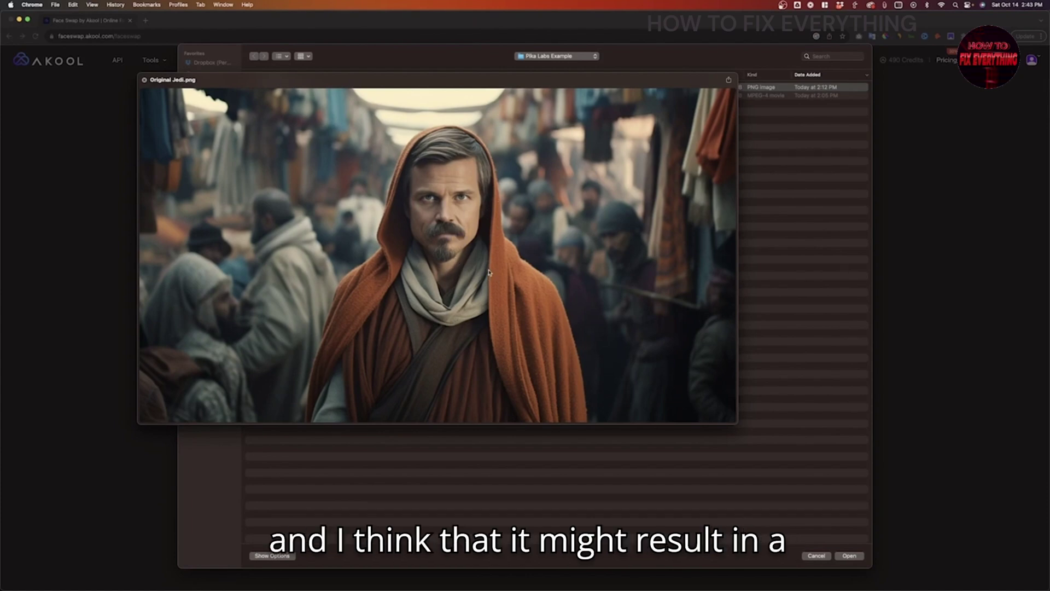
{"action": "key", "text": "space"}
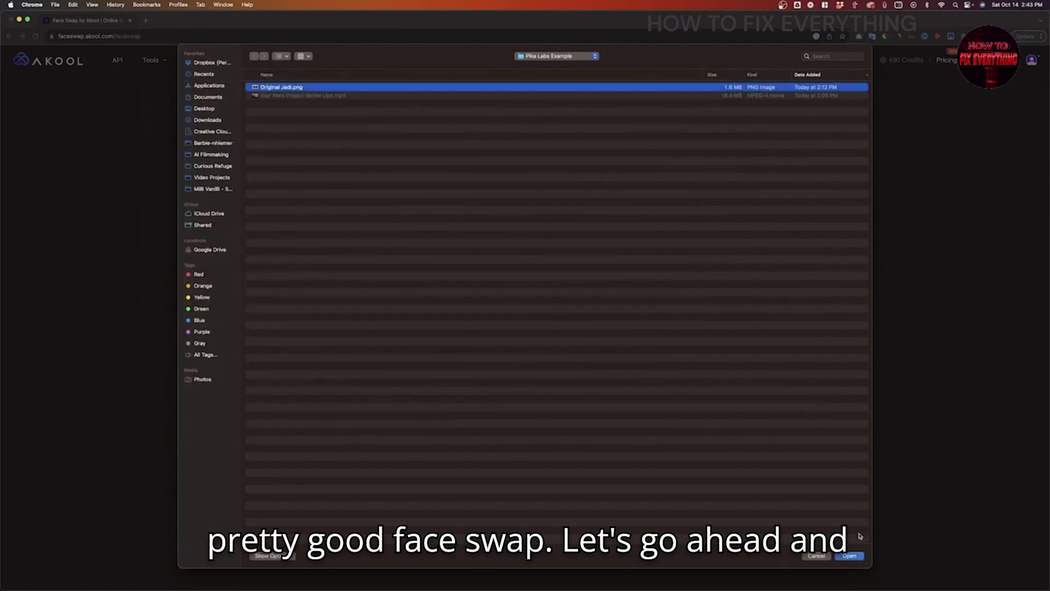
{"action": "left_click", "coordinate": [857, 558]}
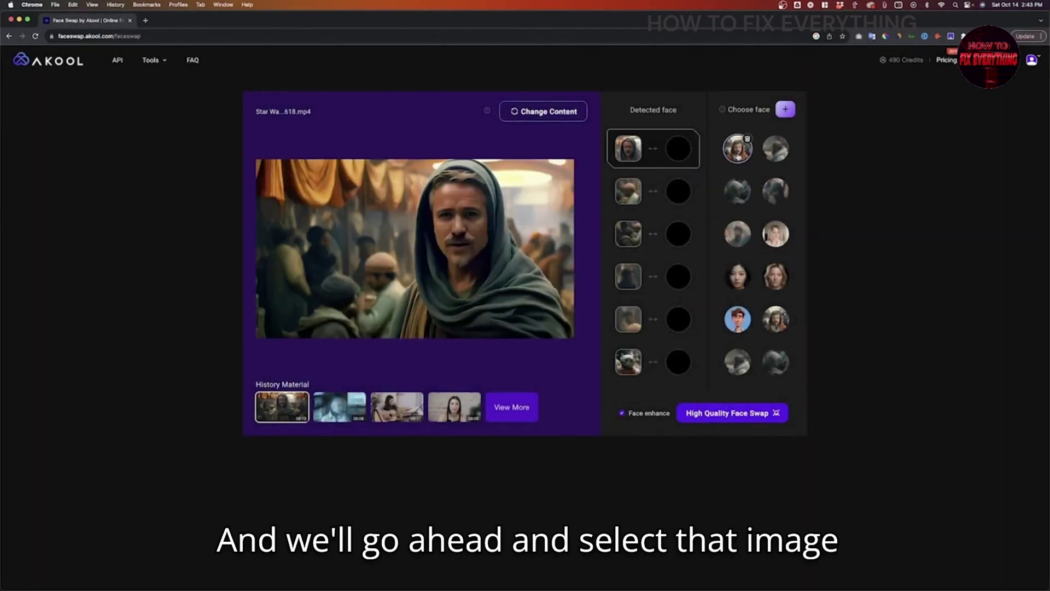
Assign the Jedi portrait to the first detected face and the hooded man's face
{"action": "left_click", "coordinate": [738, 152]}
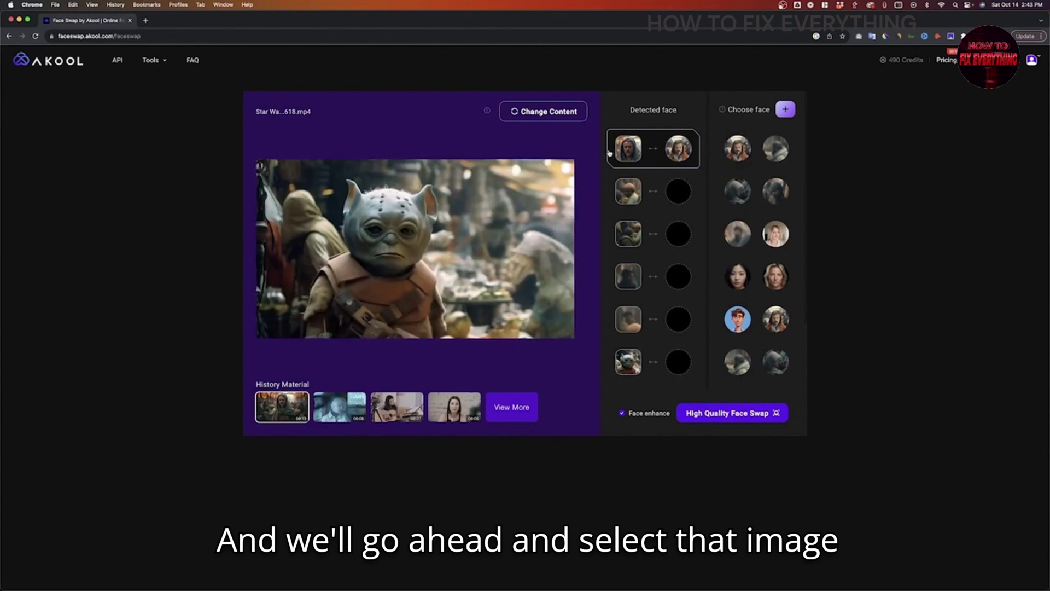
{"action": "scroll", "coordinate": [654, 301], "scroll_direction": "down", "scroll_amount": 2}
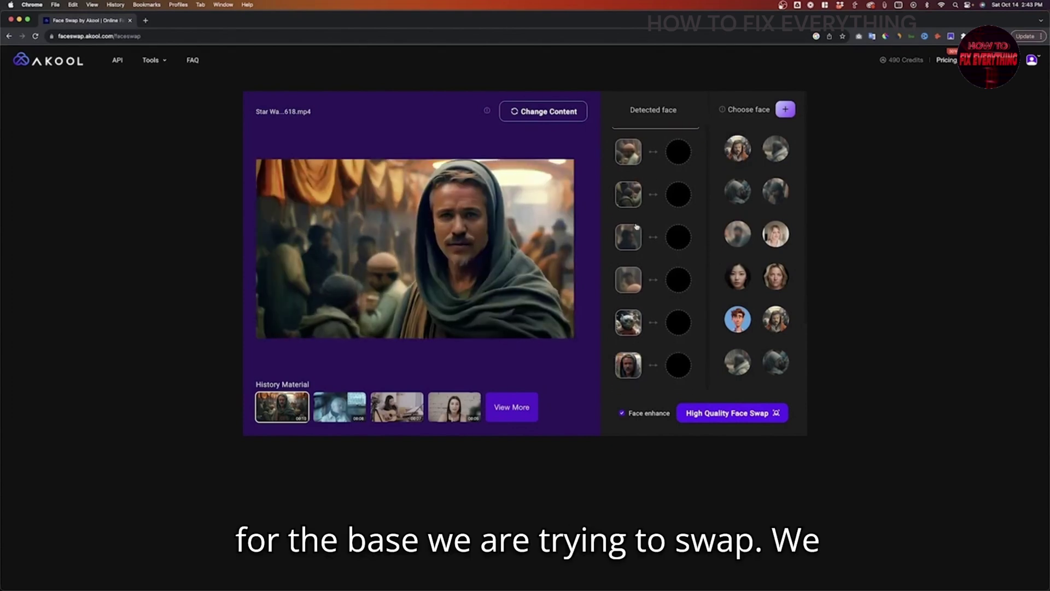
{"action": "left_click", "coordinate": [673, 370]}
{"action": "left_click", "coordinate": [738, 148]}
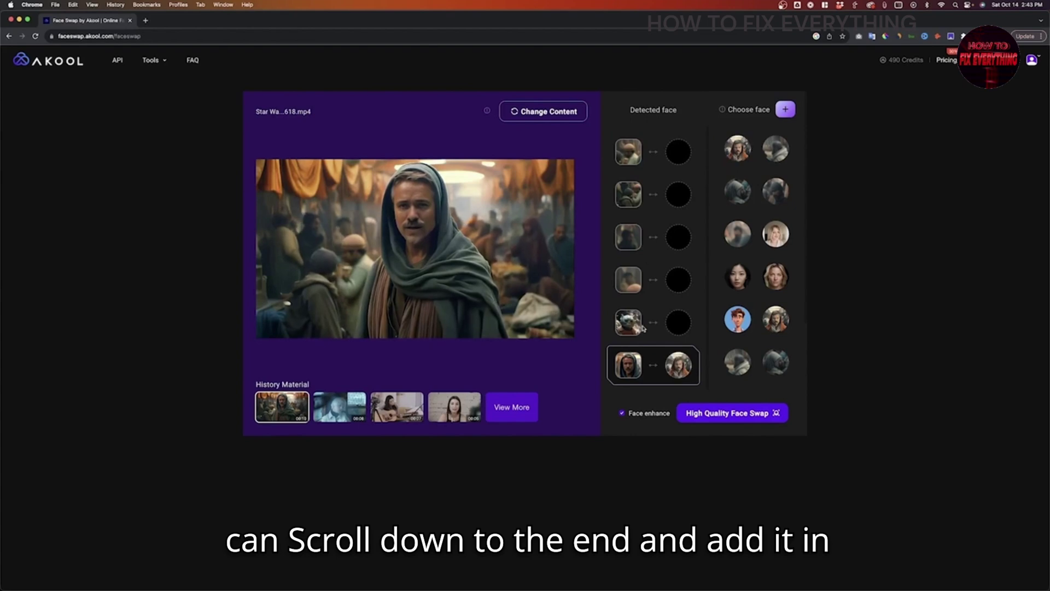
Assign a woman's face to the creature's detected face
{"action": "left_click", "coordinate": [627, 324]}
{"action": "scroll", "coordinate": [642, 268], "scroll_direction": "up", "scroll_amount": 2}
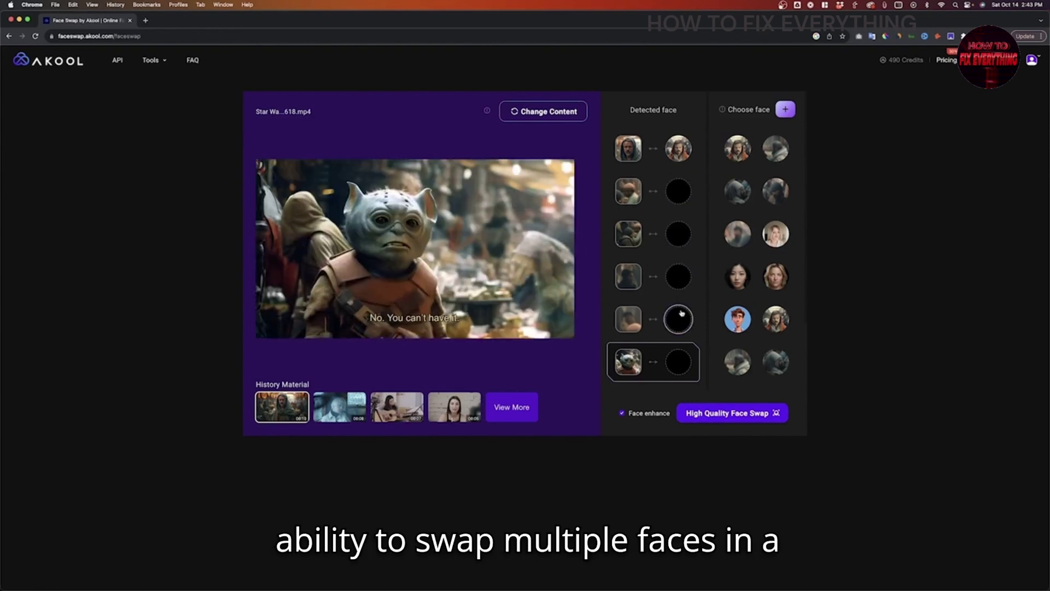
{"action": "scroll", "coordinate": [673, 284], "scroll_direction": "down", "scroll_amount": 2}
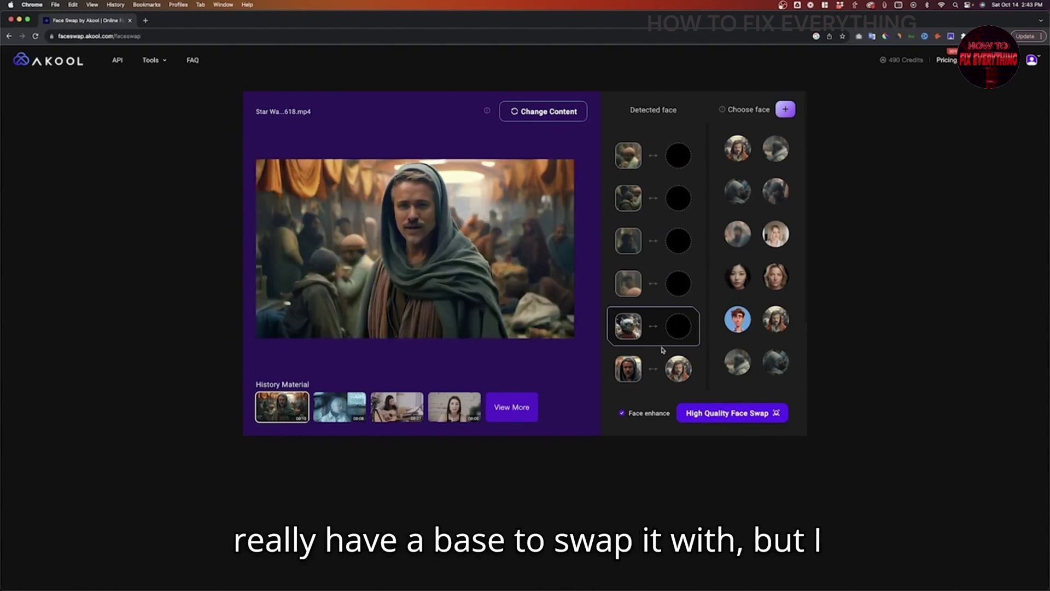
{"action": "left_click", "coordinate": [775, 280]}
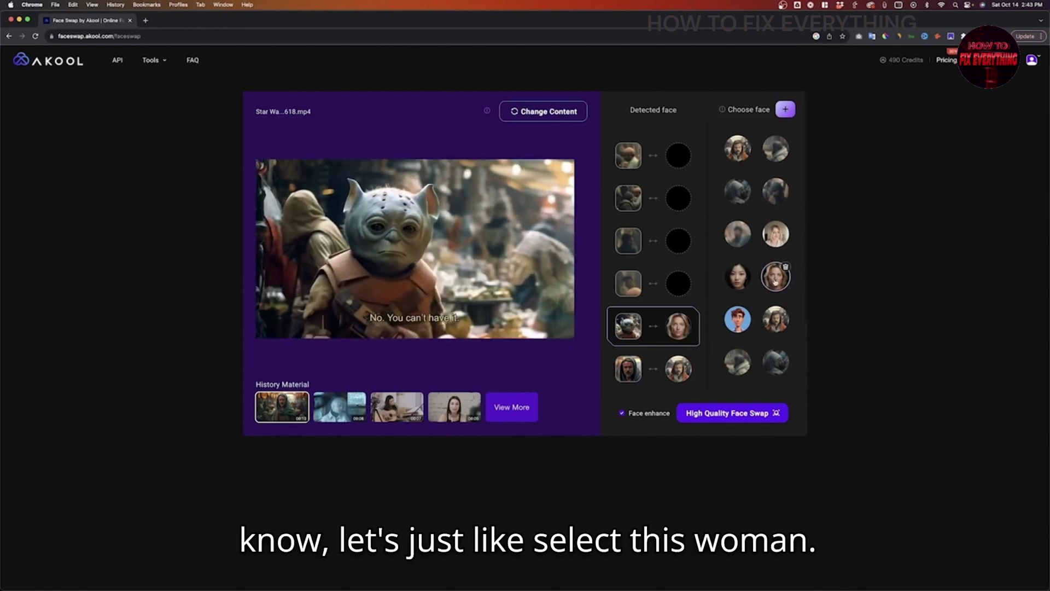
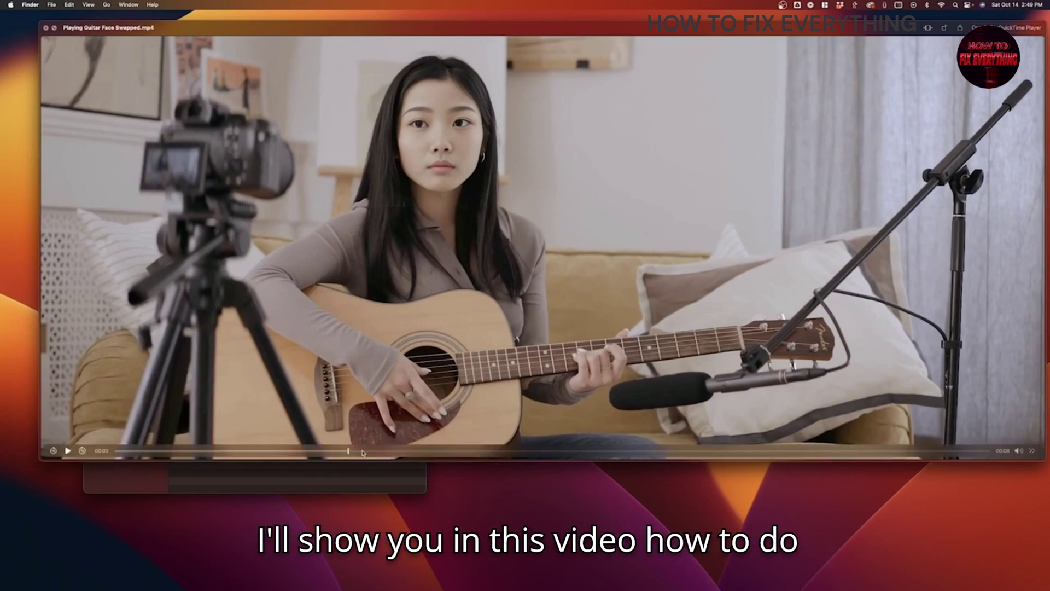
Replay the face-swapped guitar clip from about one second in, then close the preview
{"action": "mouse_move", "coordinate": [449, 432]}
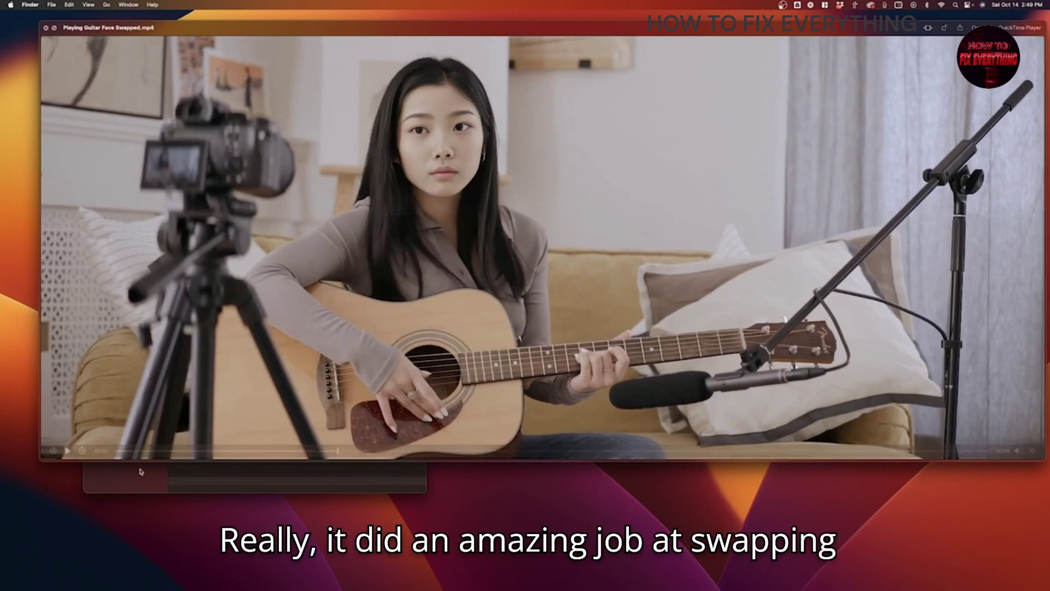
{"action": "left_click", "coordinate": [144, 452]}
{"action": "left_click_drag", "start_coordinate": [144, 452], "coordinate": [184, 452]}
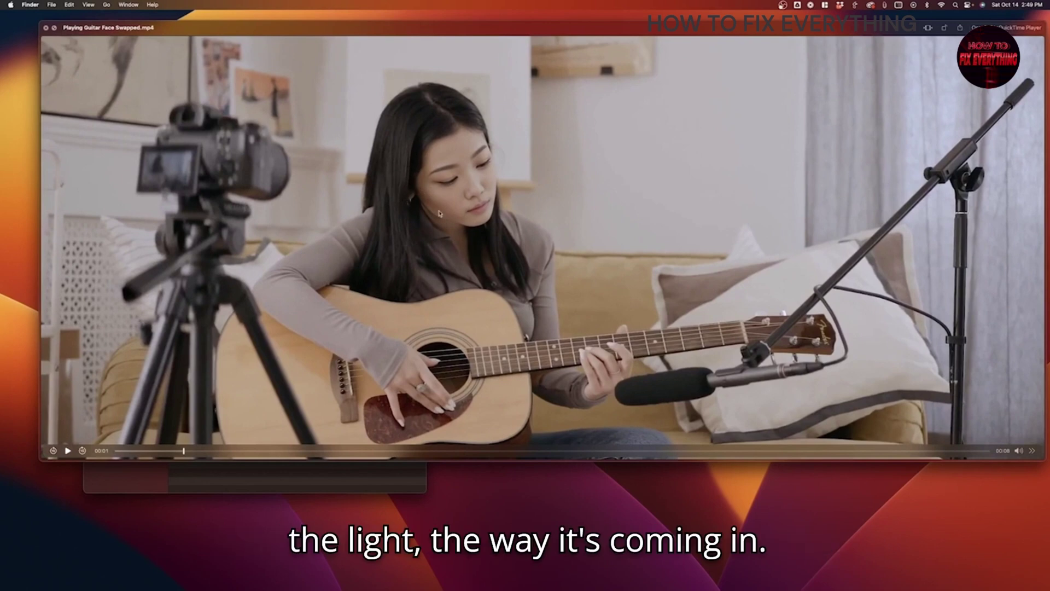
{"action": "key", "text": "space"}
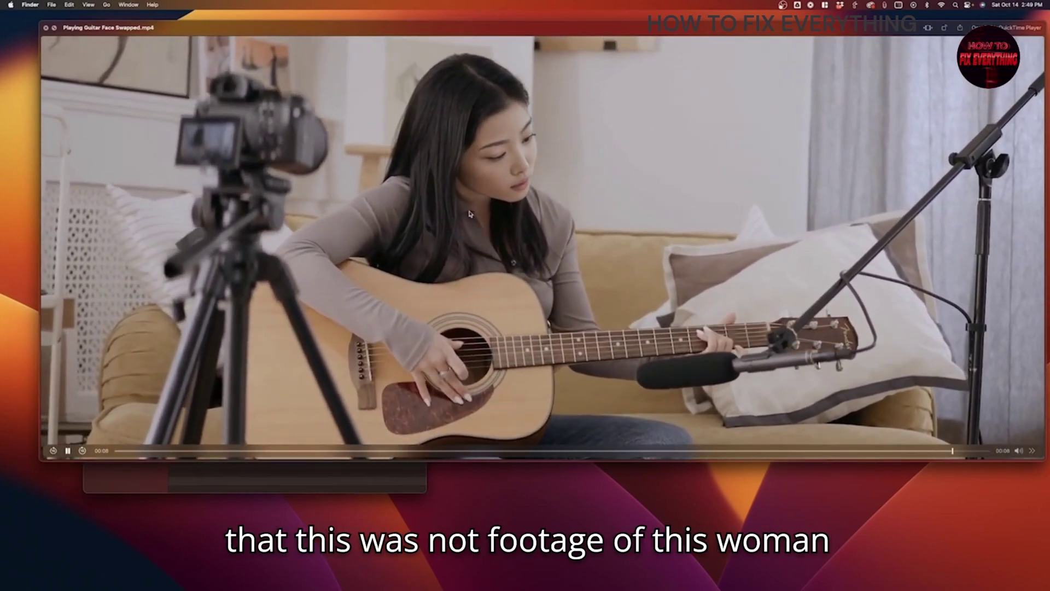
{"action": "key", "text": "space"}
Go into the Cinematic Example folder and Quick Look the original Cinematic Scene.mp4
{"action": "left_click", "coordinate": [178, 99]}
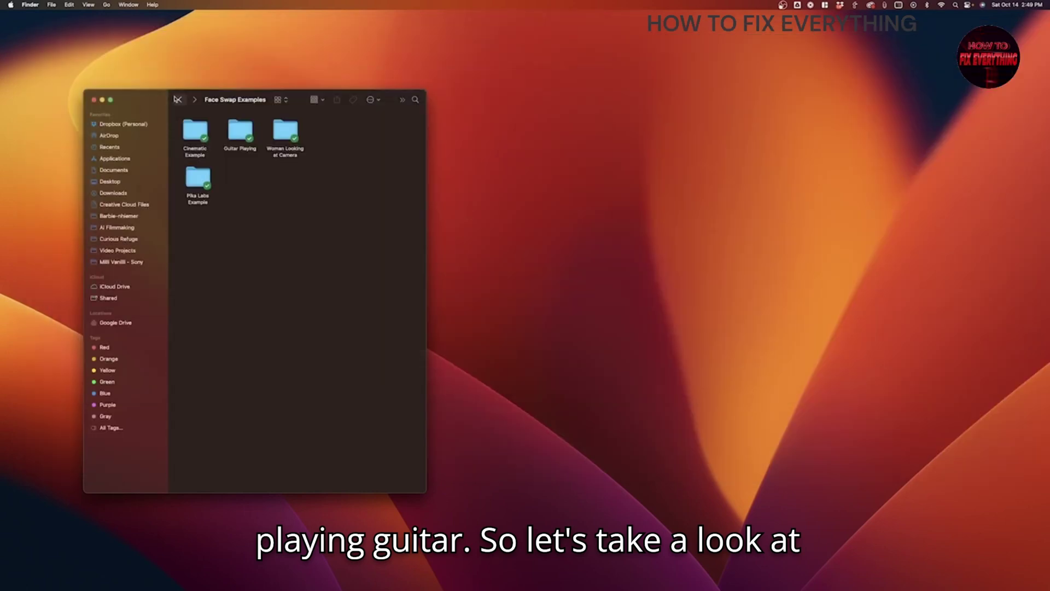
{"action": "double_click", "coordinate": [196, 133]}
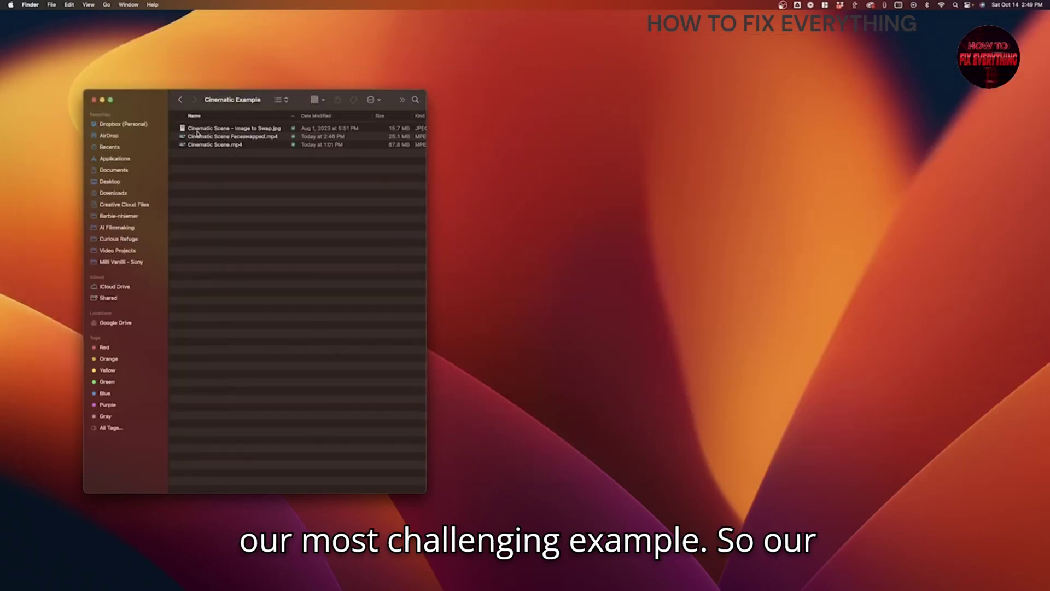
{"action": "left_click", "coordinate": [254, 145]}
{"action": "key", "text": "space"}
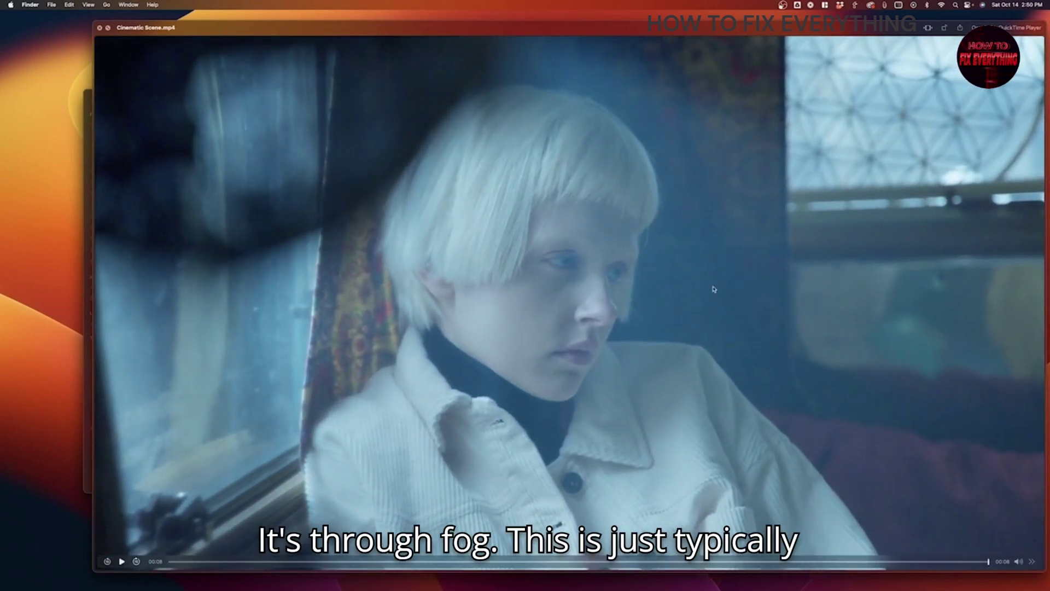
{"action": "key", "text": "space"}
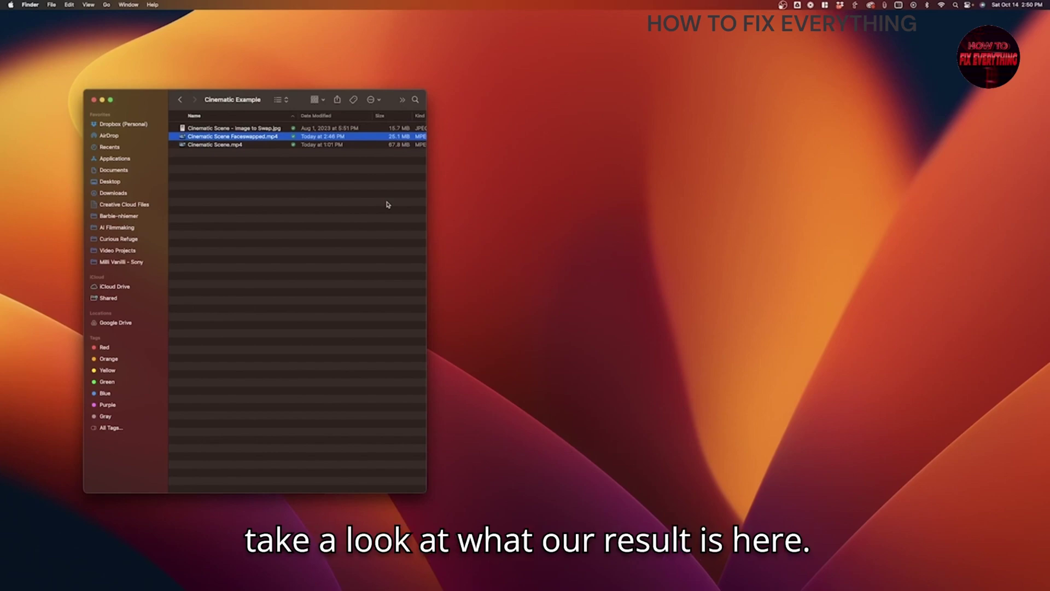
Play Cinematic Scene Faceswapped.mp4, scrubbing between the one- and seven-second marks, then close it
{"action": "key", "text": "space"}
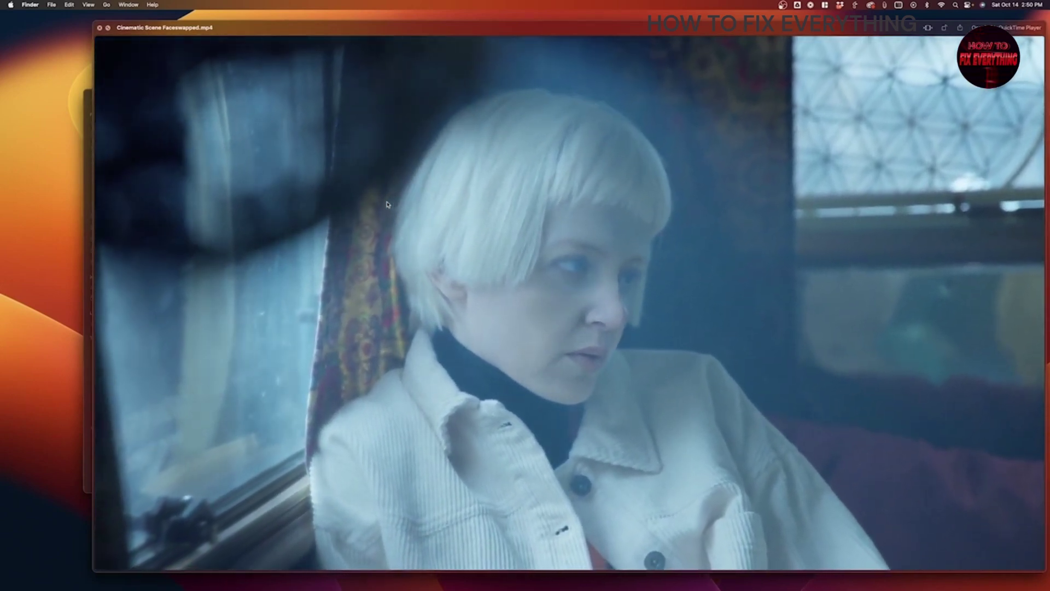
{"action": "left_click", "coordinate": [501, 392]}
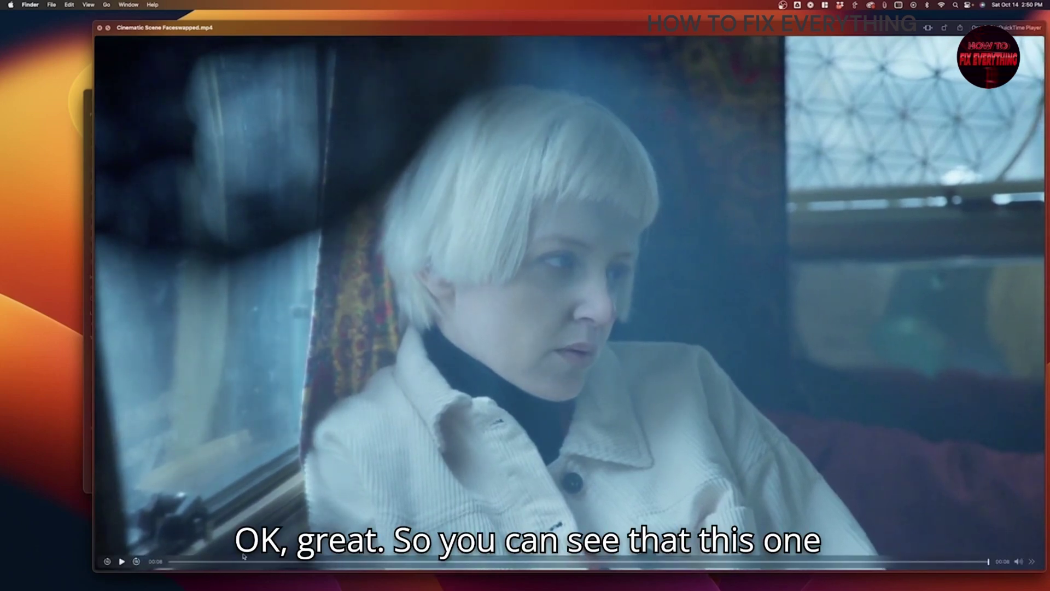
{"action": "left_click_drag", "start_coordinate": [204, 563], "coordinate": [509, 559]}
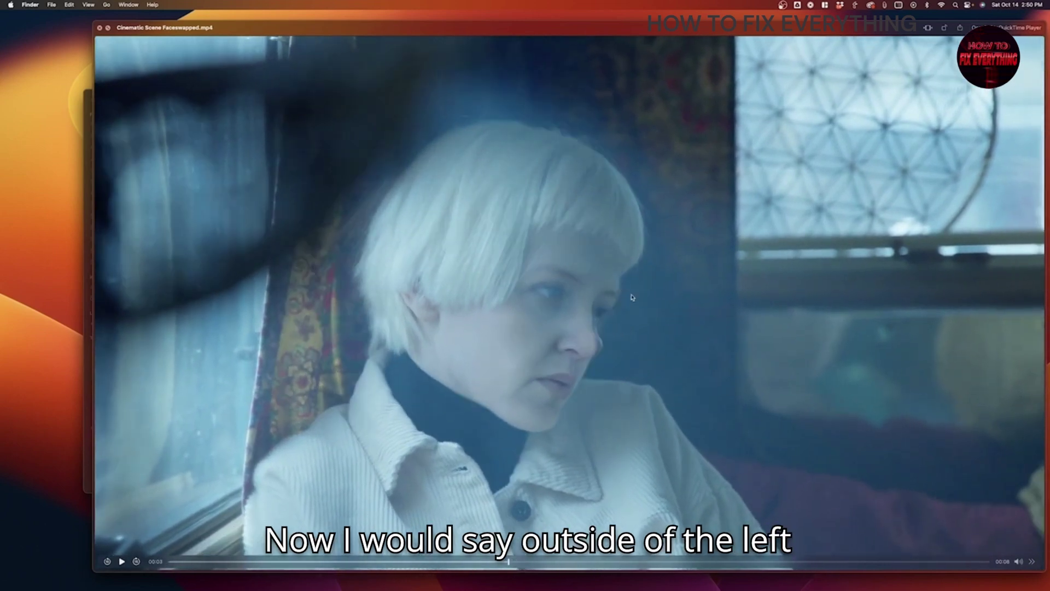
{"action": "left_click_drag", "start_coordinate": [519, 566], "coordinate": [646, 561]}
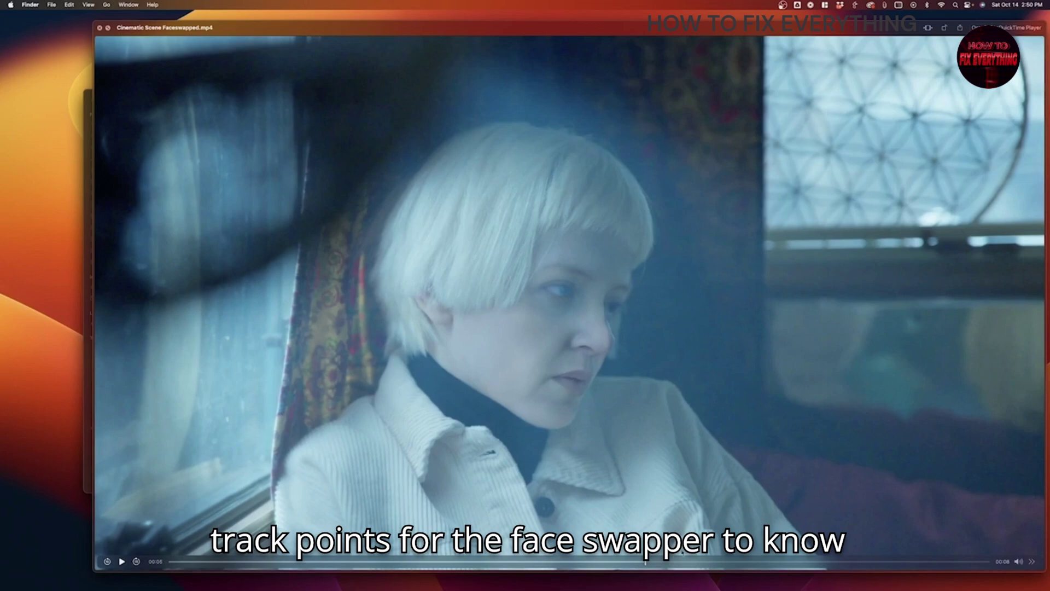
{"action": "left_click_drag", "start_coordinate": [678, 562], "coordinate": [388, 539]}
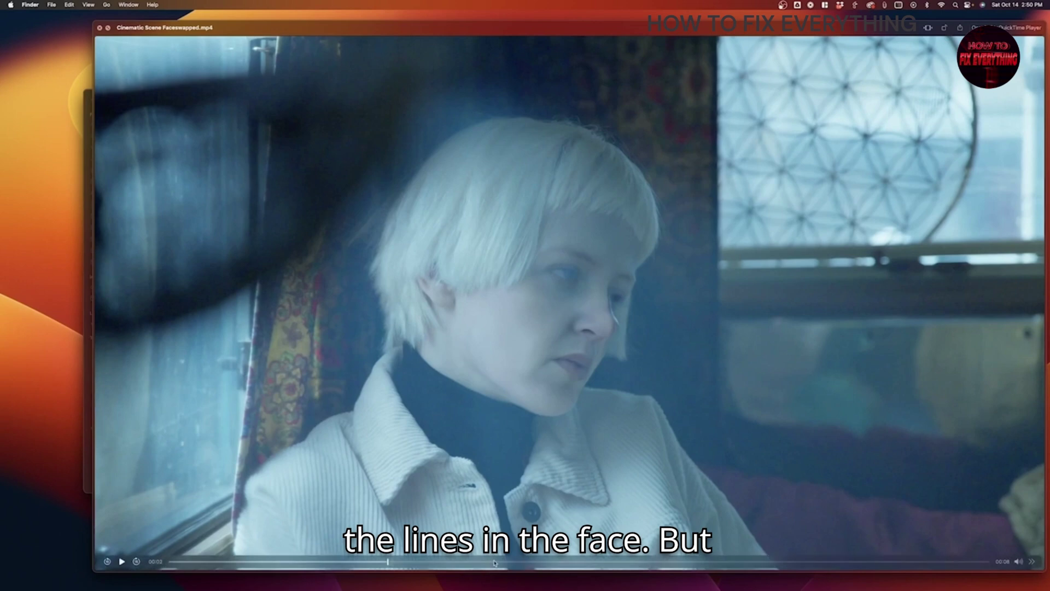
{"action": "left_click_drag", "start_coordinate": [533, 563], "coordinate": [860, 575]}
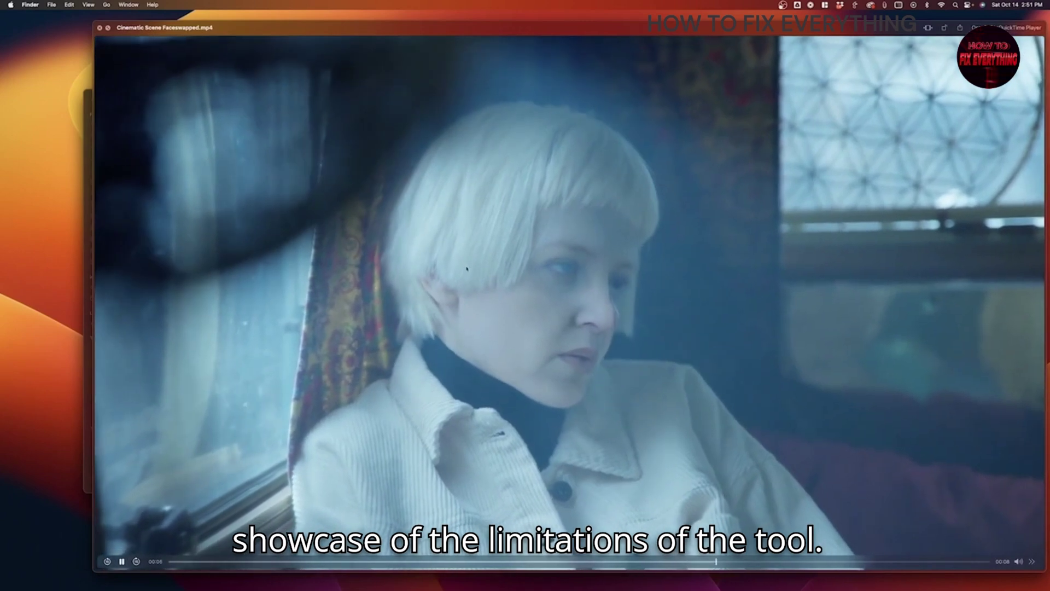
{"action": "left_click", "coordinate": [122, 561]}
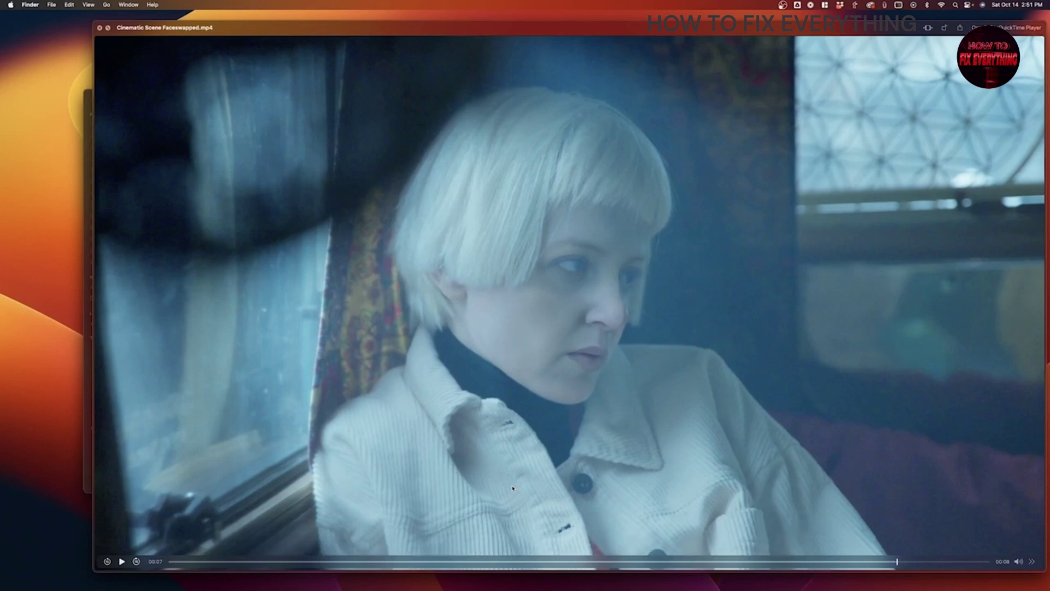
{"action": "left_click", "coordinate": [100, 28]}
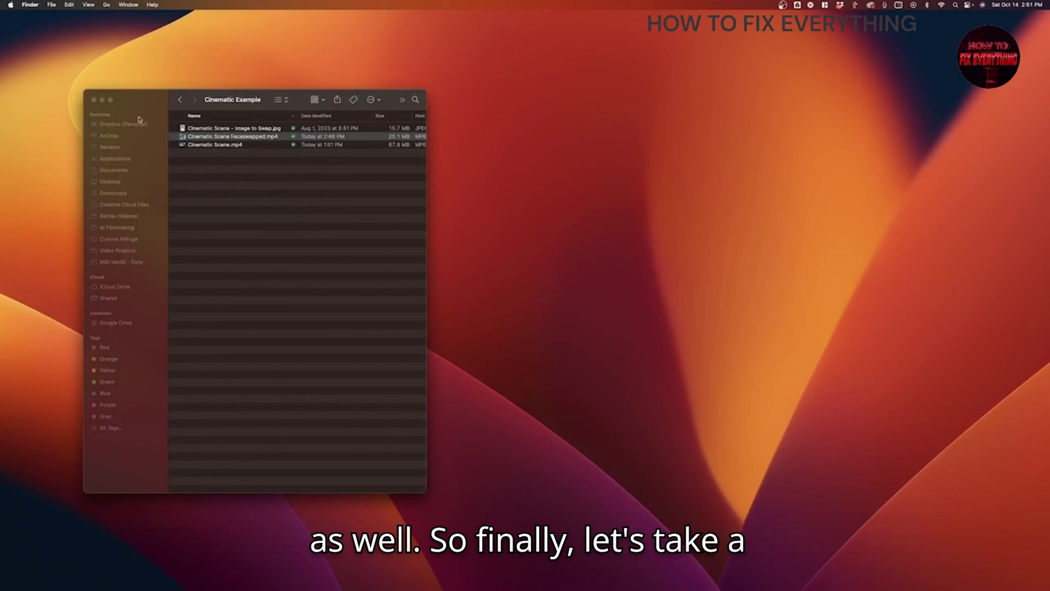
Open Market Example.mp4 from the Pika Labs Example folder, jumping to the alien scene and back
{"action": "left_click", "coordinate": [180, 99]}
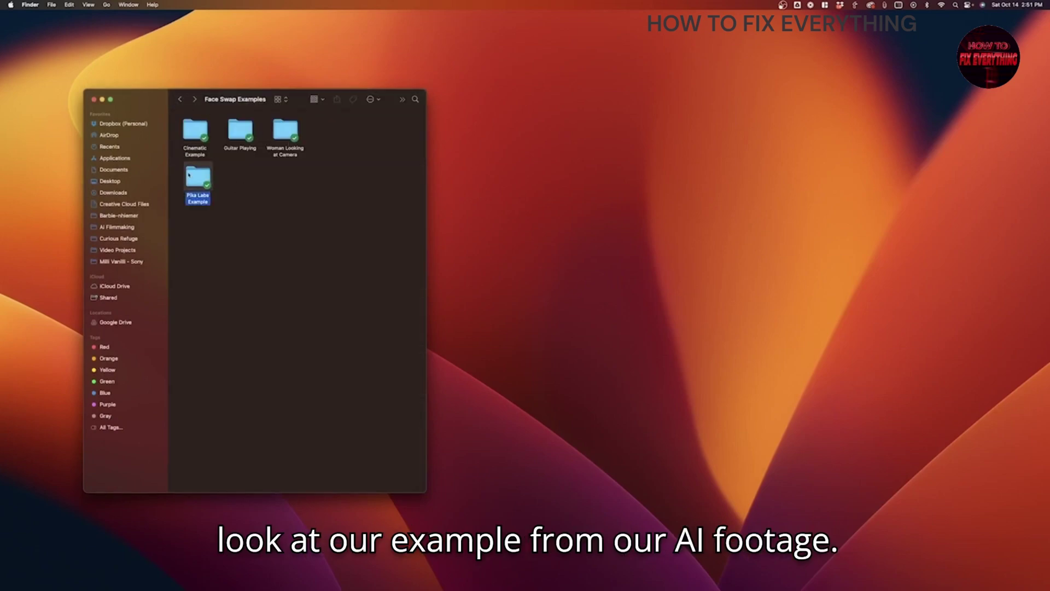
{"action": "double_click", "coordinate": [206, 177]}
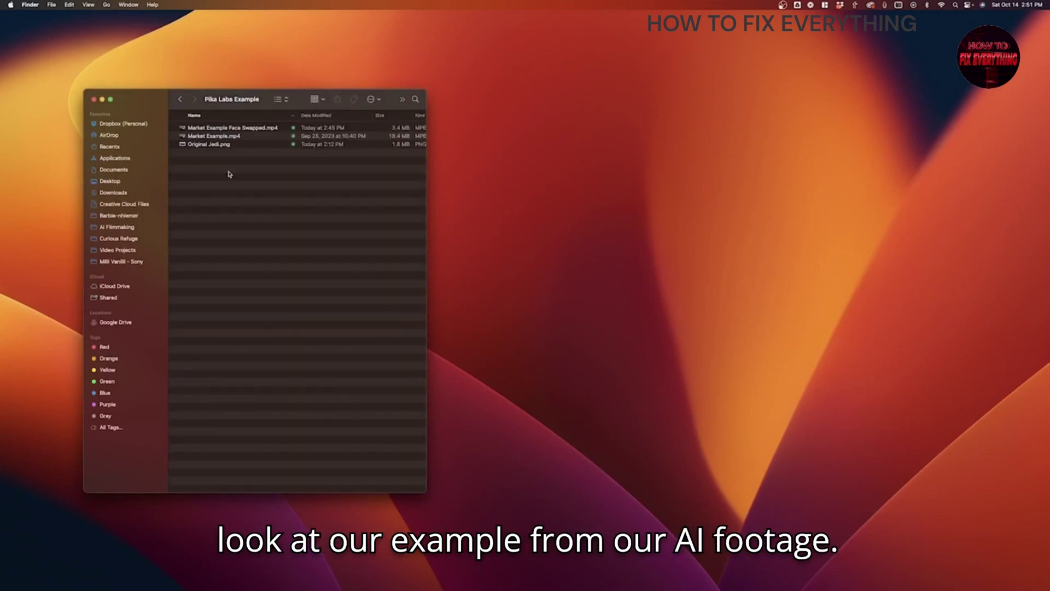
{"action": "double_click", "coordinate": [263, 138]}
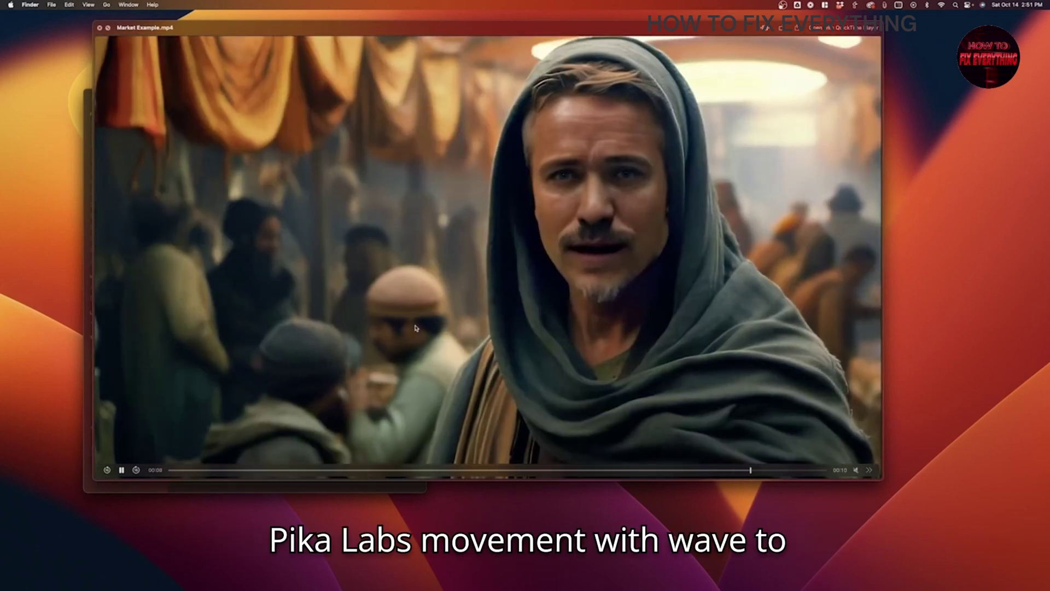
{"action": "left_click", "coordinate": [629, 471]}
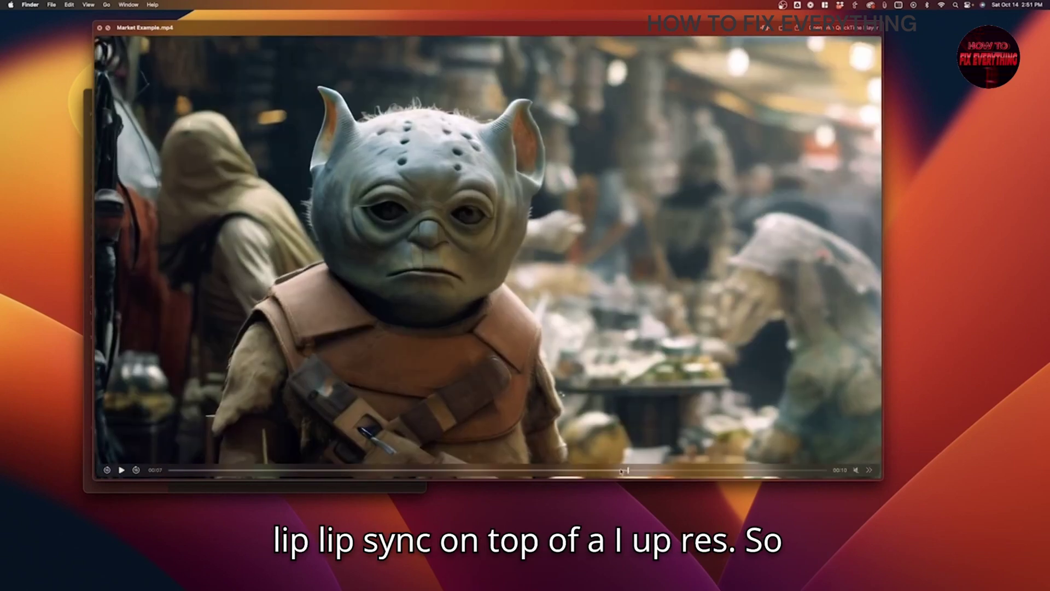
{"action": "left_click", "coordinate": [160, 463]}
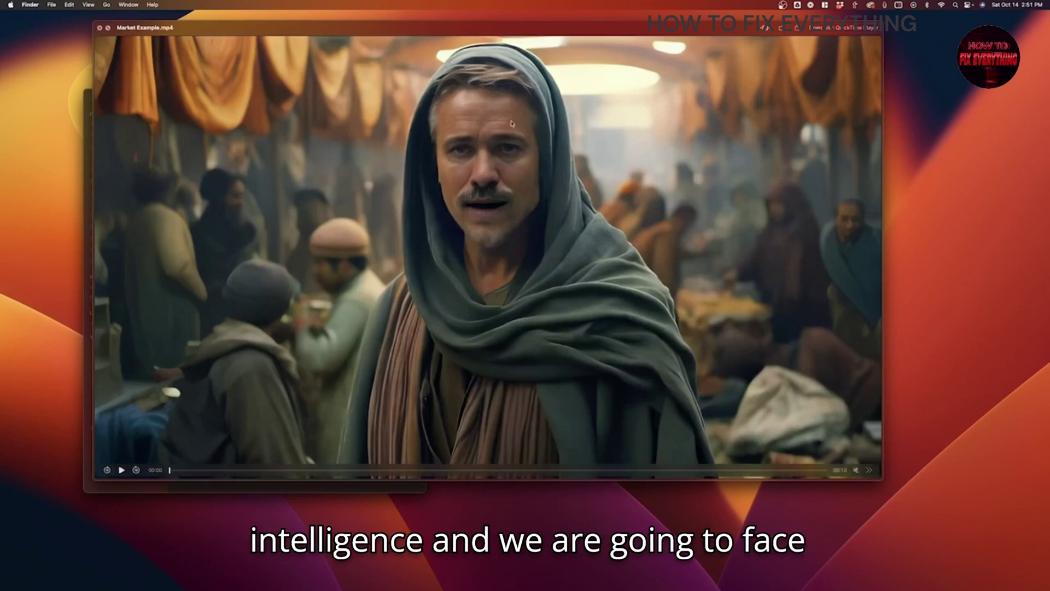
{"action": "key", "text": "space"}
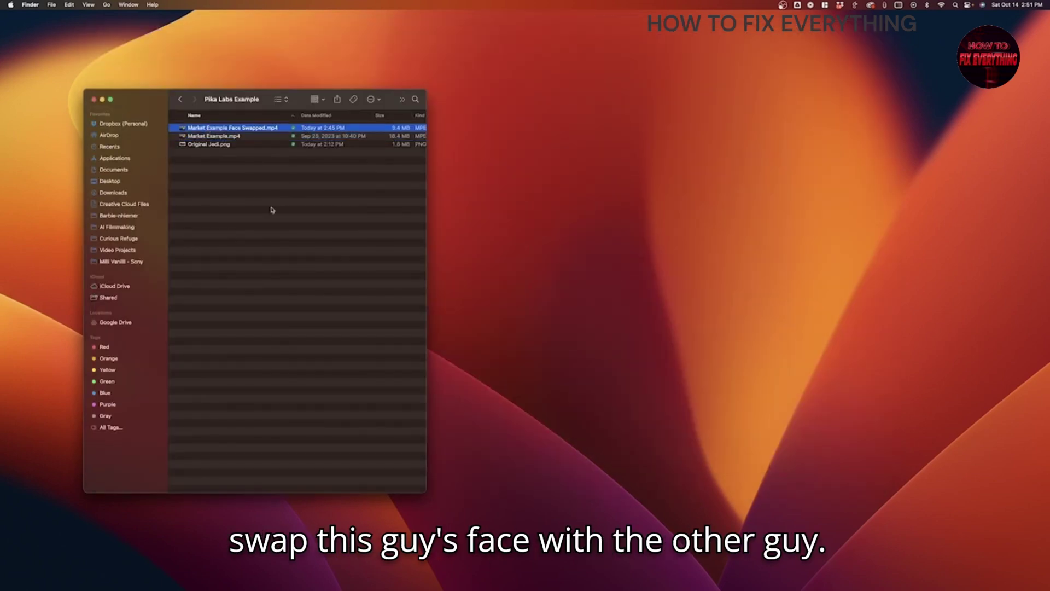
Preview Original Jedi.png, then Market Example Face Swapped.mp4
{"action": "key", "text": "space"}
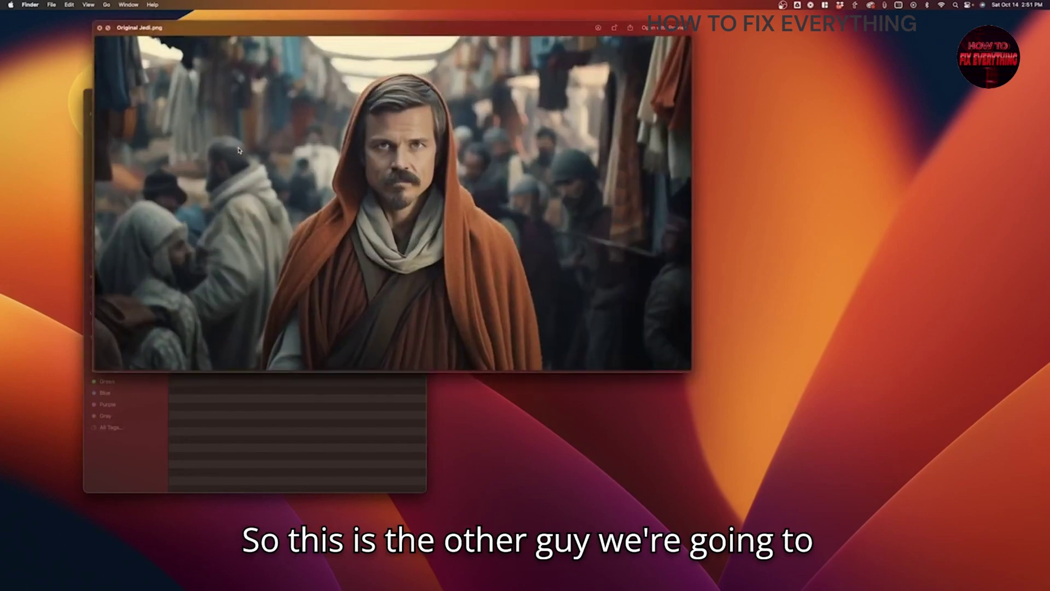
{"action": "key", "text": "space"}
{"action": "key", "text": "Up"}
{"action": "key", "text": "Up"}
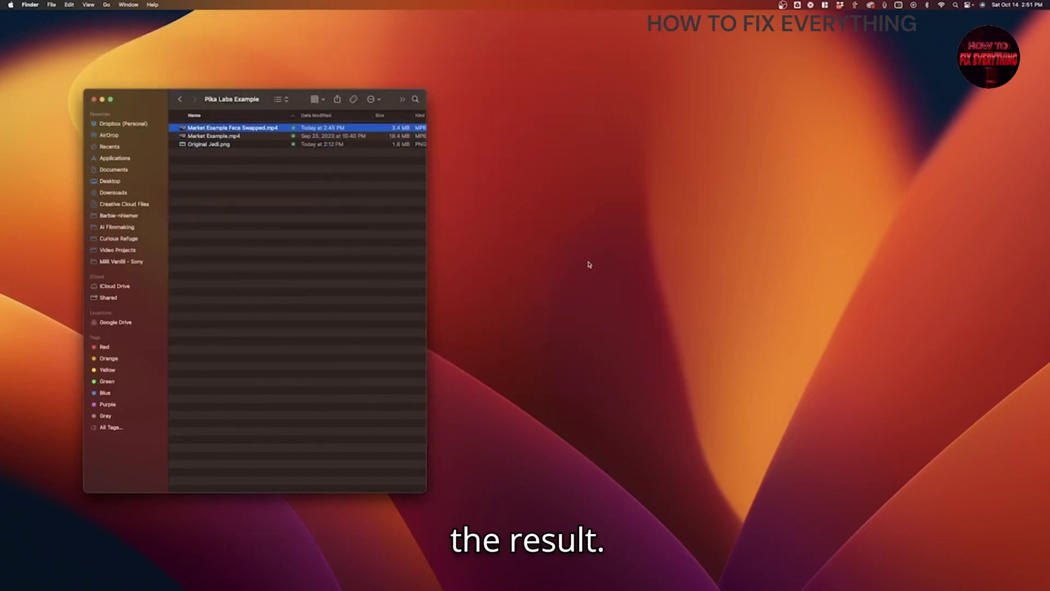
{"action": "key", "text": "space"}
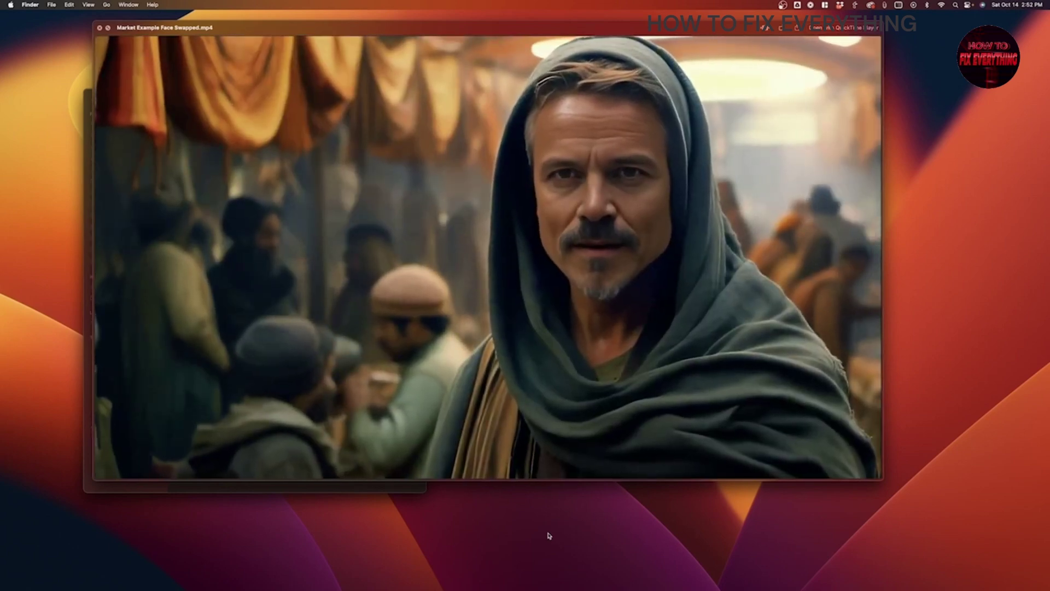
Scrub Market Example Face Swapped.mp4 from one second through the alien close-up
{"action": "left_click_drag", "start_coordinate": [178, 471], "coordinate": [216, 469]}
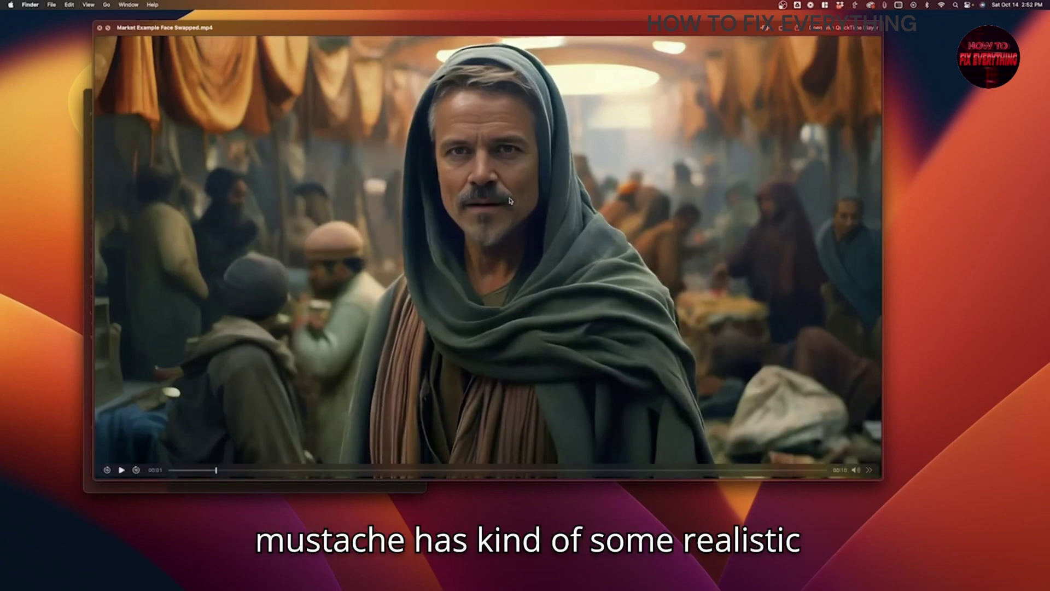
{"action": "left_click_drag", "start_coordinate": [216, 471], "coordinate": [346, 470]}
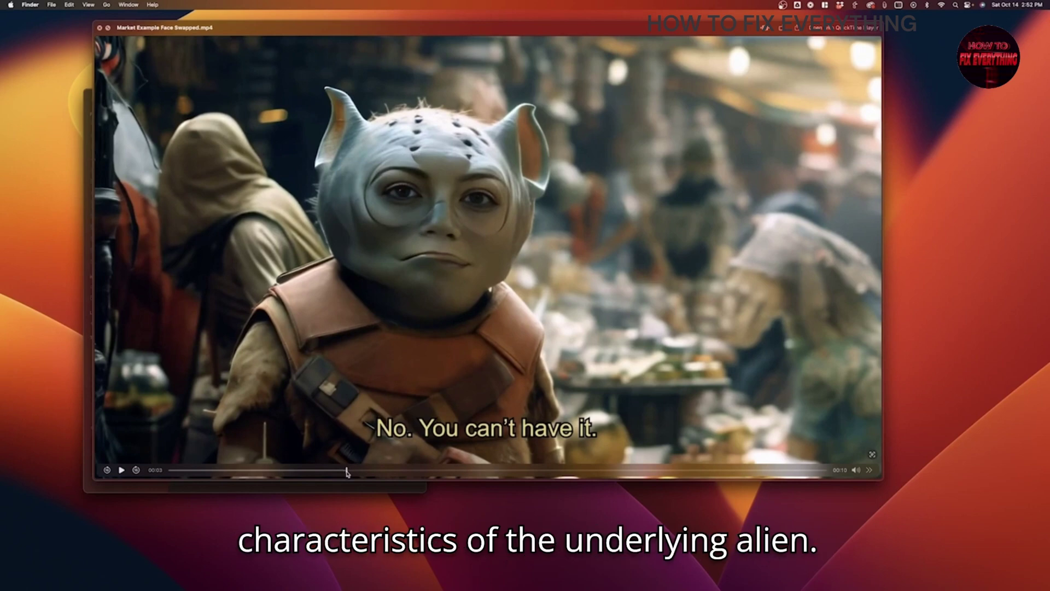
{"action": "left_click_drag", "start_coordinate": [347, 472], "coordinate": [711, 470]}
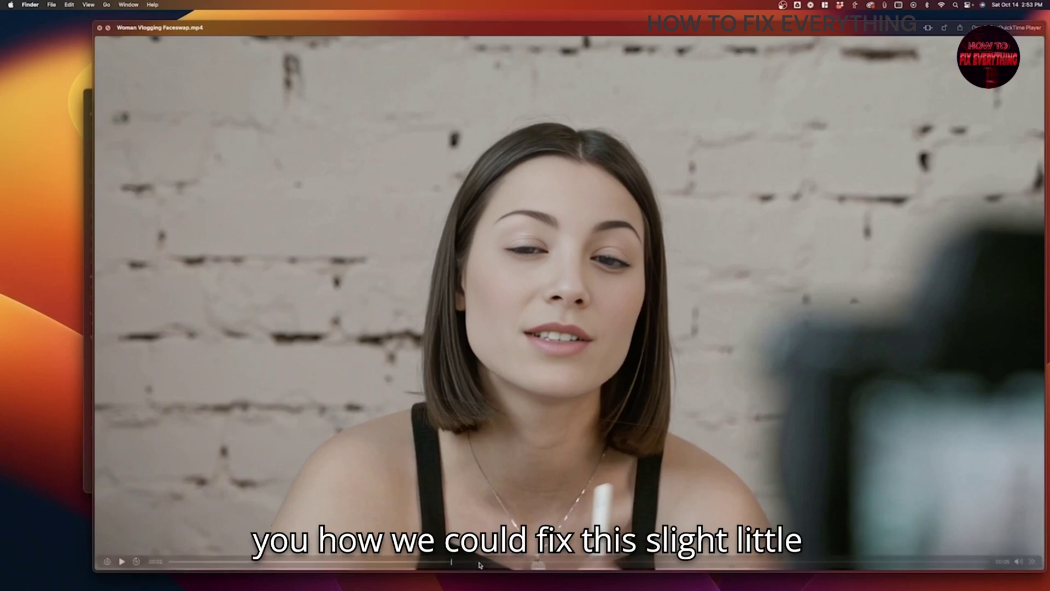
Compare Woman Vlogging Faceswap.mp4 and Woman Vlogging.mp4, then import both into the After Effects project
{"action": "left_click_drag", "start_coordinate": [451, 562], "coordinate": [728, 568]}
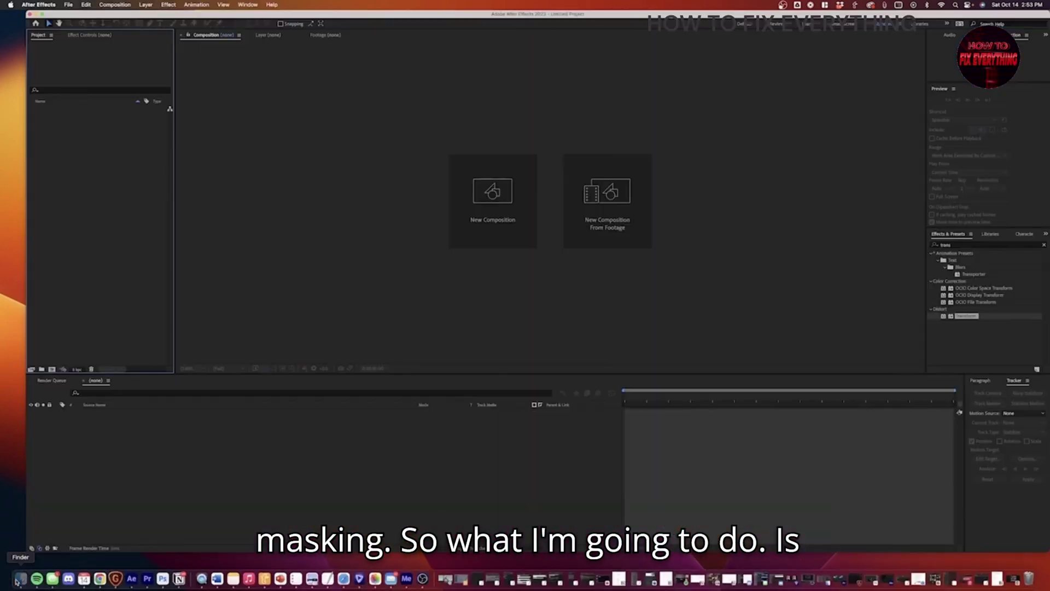
{"action": "left_click", "coordinate": [18, 579]}
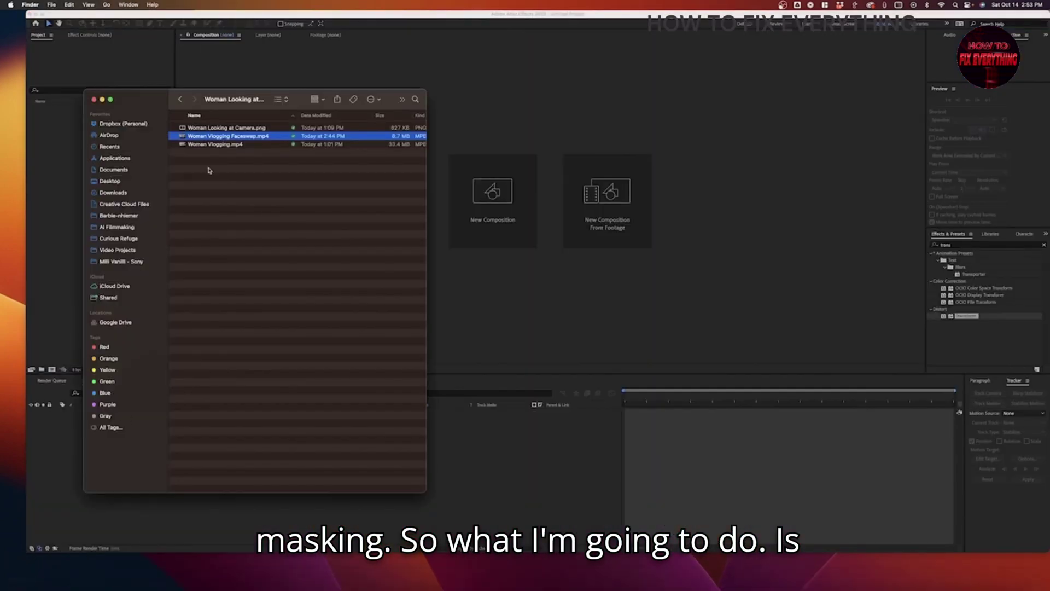
{"action": "left_click_drag", "start_coordinate": [278, 99], "coordinate": [418, 167]}
{"action": "key", "text": "space"}
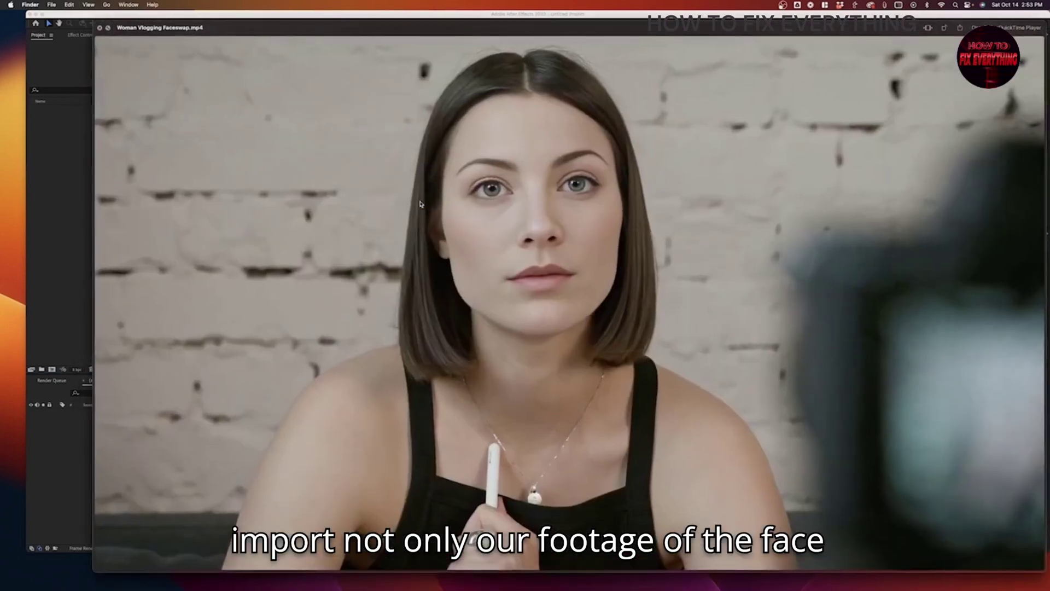
{"action": "key", "text": "space"}
{"action": "key", "text": "space"}
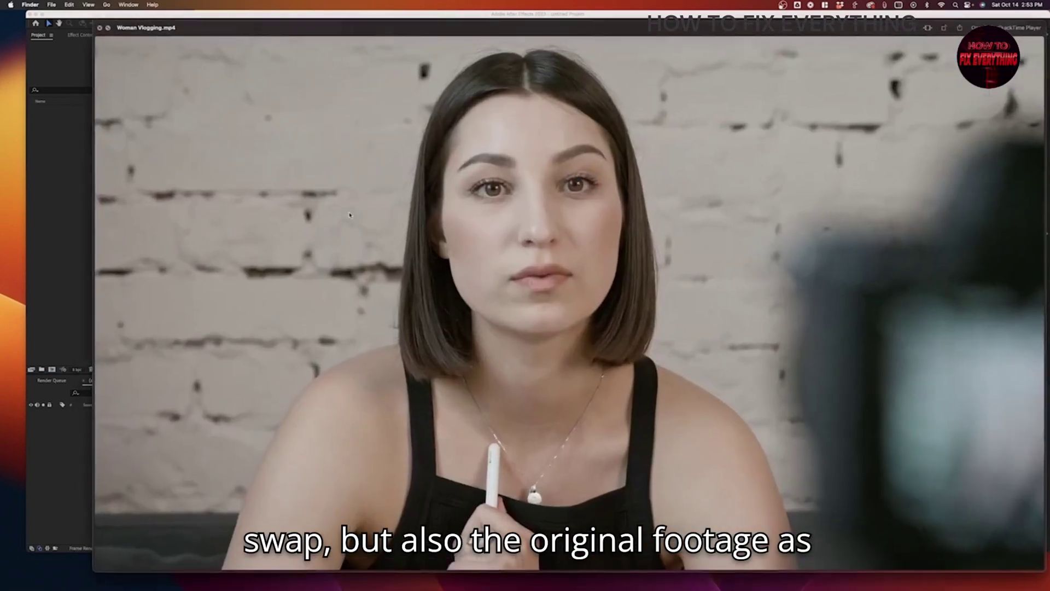
{"action": "key", "text": "space"}
{"action": "left_click_drag", "start_coordinate": [361, 217], "coordinate": [127, 232]}
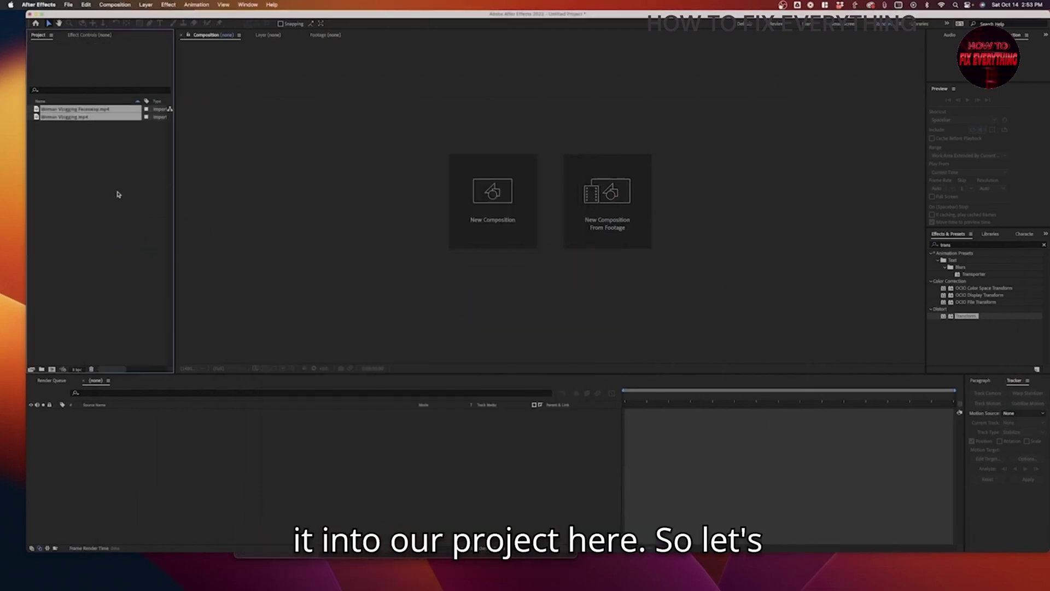
Preview the faceswap footage and build a new composition from it
{"action": "double_click", "coordinate": [36, 109]}
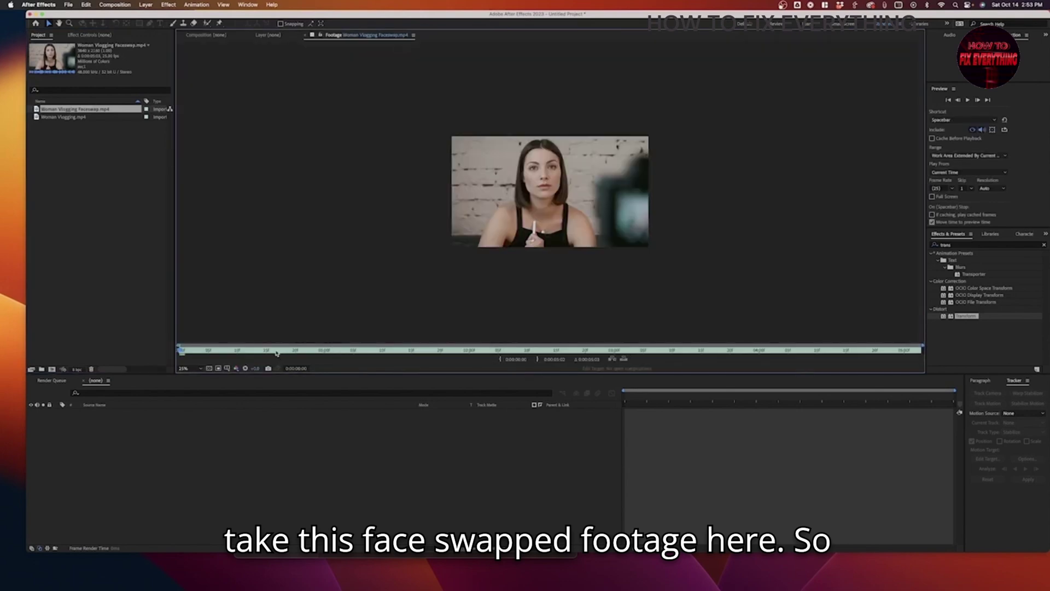
{"action": "key", "text": "space"}
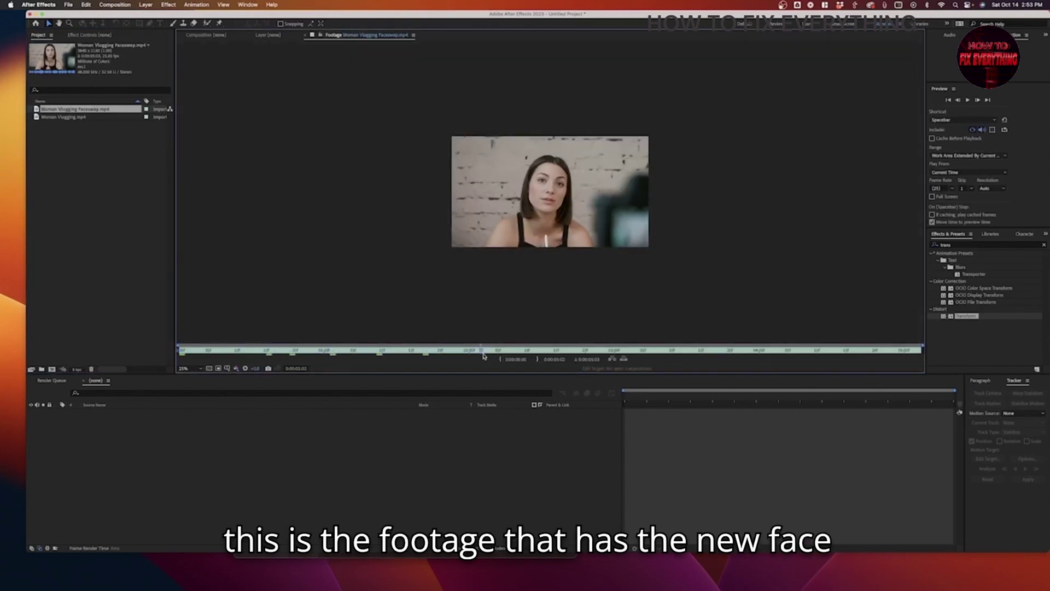
{"action": "left_click", "coordinate": [210, 36]}
{"action": "left_click_drag", "start_coordinate": [61, 111], "coordinate": [52, 371]}
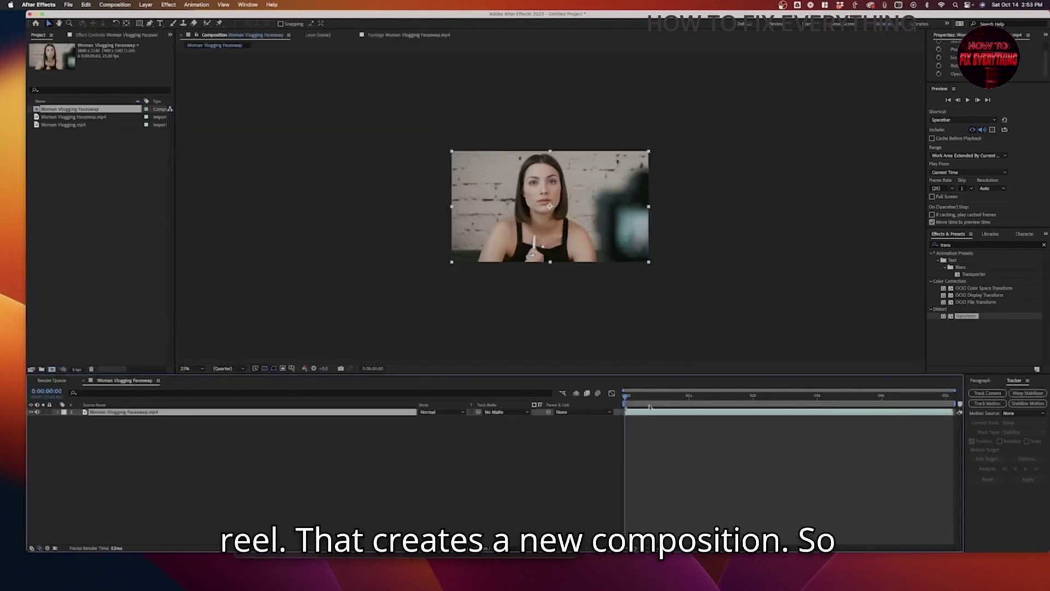
Play the Woman Vlogging Faceswap composition and zoom in on her face and hair, then back to 100%
{"action": "scroll", "coordinate": [521, 288], "scroll_direction": "up", "scroll_amount": 2}
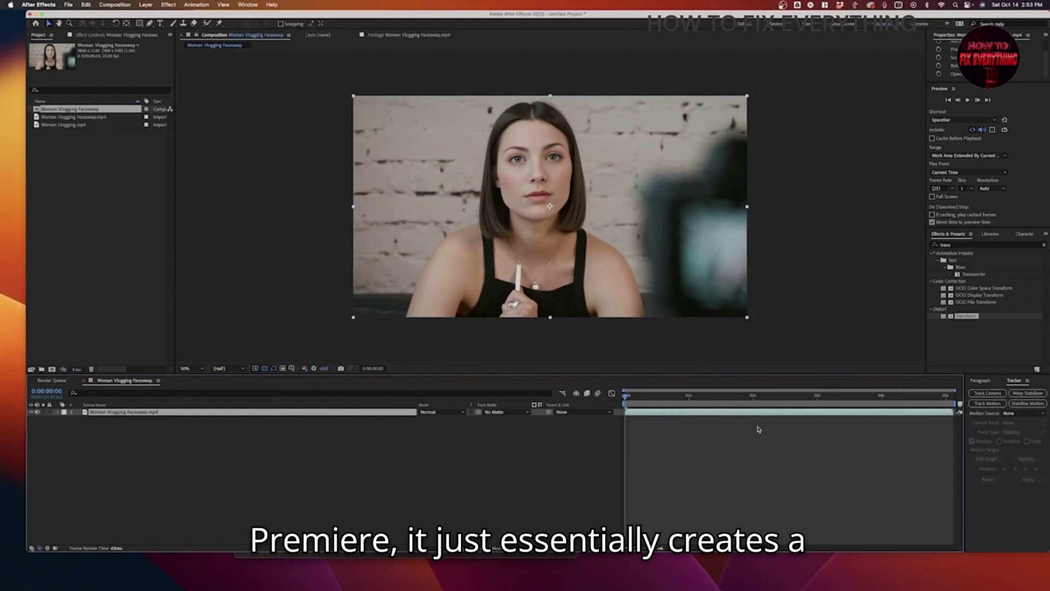
{"action": "key", "text": "space"}
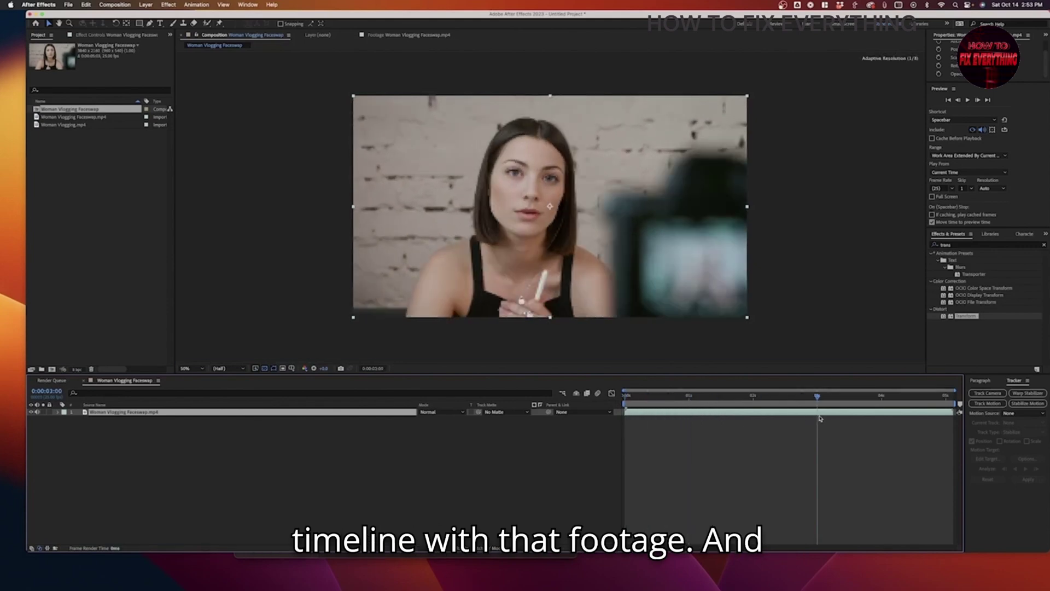
{"action": "key", "text": "space"}
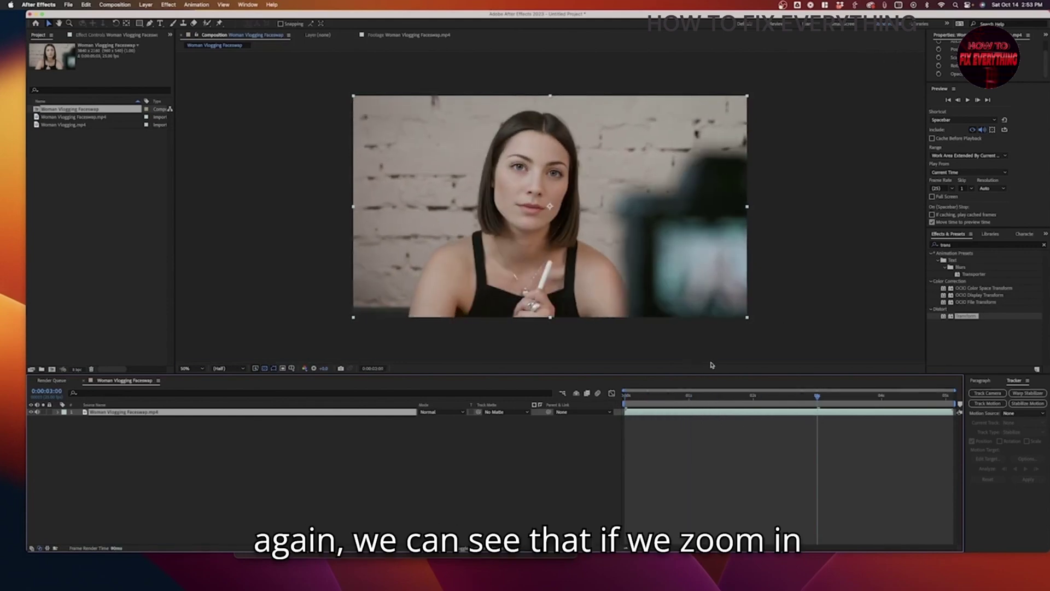
{"action": "key", "text": "period"}
{"action": "key", "text": "period"}
{"action": "key", "text": "period"}
{"action": "key", "text": "period"}
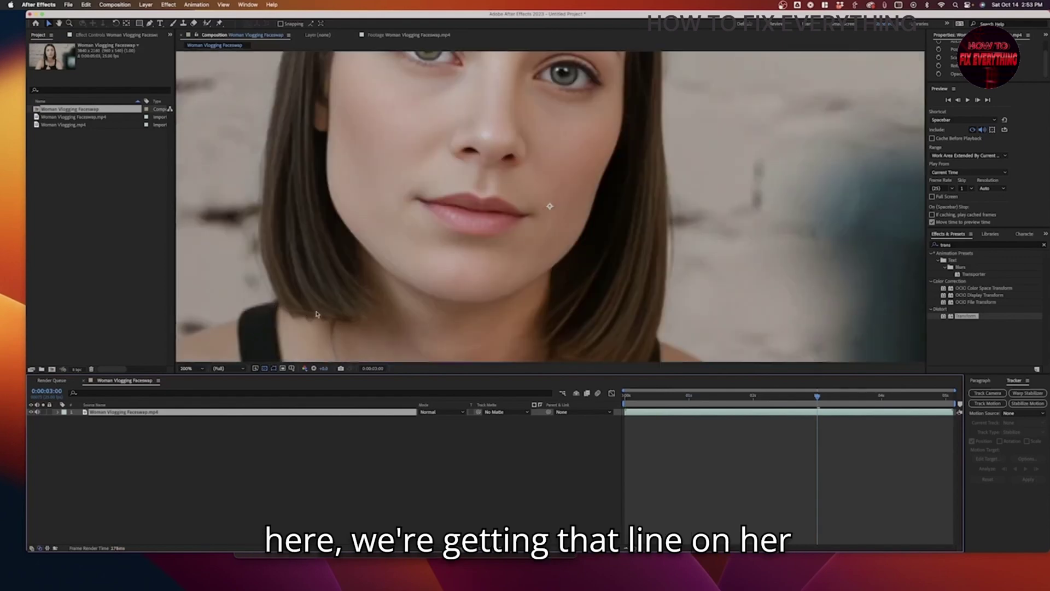
{"action": "key", "text": "comma"}
{"action": "key", "text": "comma"}
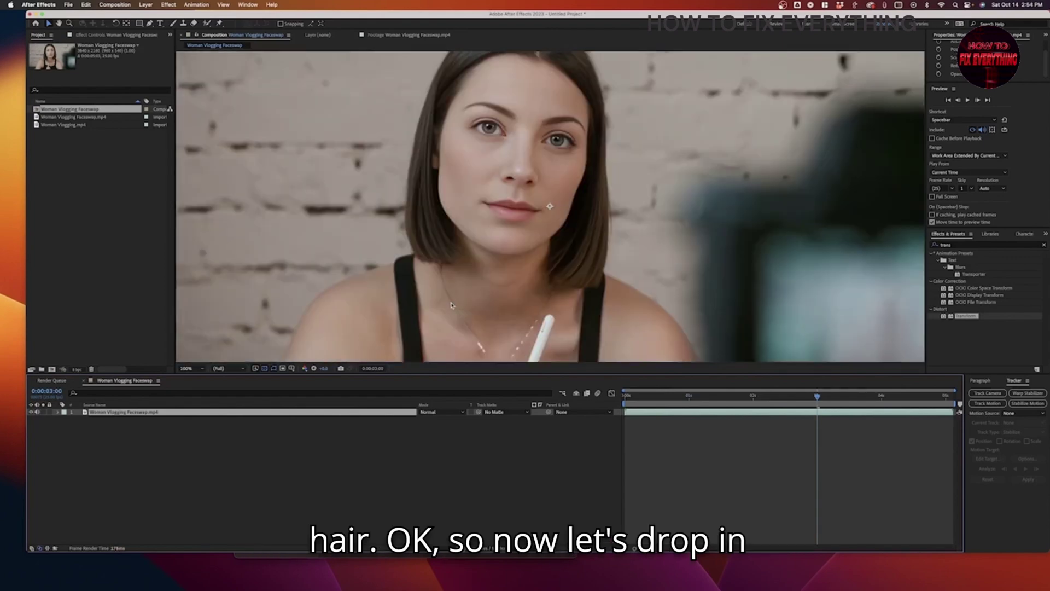
{"action": "left_click", "coordinate": [77, 125]}
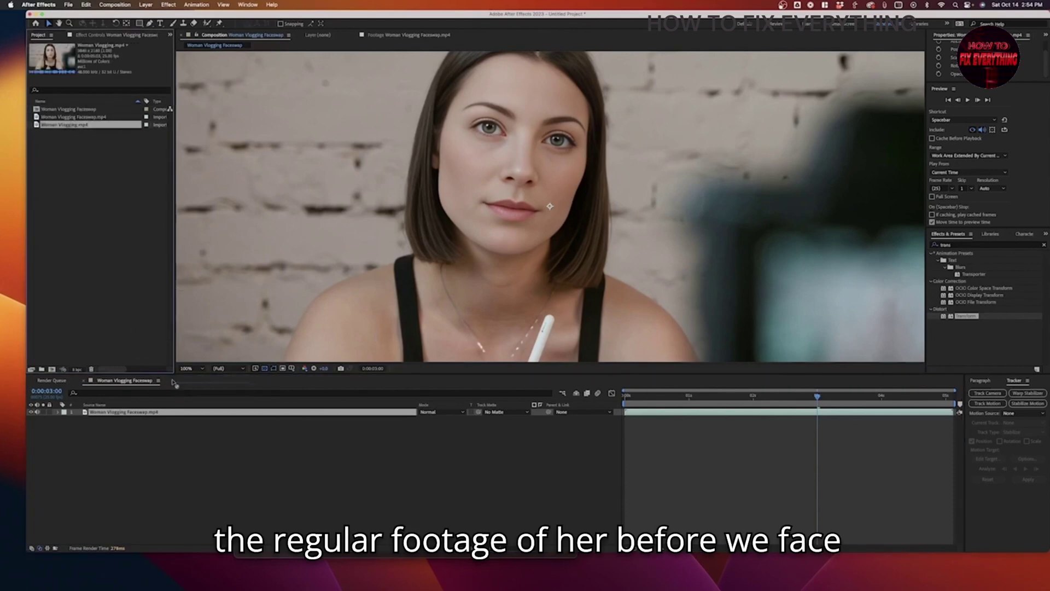
Add Woman Vlogging.mp4 to the timeline and toggle its visibility to compare faces
{"action": "left_click_drag", "start_coordinate": [174, 382], "coordinate": [169, 410]}
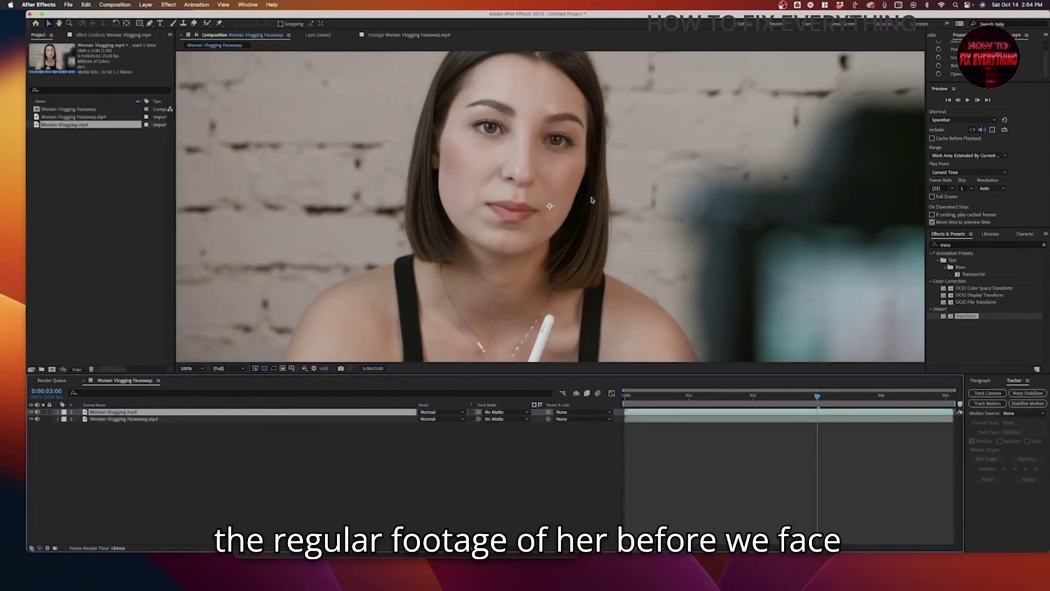
{"action": "scroll", "coordinate": [453, 197], "scroll_direction": "down", "scroll_amount": 1}
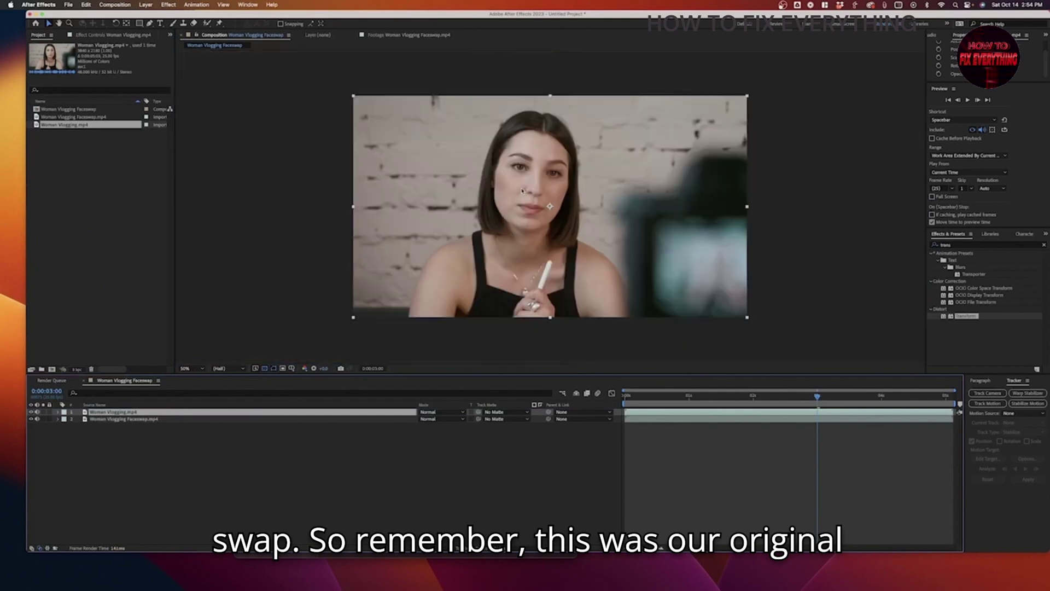
{"action": "left_click", "coordinate": [32, 411]}
{"action": "left_click", "coordinate": [32, 411]}
{"action": "left_click", "coordinate": [32, 412]}
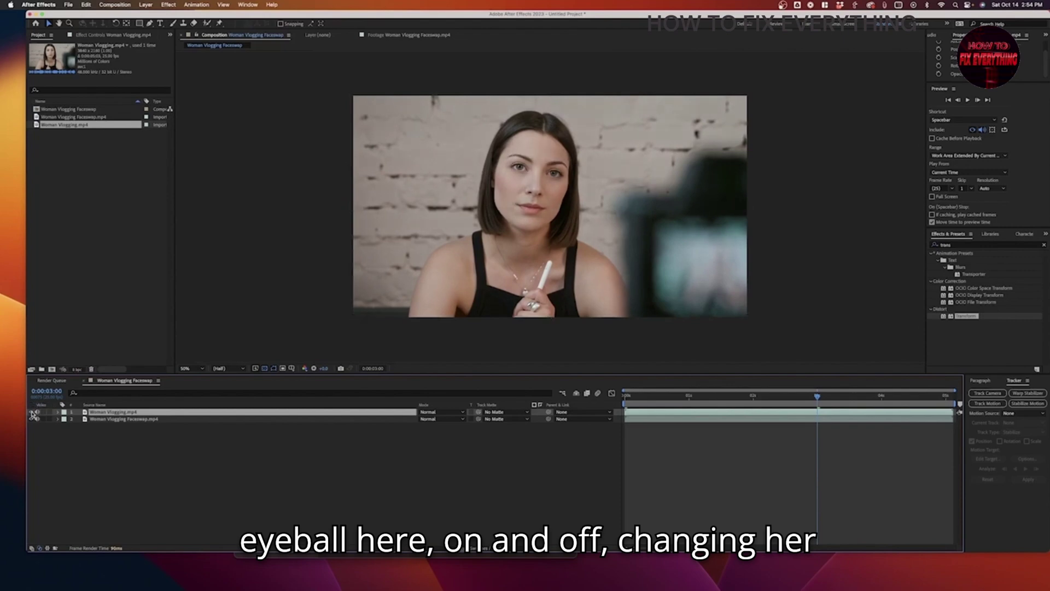
{"action": "left_click", "coordinate": [32, 412]}
{"action": "left_click", "coordinate": [32, 412]}
{"action": "left_click", "coordinate": [32, 411]}
{"action": "left_click", "coordinate": [31, 412]}
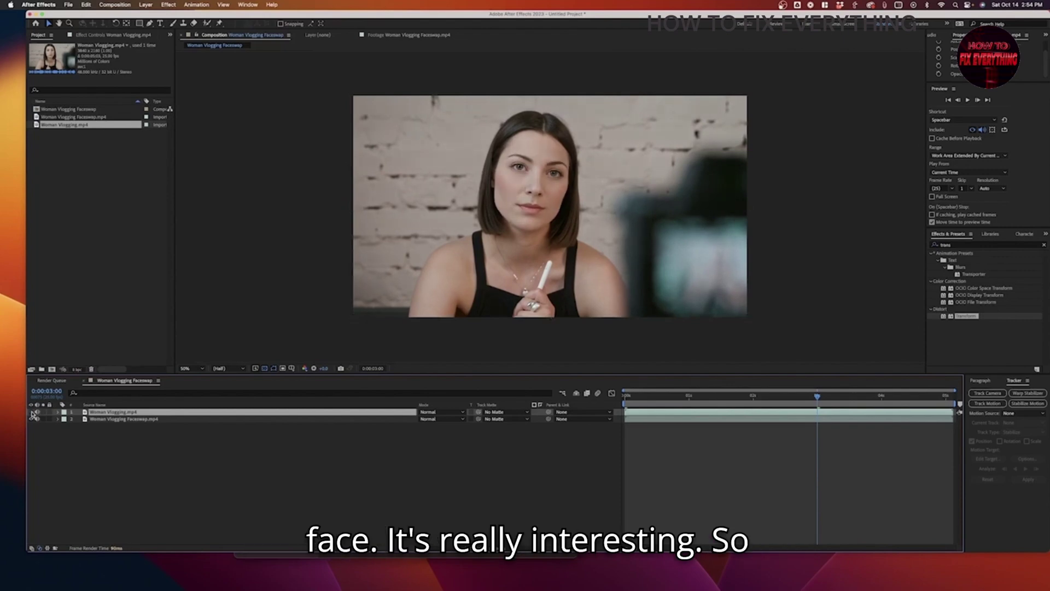
{"action": "left_click", "coordinate": [32, 412]}
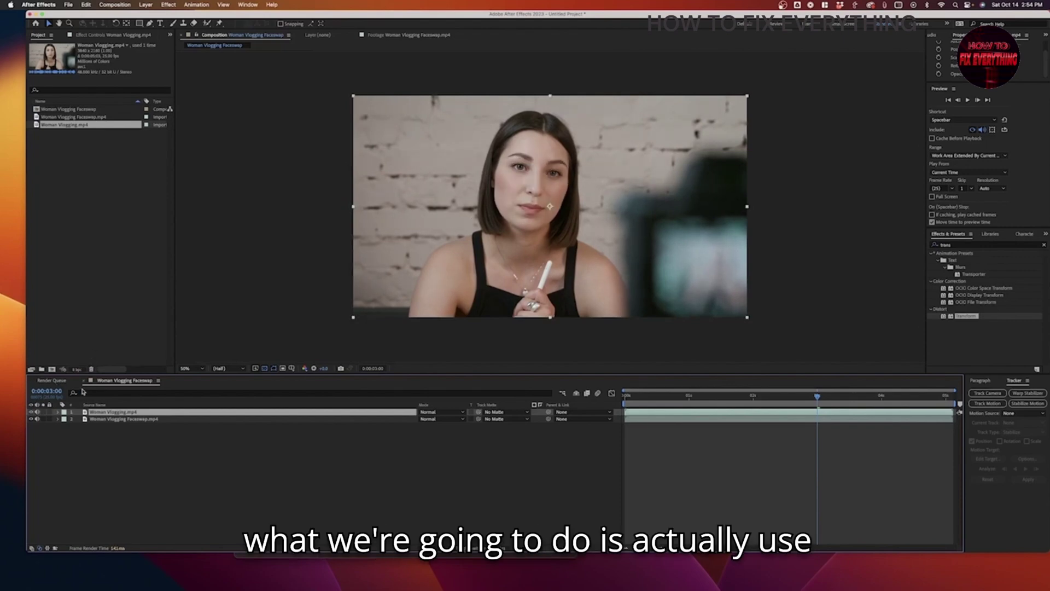
Compare again at 100% zoom, then move the face-swapped layer above the original
{"action": "key", "text": "period"}
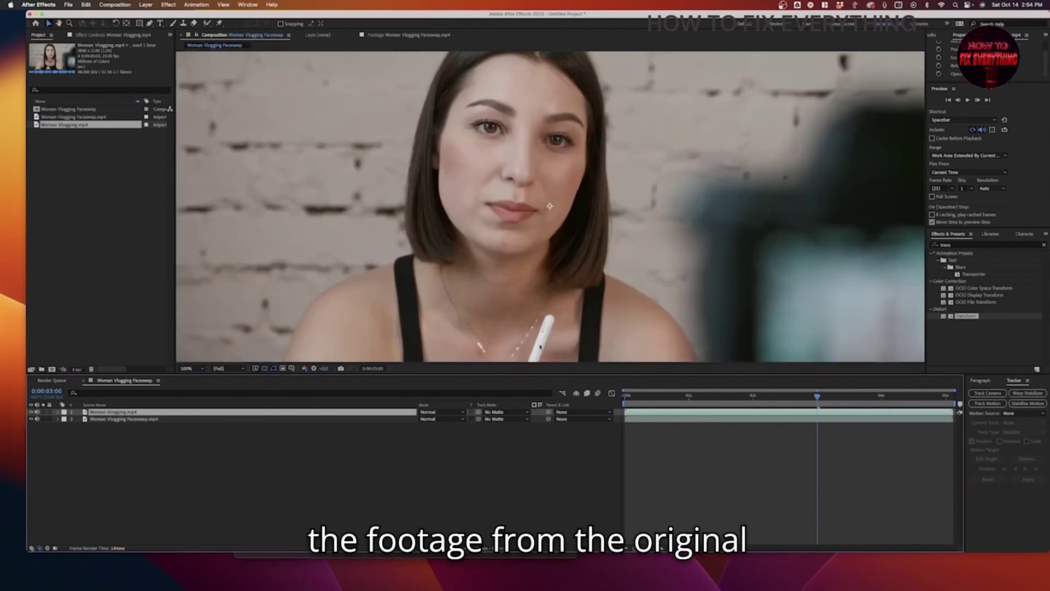
{"action": "left_click", "coordinate": [32, 412]}
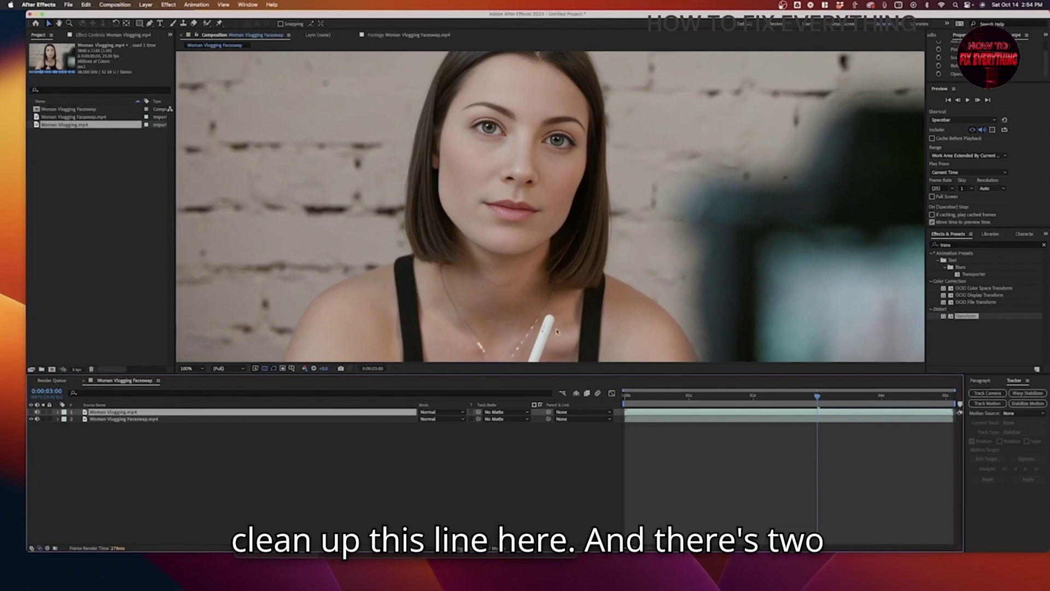
{"action": "left_click", "coordinate": [33, 411]}
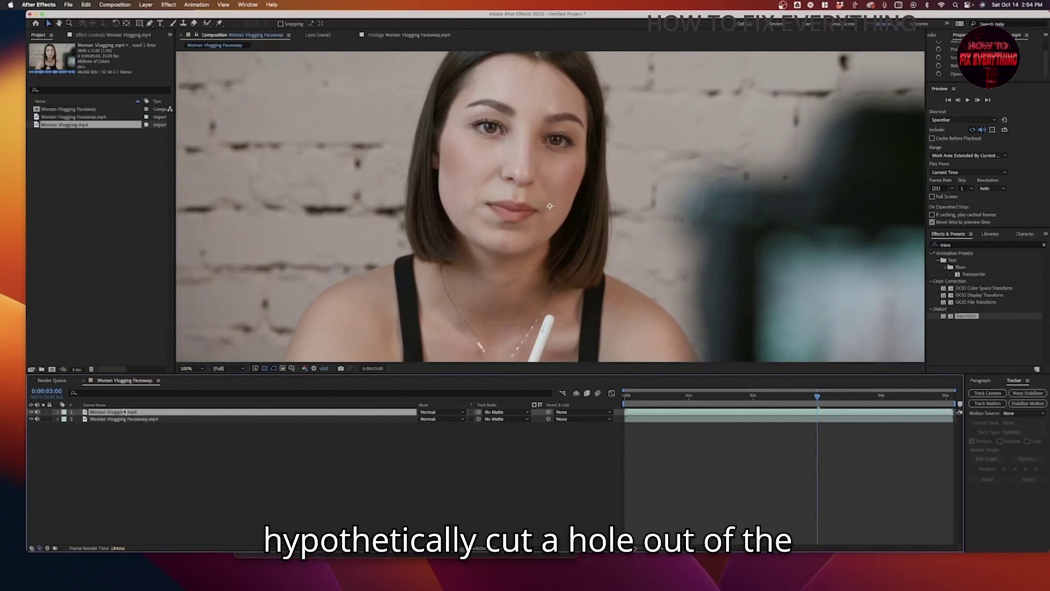
{"action": "left_click_drag", "start_coordinate": [127, 416], "coordinate": [180, 411]}
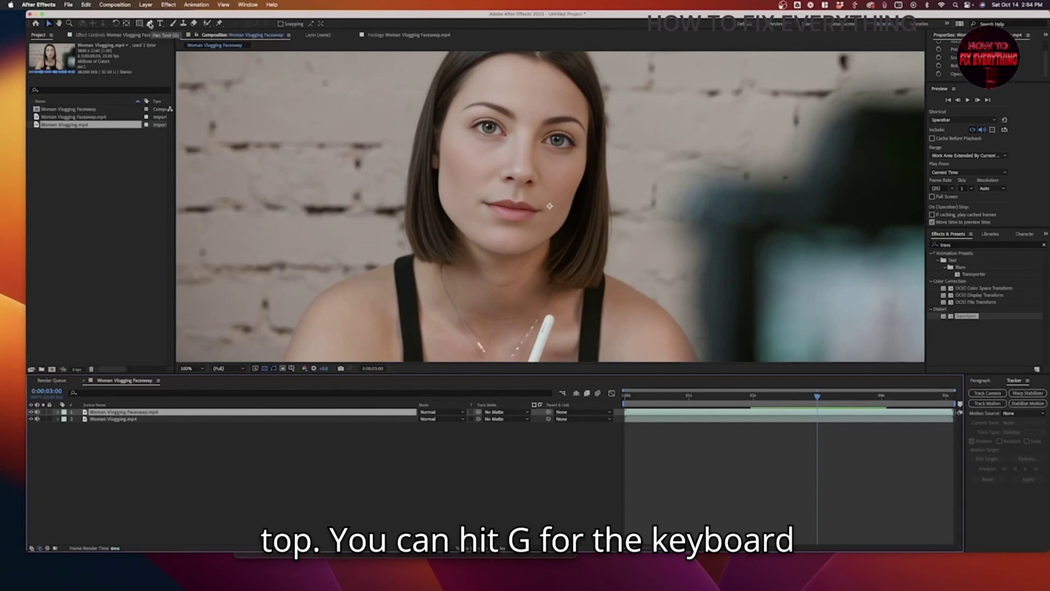
Draw a closed curved Pen mask across her neck on the face-swap layer
{"action": "left_click", "coordinate": [150, 24]}
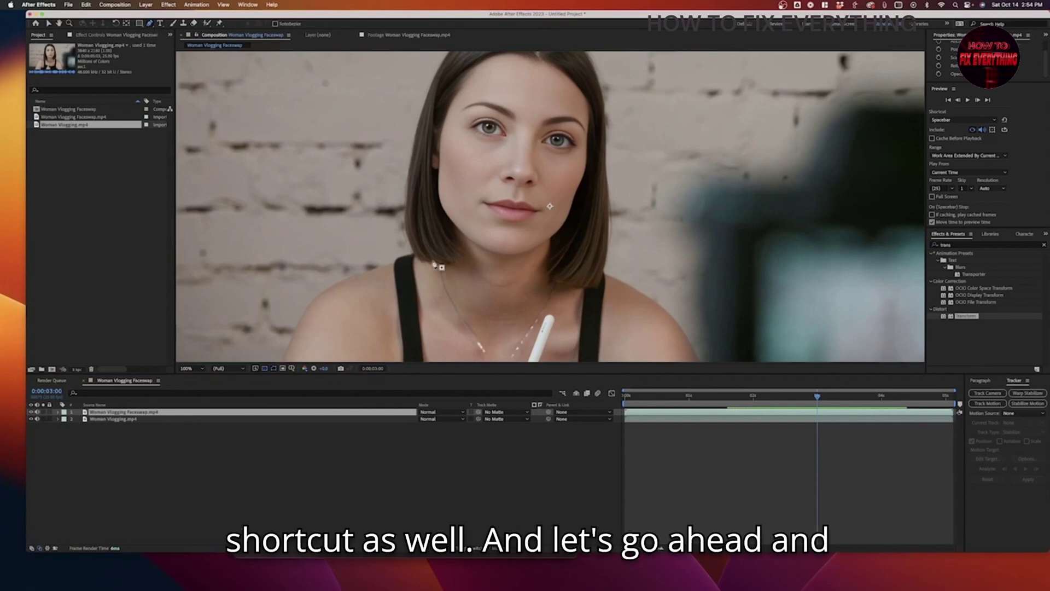
{"action": "left_click", "coordinate": [360, 233]}
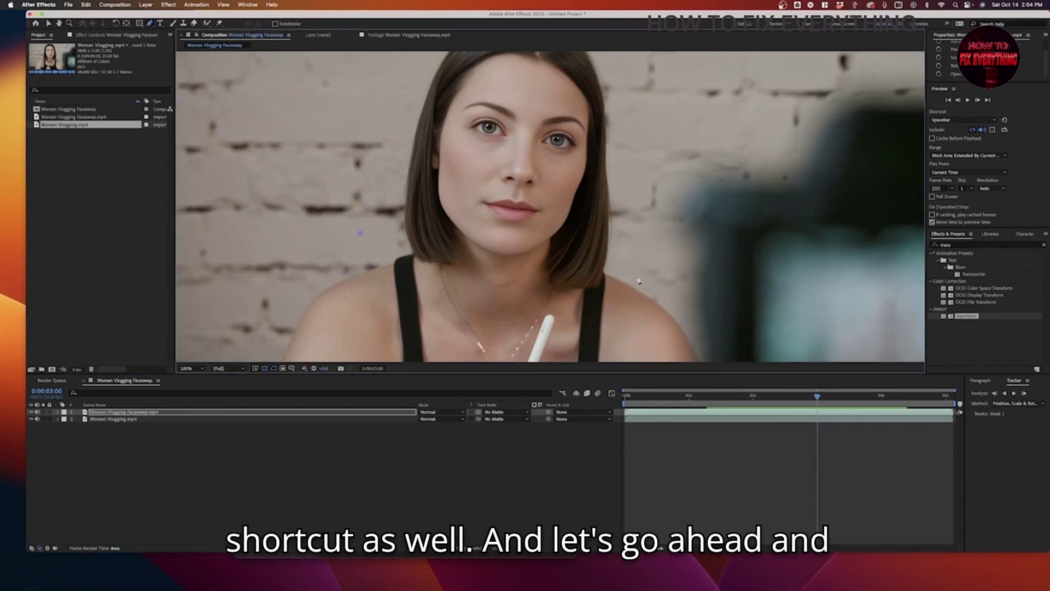
{"action": "left_click_drag", "start_coordinate": [673, 291], "coordinate": [656, 309]}
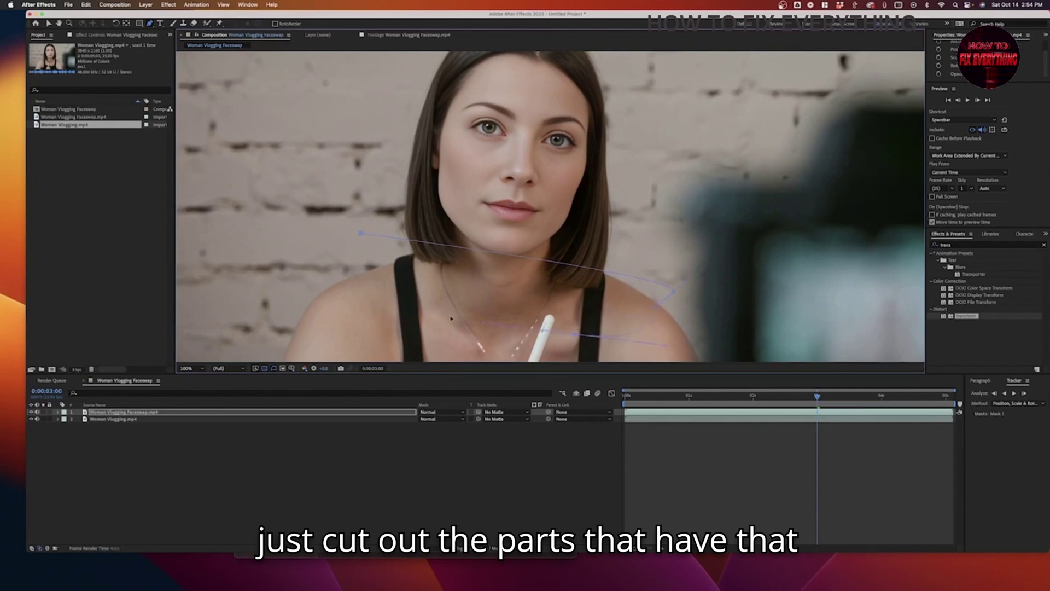
{"action": "left_click_drag", "start_coordinate": [302, 274], "coordinate": [302, 244]}
{"action": "left_click", "coordinate": [361, 234]}
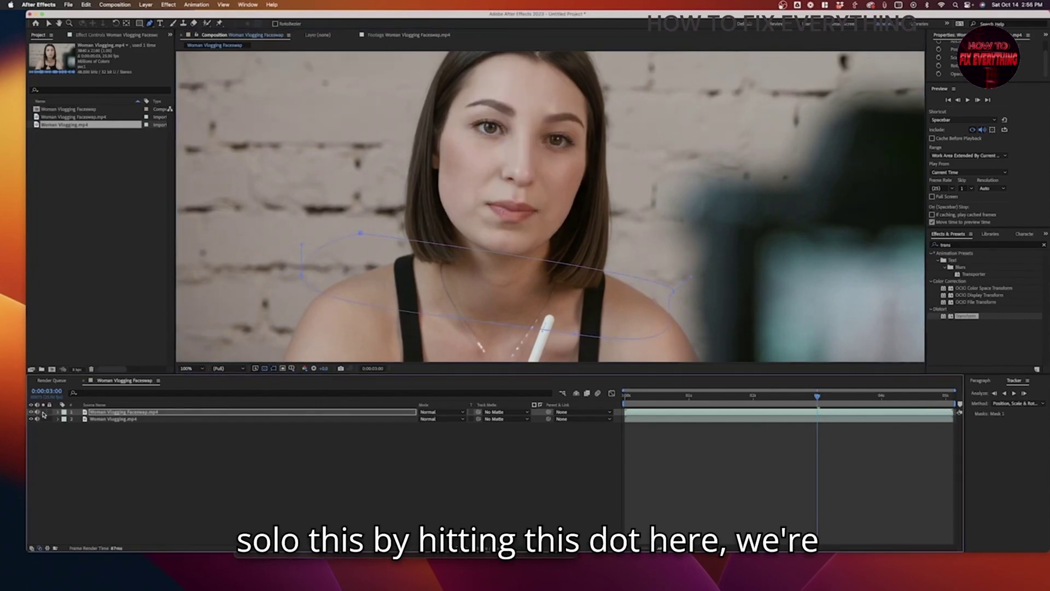
Solo the face-swap layer, select it and expand its properties
{"action": "left_click", "coordinate": [43, 413]}
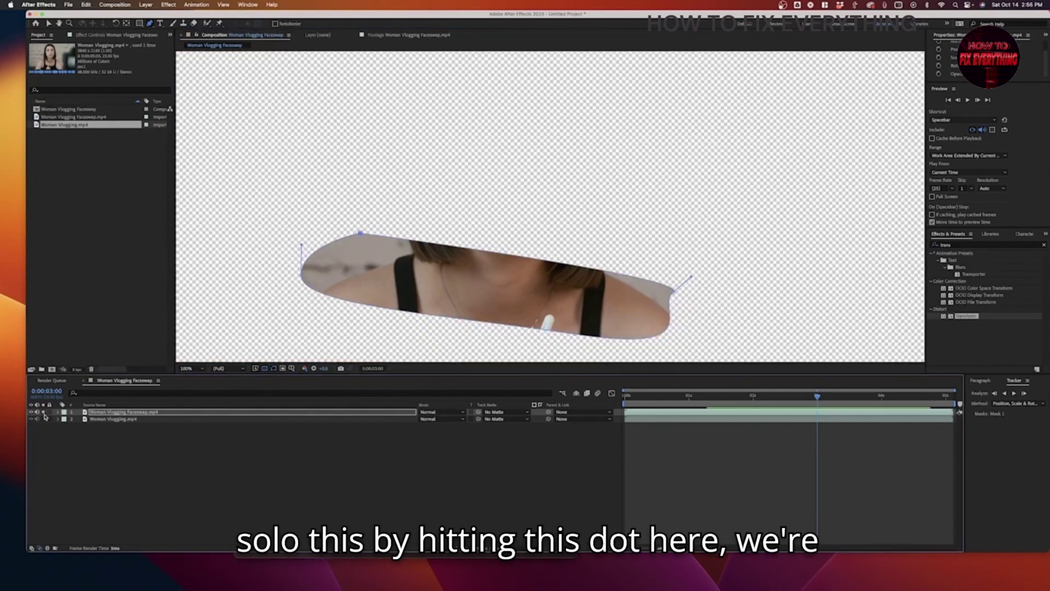
{"action": "left_click", "coordinate": [148, 413]}
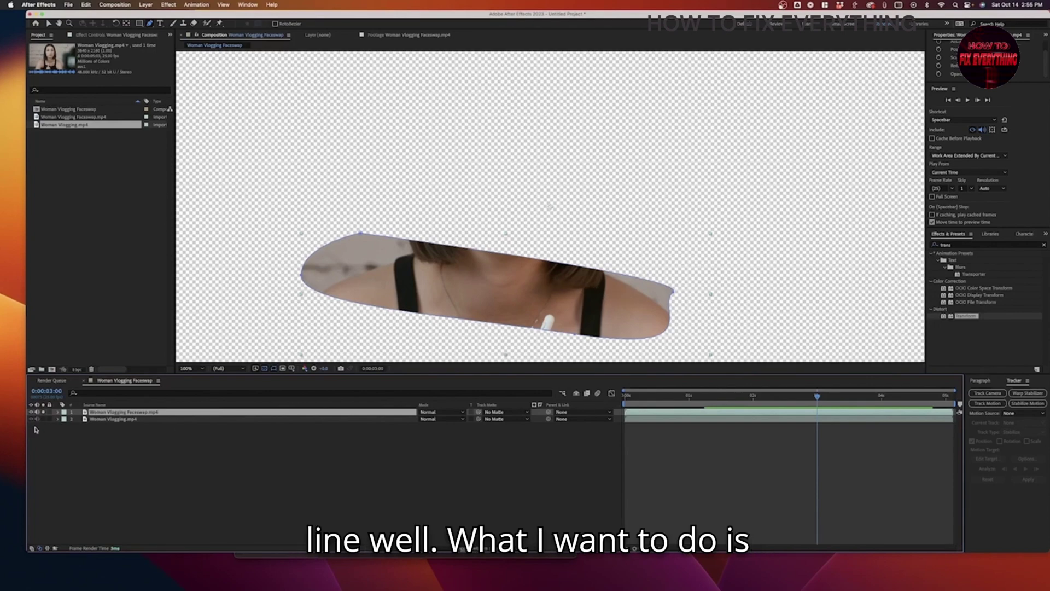
{"action": "left_click", "coordinate": [58, 412]}
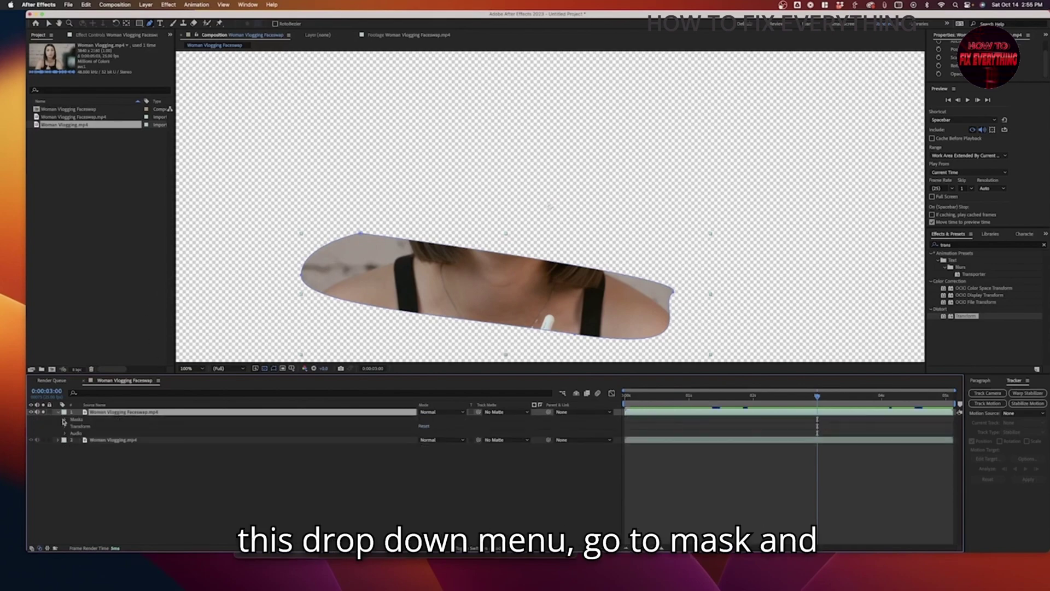
Switch Mask 1 from Add to Subtract and set a Mask Path keyframe at 0:00:03:00
{"action": "left_click", "coordinate": [64, 419]}
{"action": "left_click", "coordinate": [438, 426]}
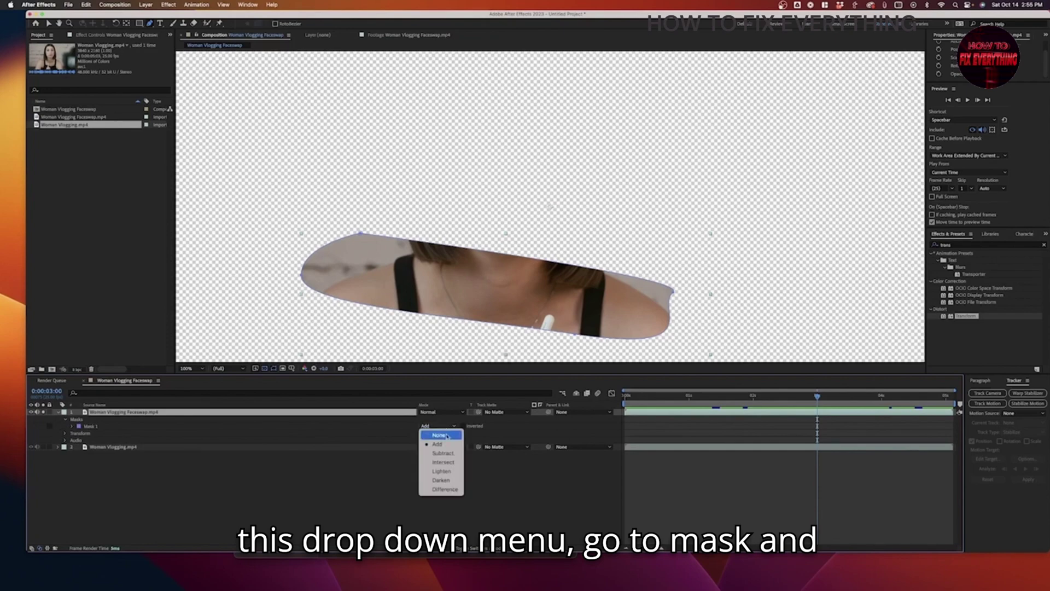
{"action": "left_click", "coordinate": [444, 455]}
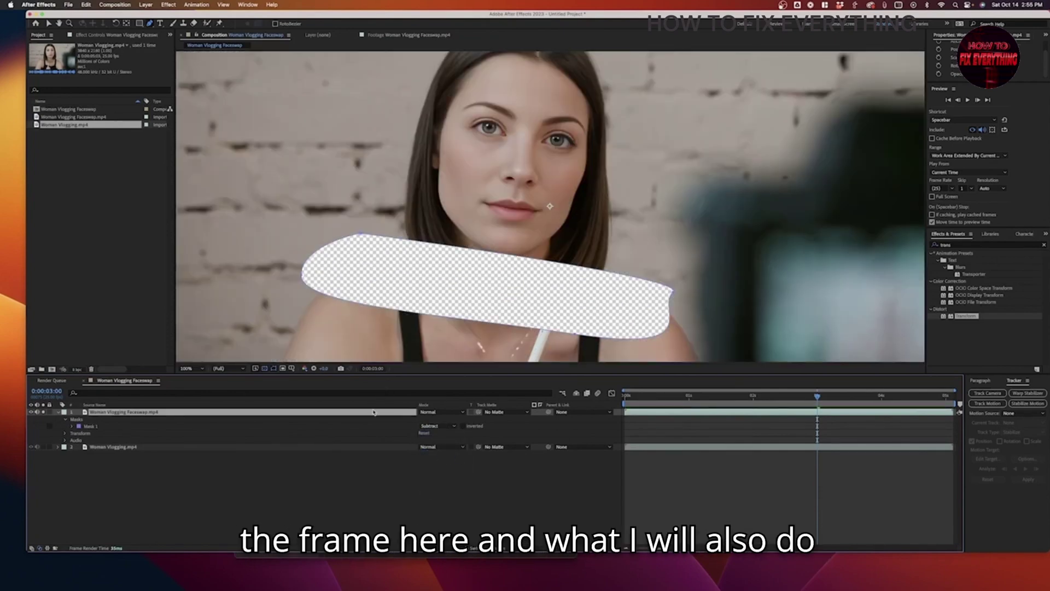
{"action": "left_click", "coordinate": [72, 427]}
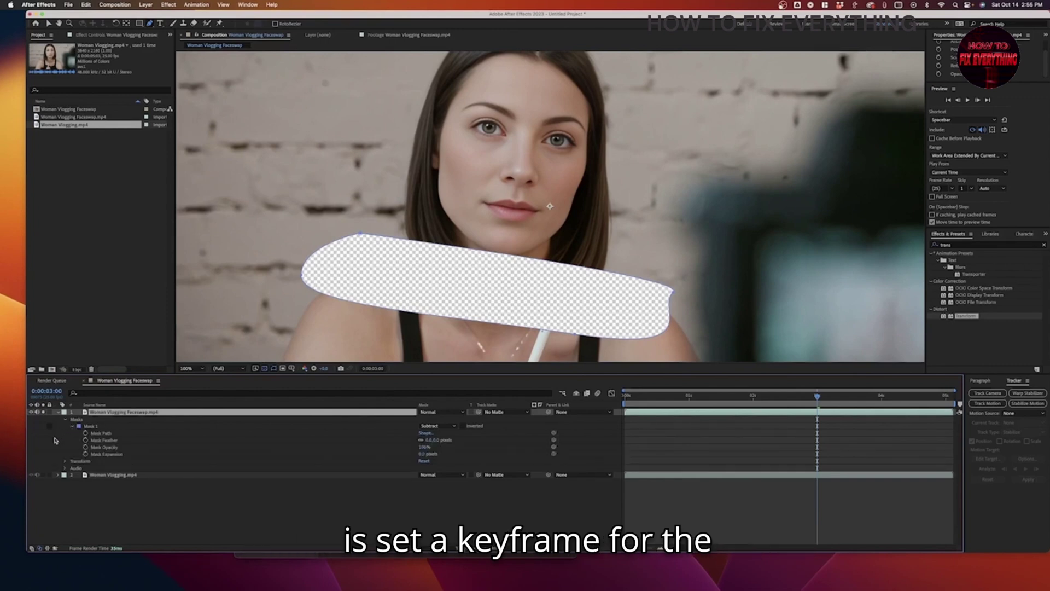
{"action": "left_click", "coordinate": [86, 432]}
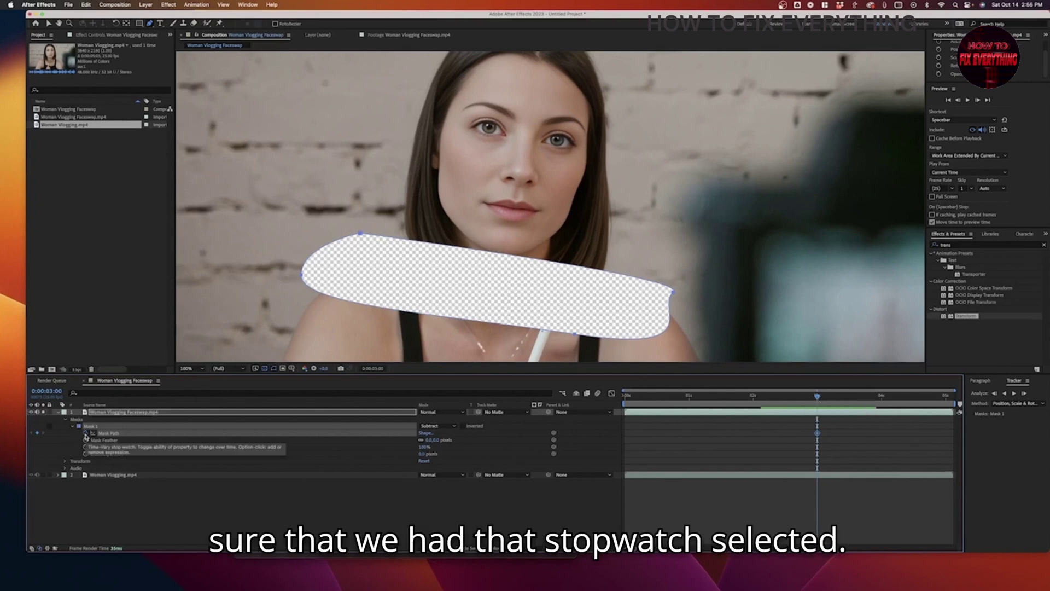
Recenter the view on the woman, go to an earlier frame and check the mask's hole over the neck
{"action": "left_click", "coordinate": [43, 412]}
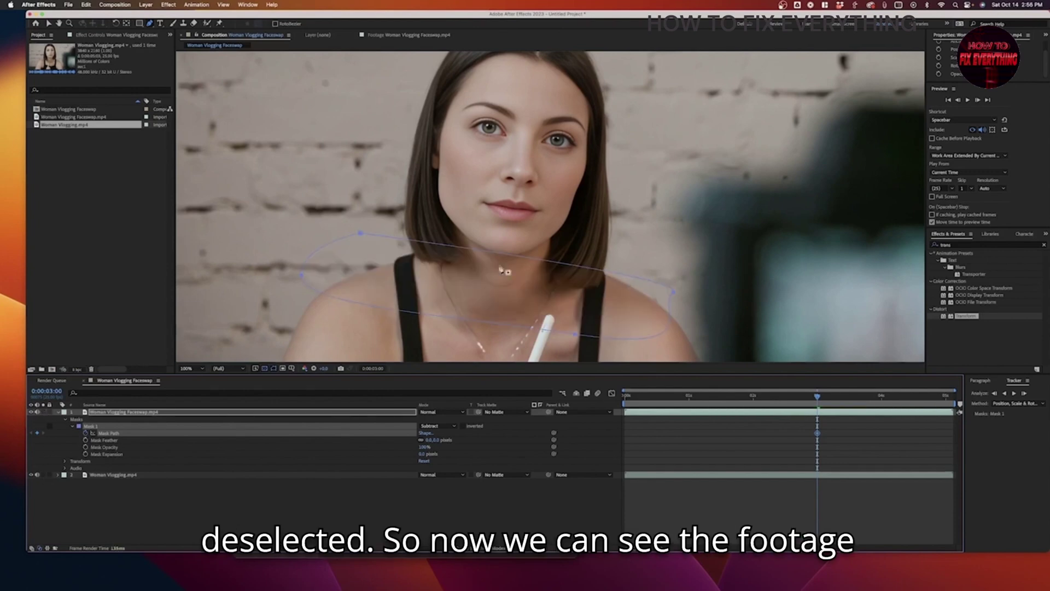
{"action": "scroll", "coordinate": [484, 273], "scroll_direction": "up", "scroll_amount": 4}
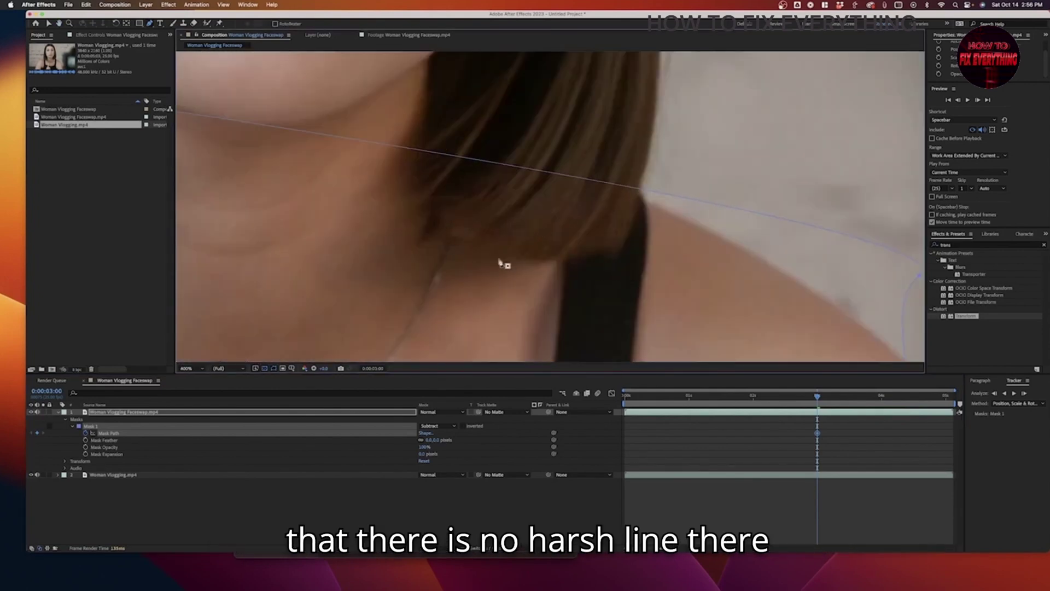
{"action": "scroll", "coordinate": [680, 284], "scroll_direction": "down", "scroll_amount": 4}
{"action": "left_click_drag", "start_coordinate": [585, 159], "coordinate": [596, 244]}
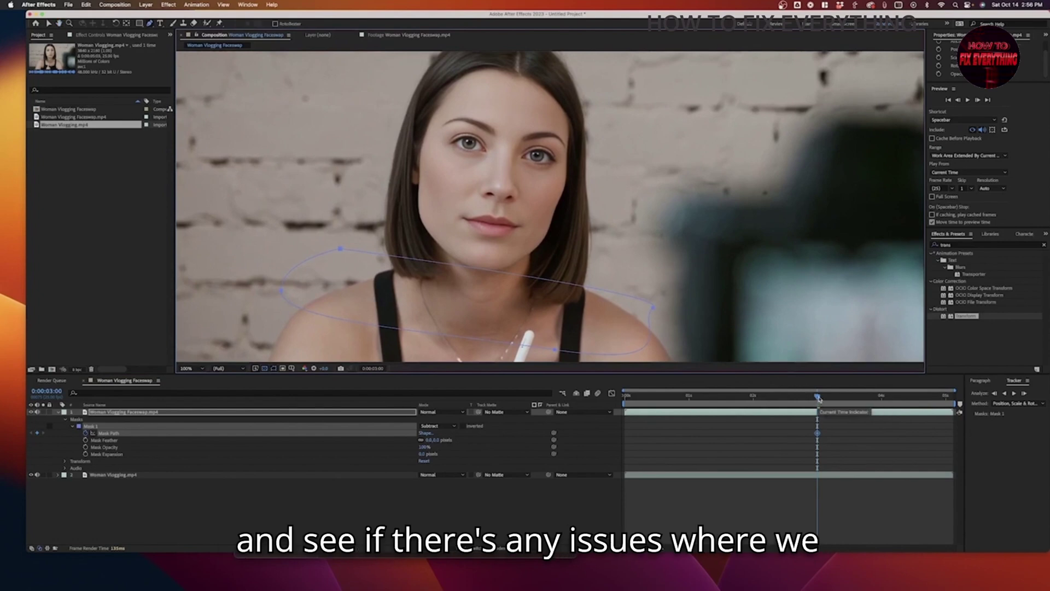
{"action": "left_click_drag", "start_coordinate": [818, 400], "coordinate": [687, 397]}
{"action": "scroll", "coordinate": [629, 229], "scroll_direction": "down", "scroll_amount": 3}
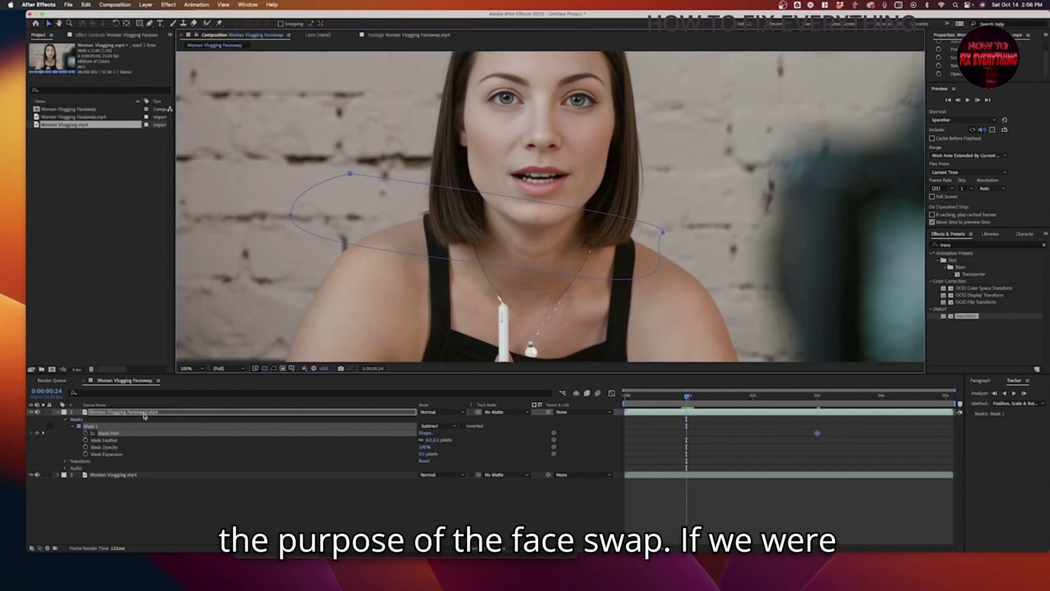
{"action": "left_click", "coordinate": [43, 413]}
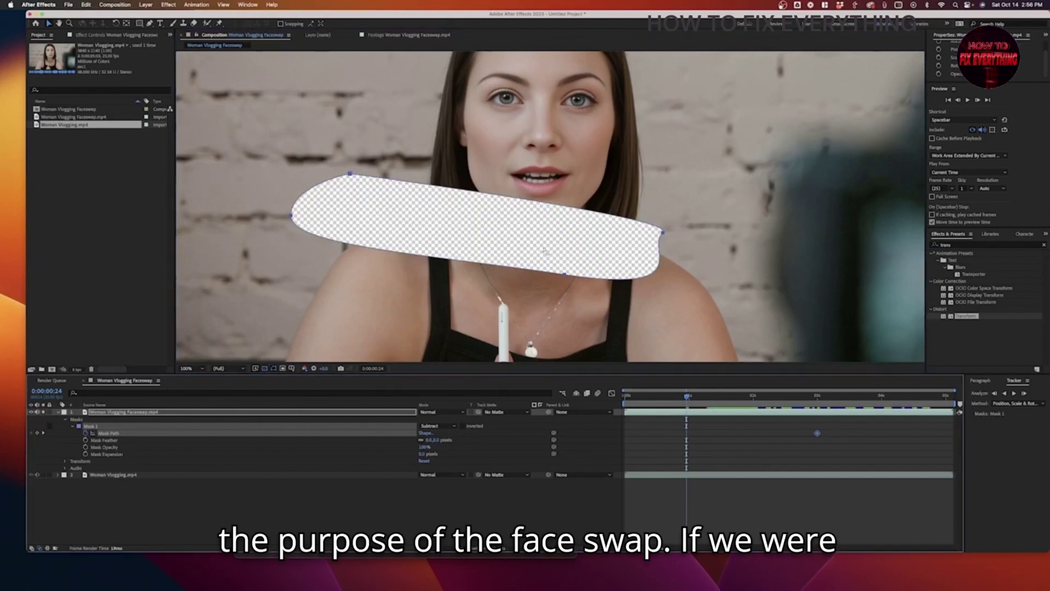
{"action": "left_click", "coordinate": [45, 412]}
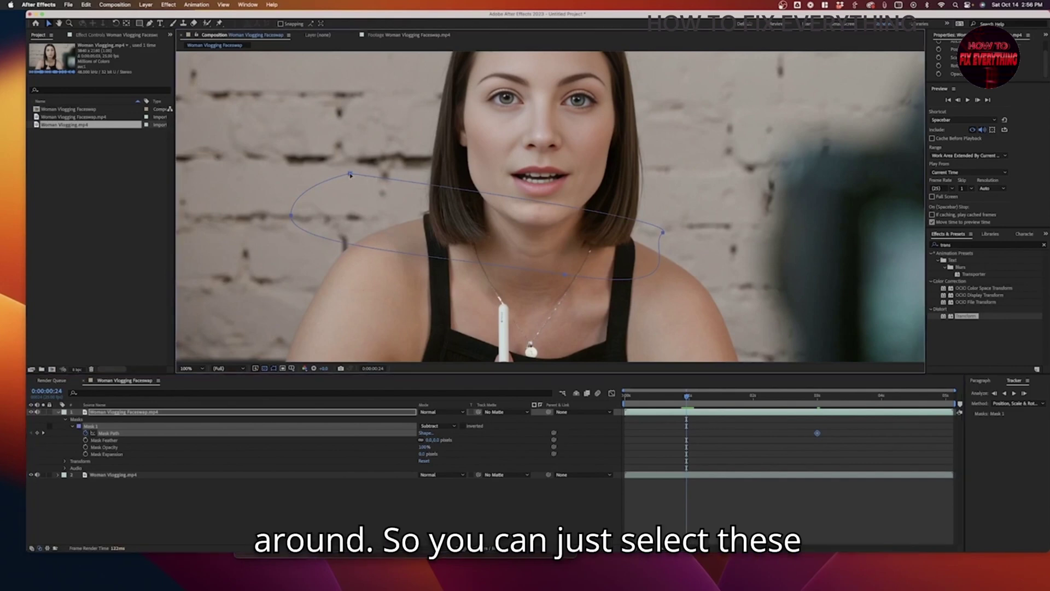
Shift the mask down and reshape its right point and left curve across early frames
{"action": "left_click_drag", "start_coordinate": [351, 174], "coordinate": [414, 219]}
{"action": "mouse_move", "coordinate": [769, 255]}
{"action": "left_mouse_down"}
{"action": "mouse_move", "coordinate": [712, 301]}
{"action": "mouse_move", "coordinate": [732, 242]}
{"action": "mouse_move", "coordinate": [728, 231]}
{"action": "mouse_move", "coordinate": [698, 237]}
{"action": "mouse_move", "coordinate": [684, 206]}
{"action": "mouse_move", "coordinate": [557, 270]}
{"action": "mouse_move", "coordinate": [485, 242]}
{"action": "left_mouse_up"}
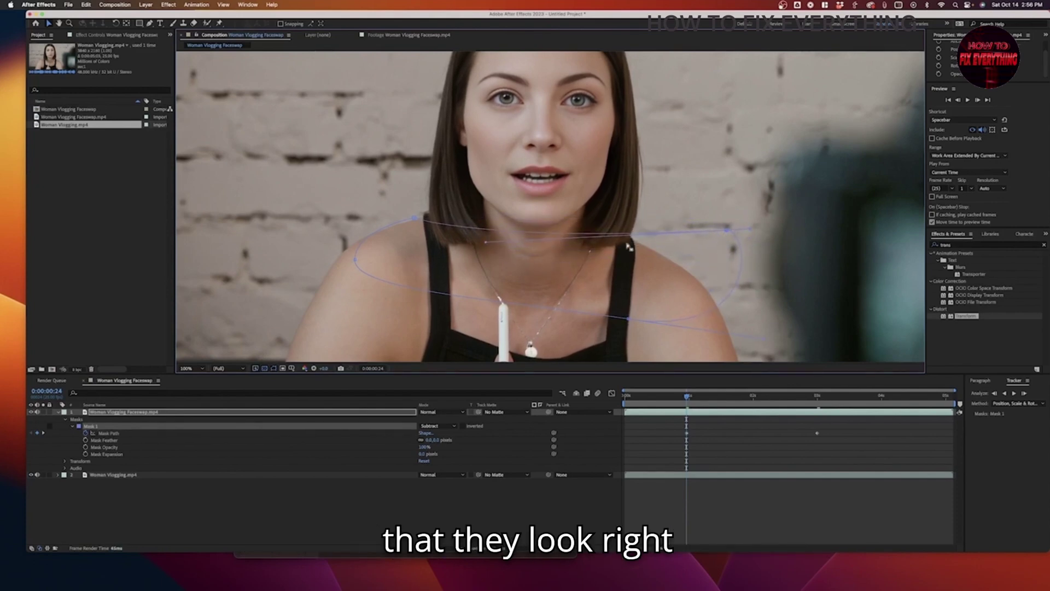
{"action": "left_click_drag", "start_coordinate": [703, 398], "coordinate": [743, 400]}
{"action": "left_click_drag", "start_coordinate": [707, 235], "coordinate": [520, 247]}
{"action": "left_click_drag", "start_coordinate": [743, 397], "coordinate": [701, 398]}
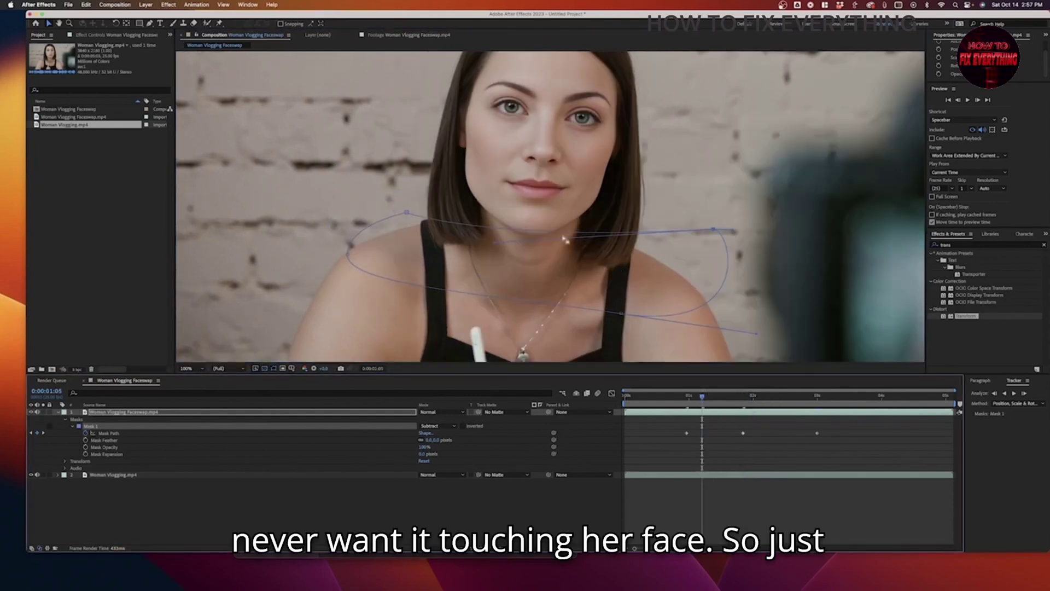
{"action": "left_click_drag", "start_coordinate": [494, 244], "coordinate": [483, 261]}
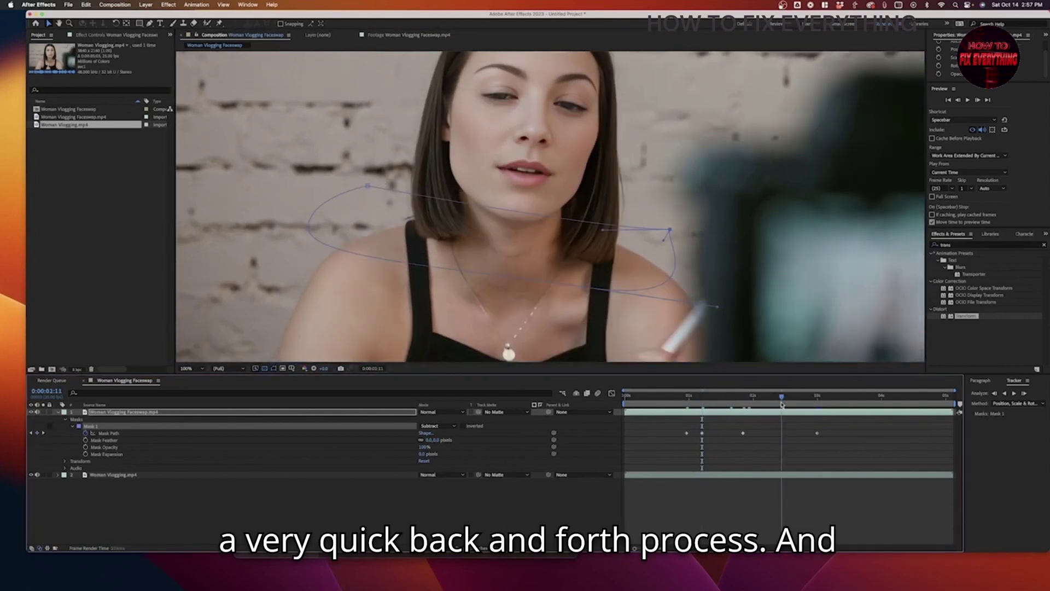
Curve the mask clear of the neck near 2 seconds, then reshape its top edge at the first frame
{"action": "left_click", "coordinate": [782, 396]}
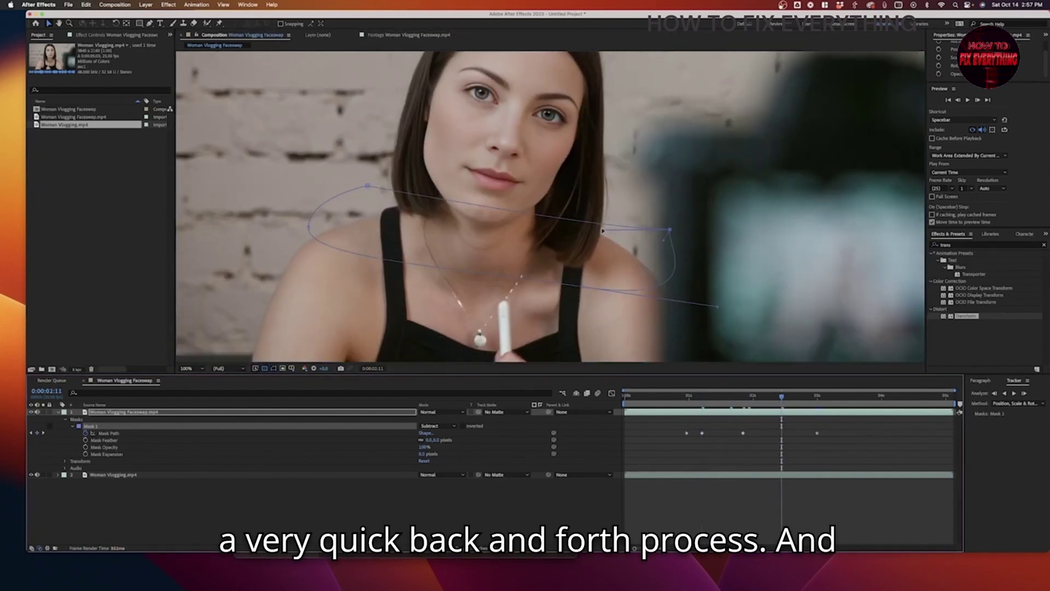
{"action": "left_click_drag", "start_coordinate": [603, 230], "coordinate": [413, 251]}
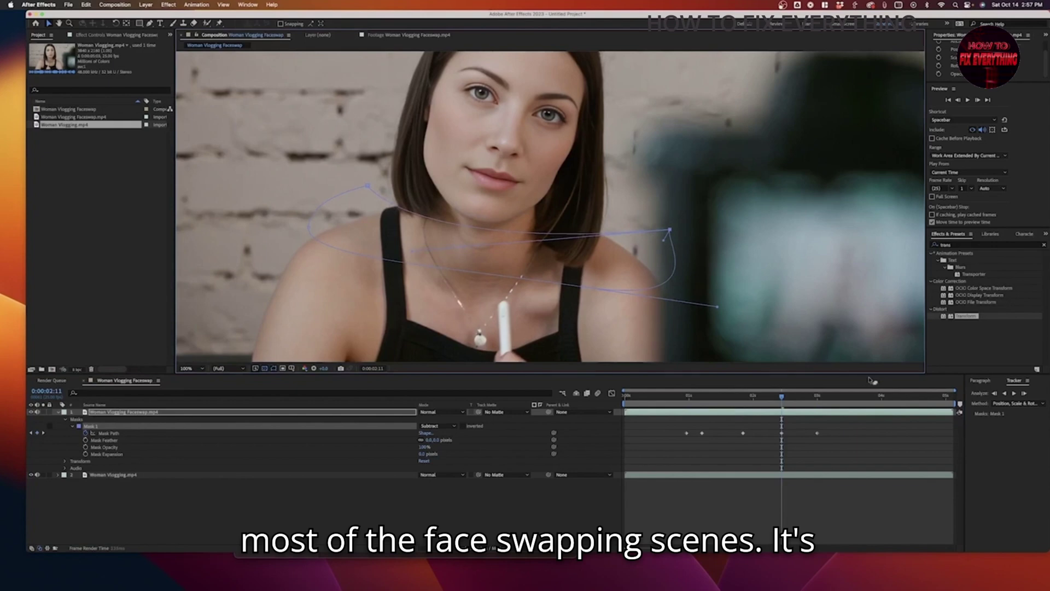
{"action": "left_click", "coordinate": [682, 396]}
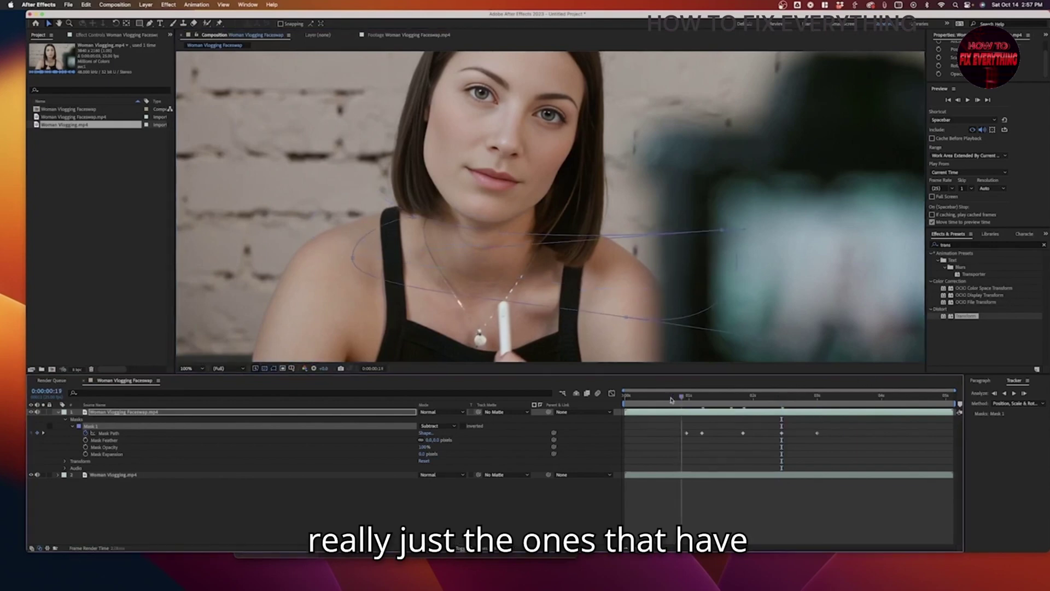
{"action": "left_click_drag", "start_coordinate": [671, 400], "coordinate": [621, 400]}
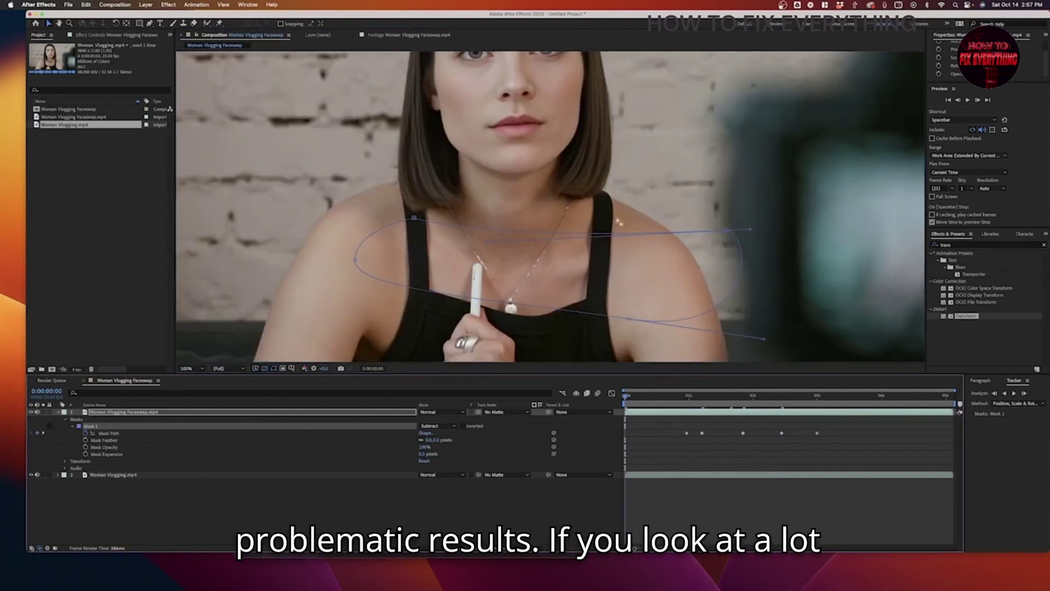
{"action": "left_click_drag", "start_coordinate": [749, 229], "coordinate": [696, 168]}
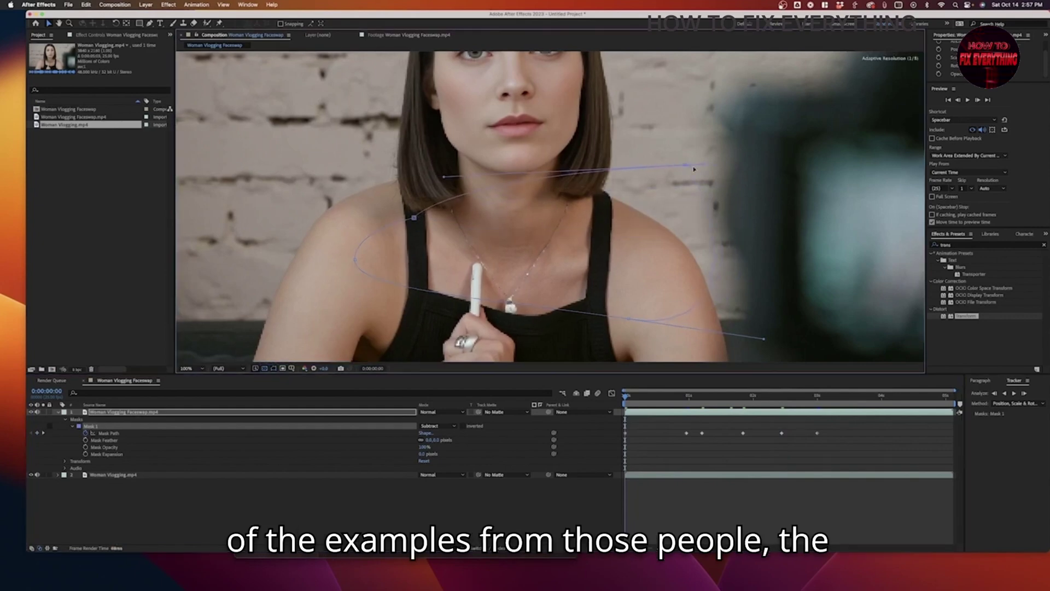
{"action": "left_click_drag", "start_coordinate": [414, 218], "coordinate": [370, 188]}
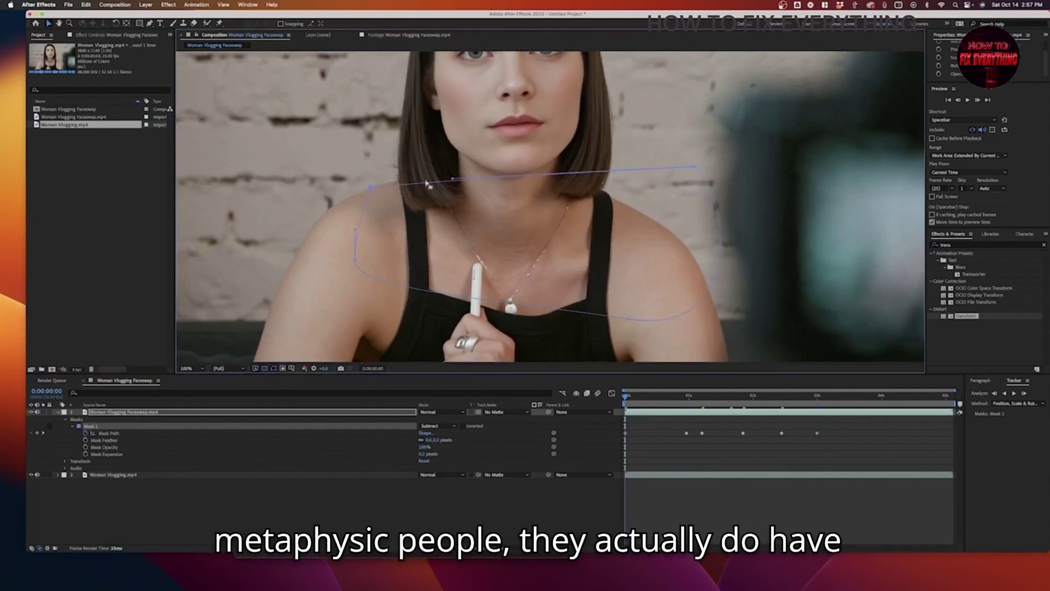
{"action": "left_click_drag", "start_coordinate": [453, 182], "coordinate": [453, 193]}
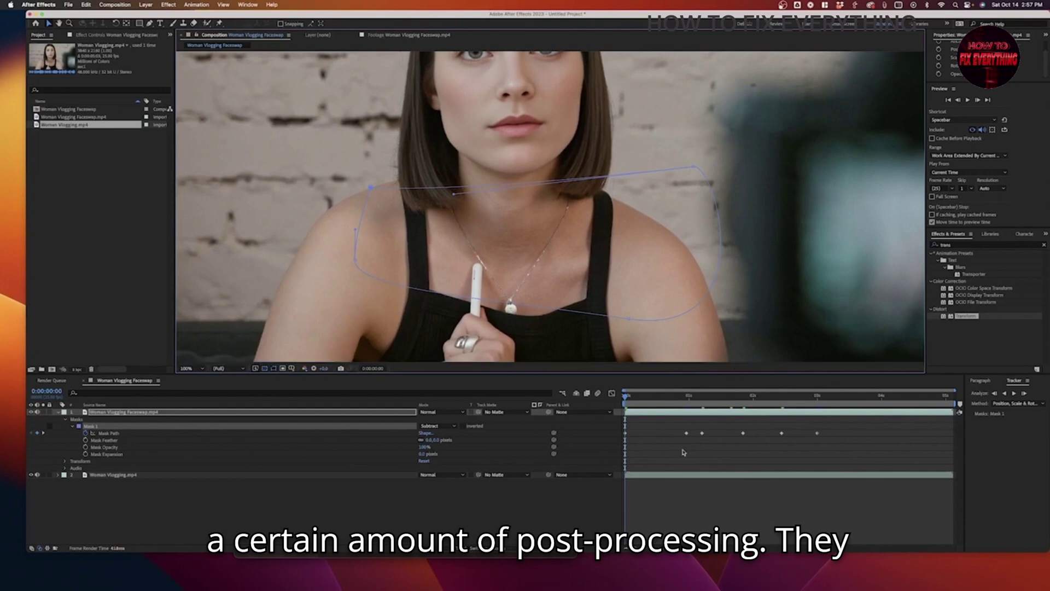
At 0:00:00:11 and a later frame, lift the right point and bend the mask over the seam
{"action": "left_click", "coordinate": [652, 397]}
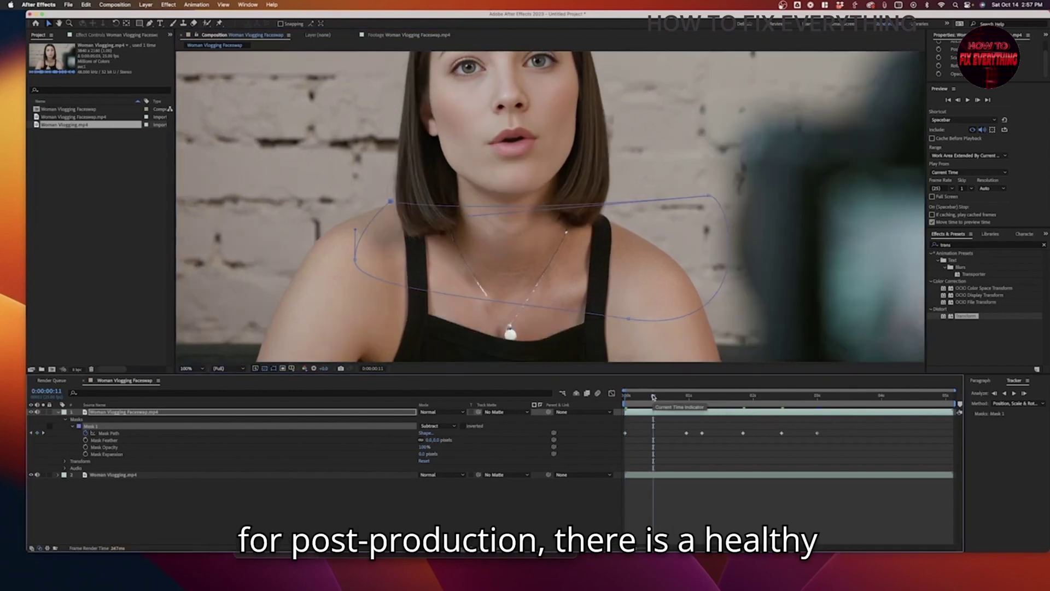
{"action": "left_click_drag", "start_coordinate": [709, 196], "coordinate": [699, 169]}
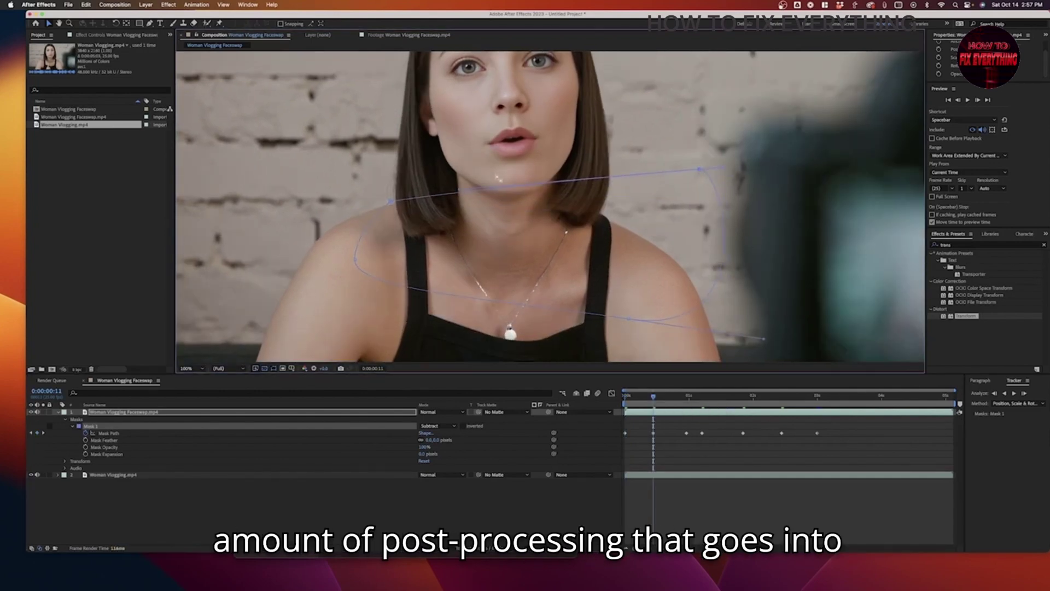
{"action": "left_click_drag", "start_coordinate": [459, 191], "coordinate": [456, 217]}
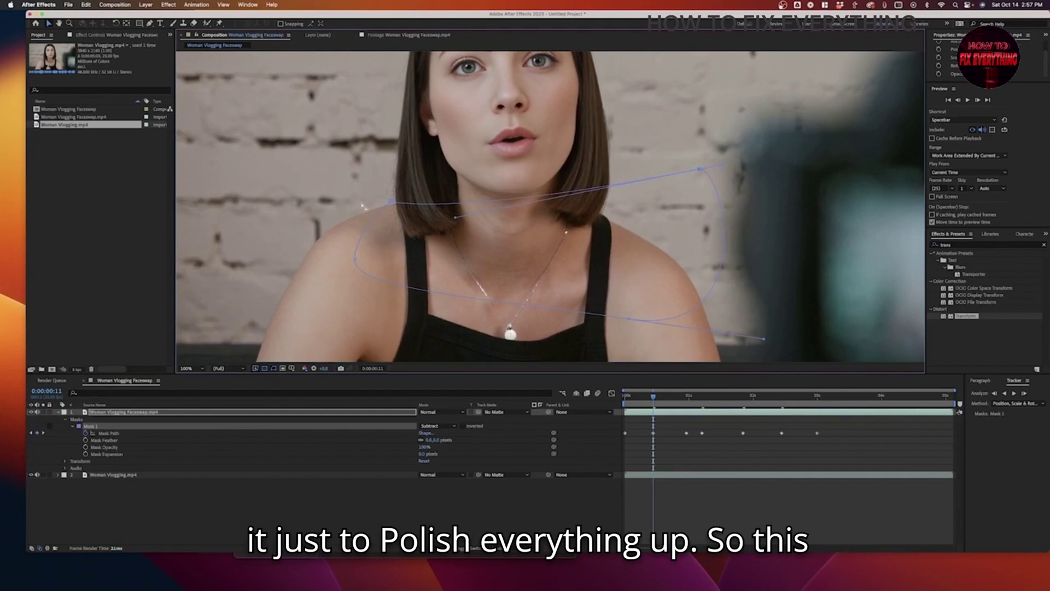
{"action": "left_click_drag", "start_coordinate": [392, 202], "coordinate": [390, 201]}
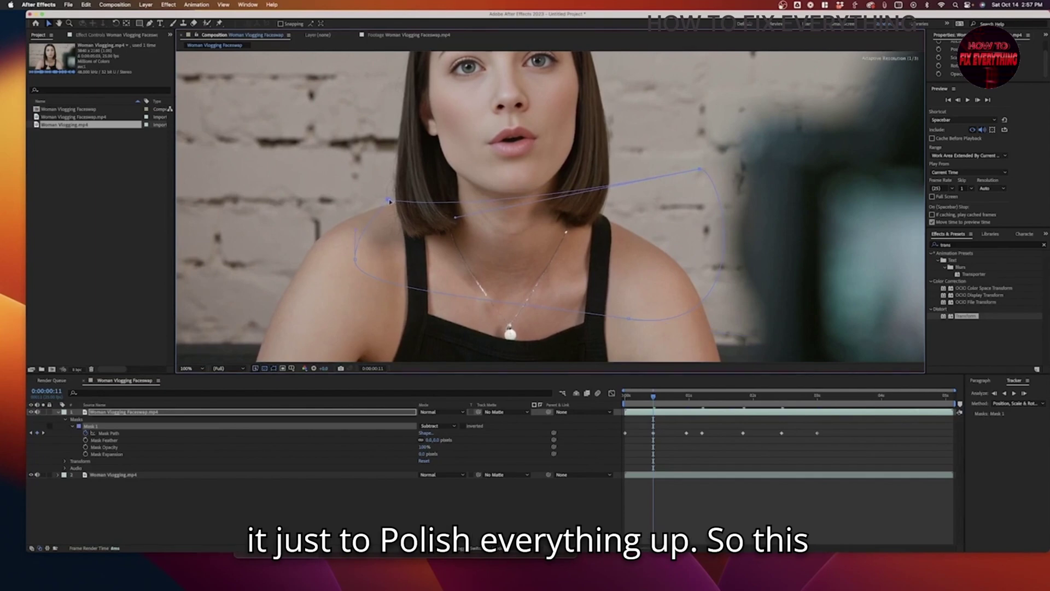
{"action": "left_click", "coordinate": [671, 396]}
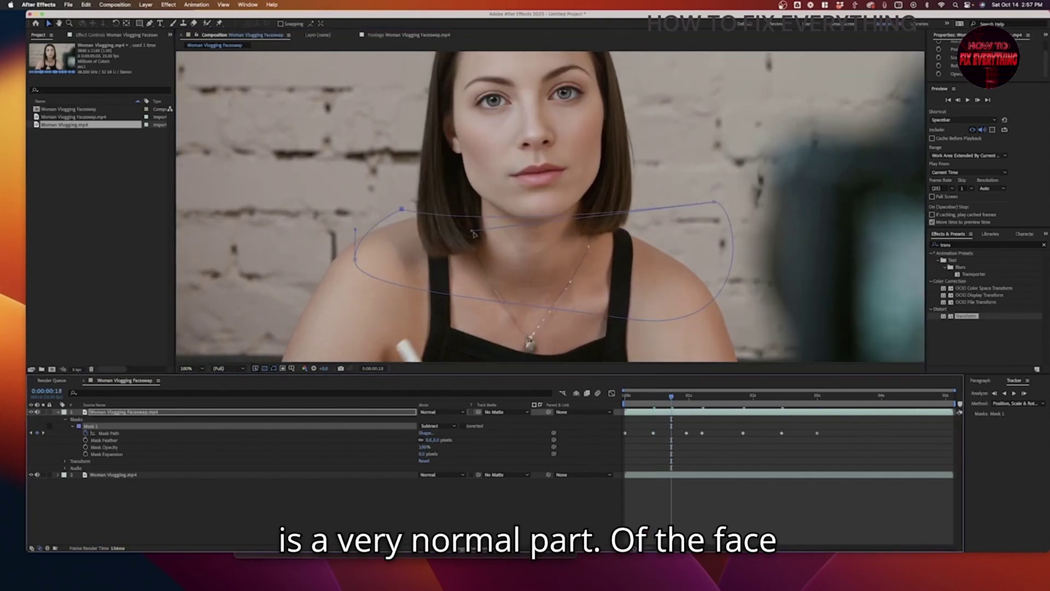
{"action": "left_click_drag", "start_coordinate": [471, 230], "coordinate": [466, 248]}
{"action": "left_click", "coordinate": [638, 396]}
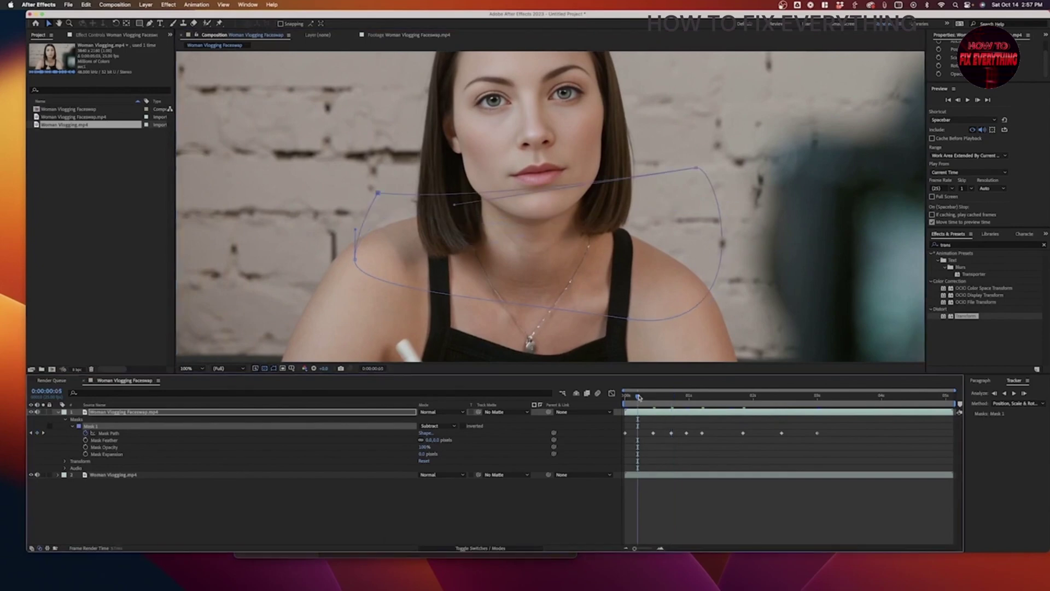
{"action": "left_click_drag", "start_coordinate": [637, 397], "coordinate": [856, 401]}
At 0:00:03:07, raise the mask's right point above the shoulder and stretch its curve rightward
{"action": "left_click", "coordinate": [835, 399]}
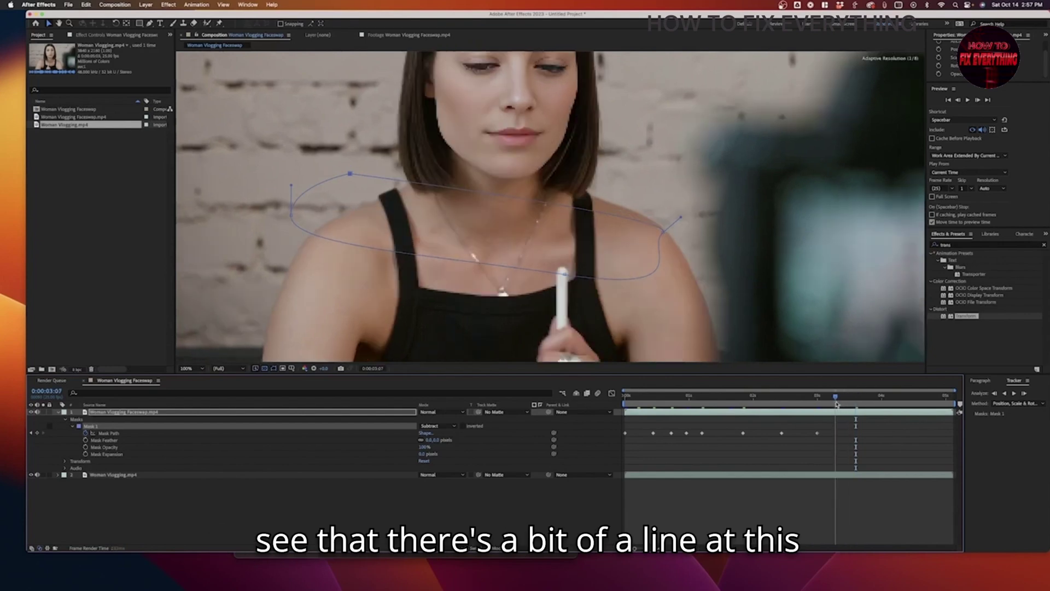
{"action": "left_click_drag", "start_coordinate": [664, 232], "coordinate": [673, 189]}
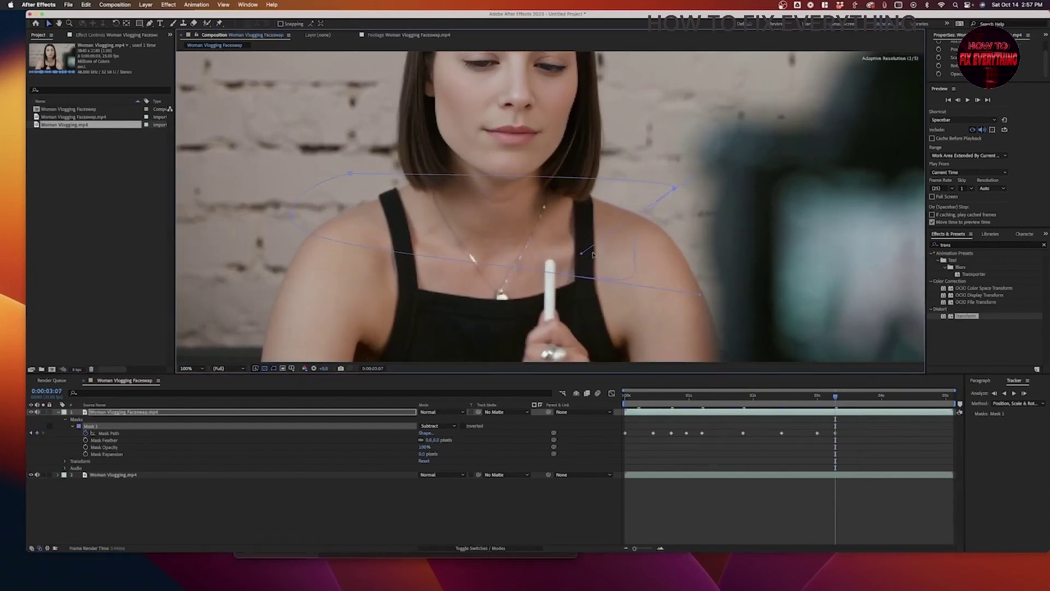
{"action": "left_click_drag", "start_coordinate": [692, 175], "coordinate": [771, 187]}
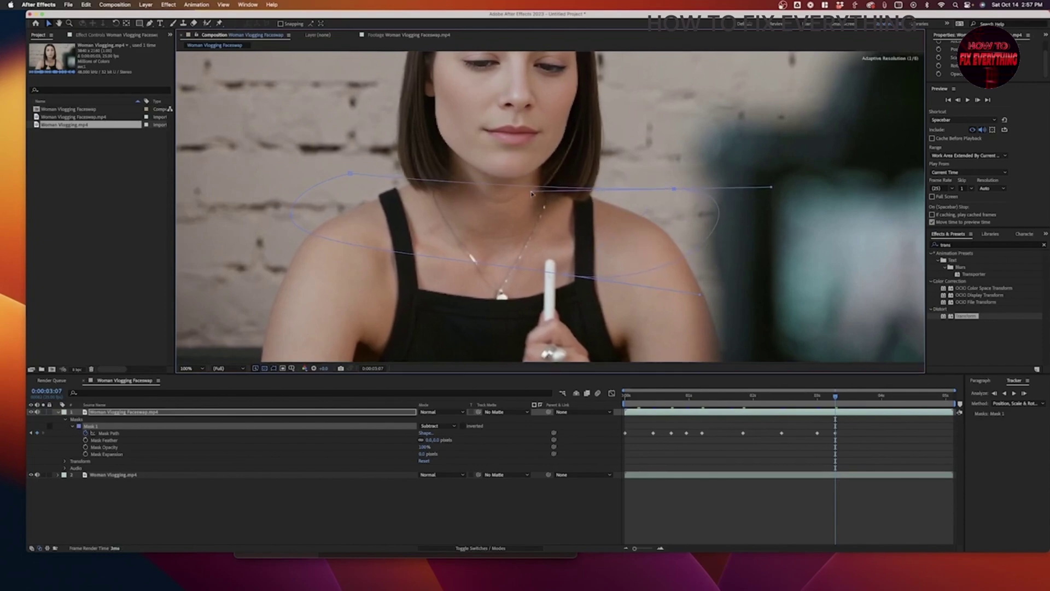
{"action": "left_click_drag", "start_coordinate": [818, 400], "coordinate": [830, 401]}
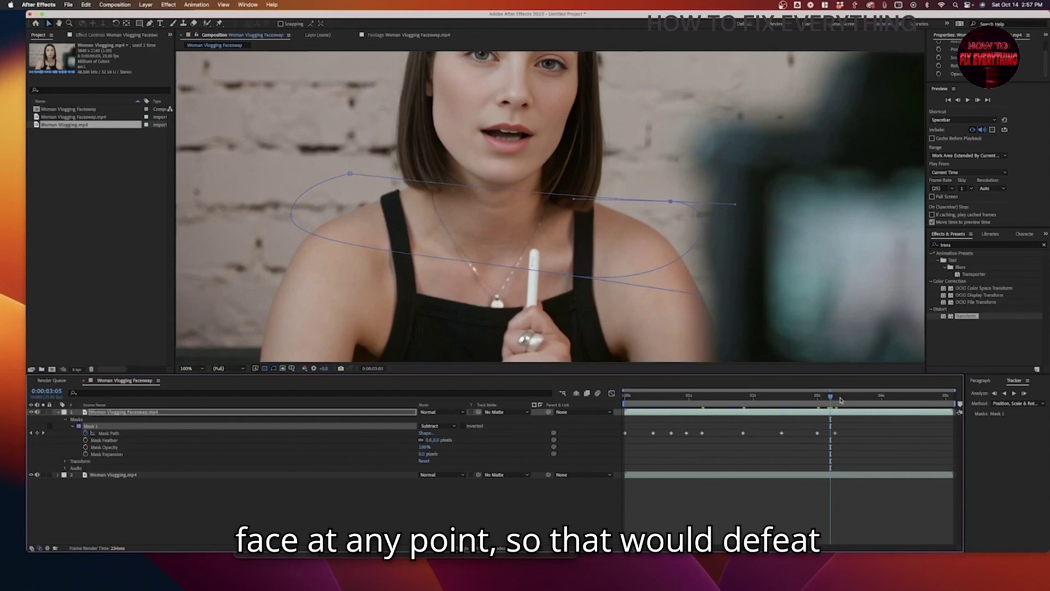
Pull the mask's right side toward the neck at 0:00:04:05 and move a point up at 0:00:04:01
{"action": "left_click", "coordinate": [870, 398]}
{"action": "left_click_drag", "start_coordinate": [869, 398], "coordinate": [911, 399]}
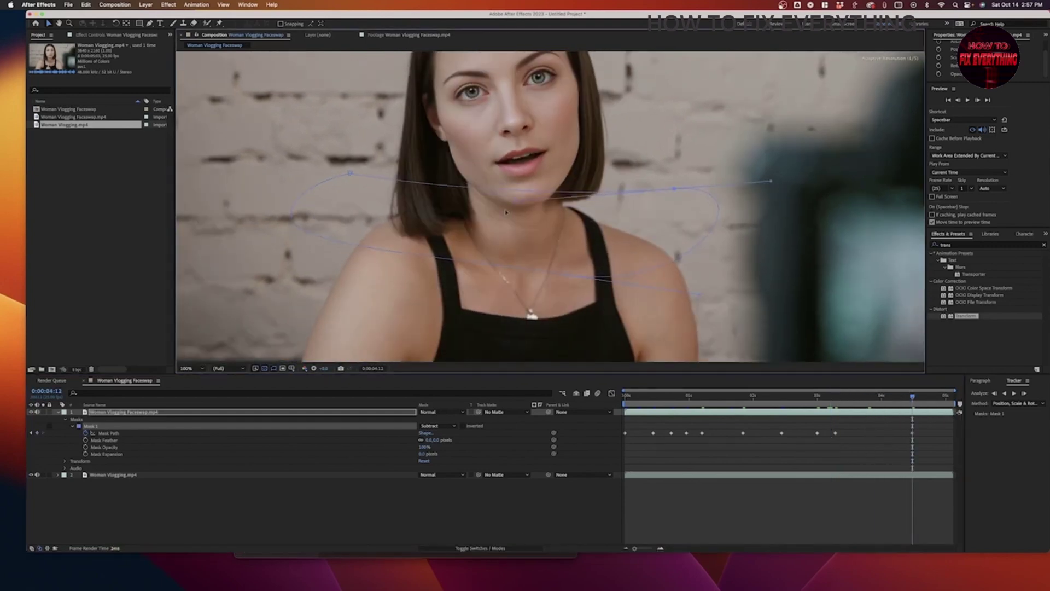
{"action": "left_click", "coordinate": [894, 399]}
{"action": "left_click_drag", "start_coordinate": [674, 191], "coordinate": [442, 232]}
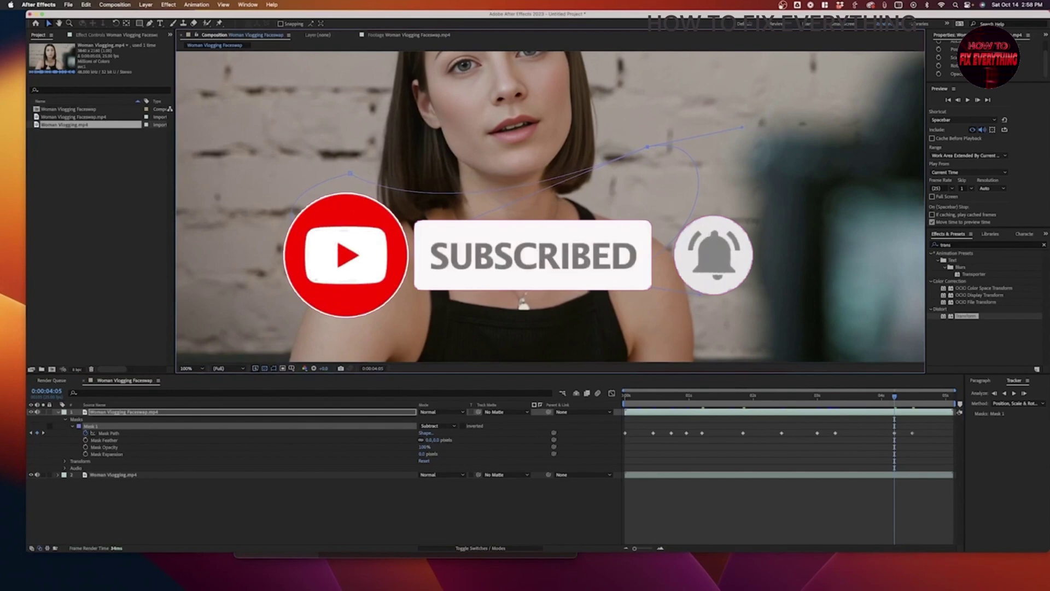
{"action": "left_click", "coordinate": [878, 399]}
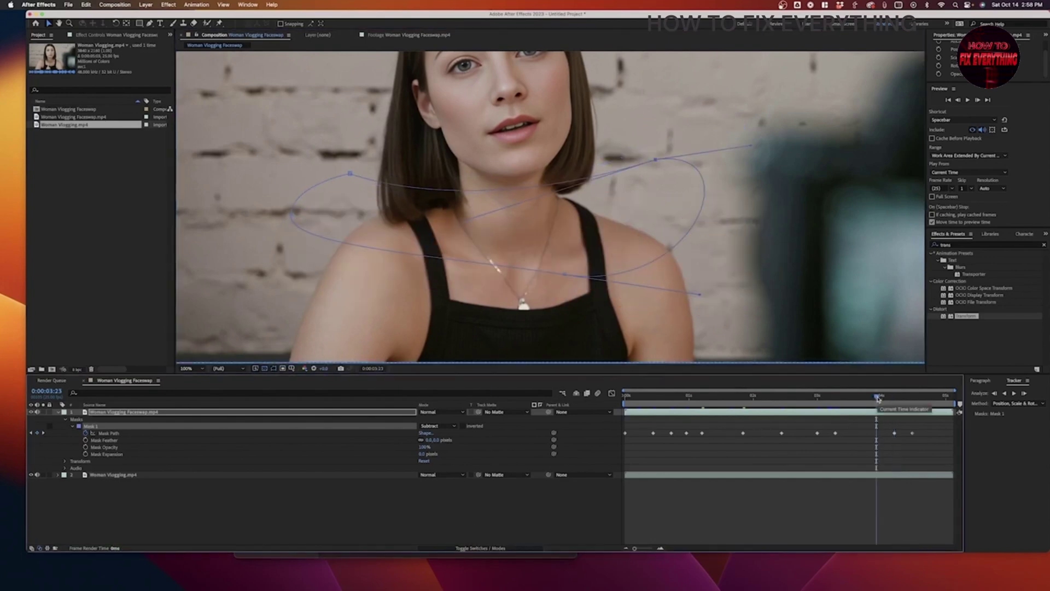
{"action": "left_click", "coordinate": [884, 397]}
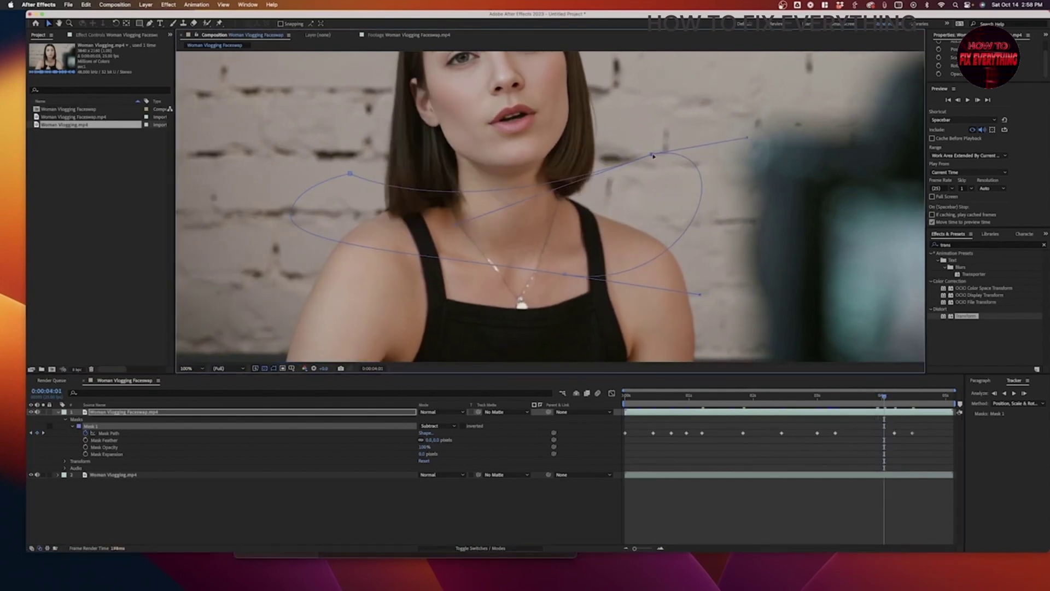
{"action": "left_click_drag", "start_coordinate": [655, 157], "coordinate": [637, 143]}
Bend the mask curve over the seam at 0:00:03:16, 0:00:04:18 and 0:00:04:24, reaching 0:00:05:02
{"action": "left_click", "coordinate": [859, 400]}
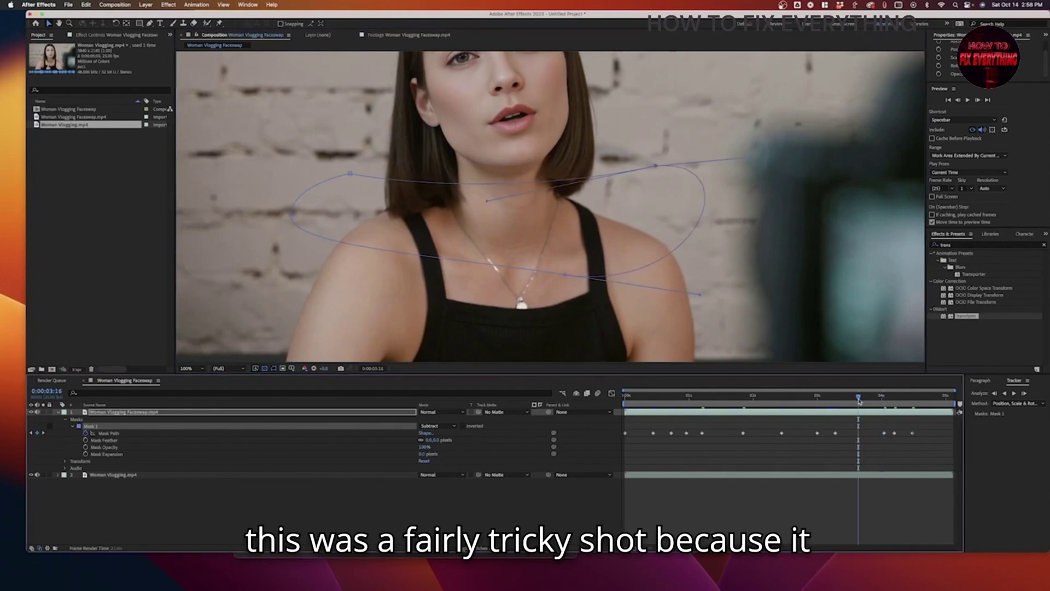
{"action": "left_click_drag", "start_coordinate": [489, 201], "coordinate": [468, 240]}
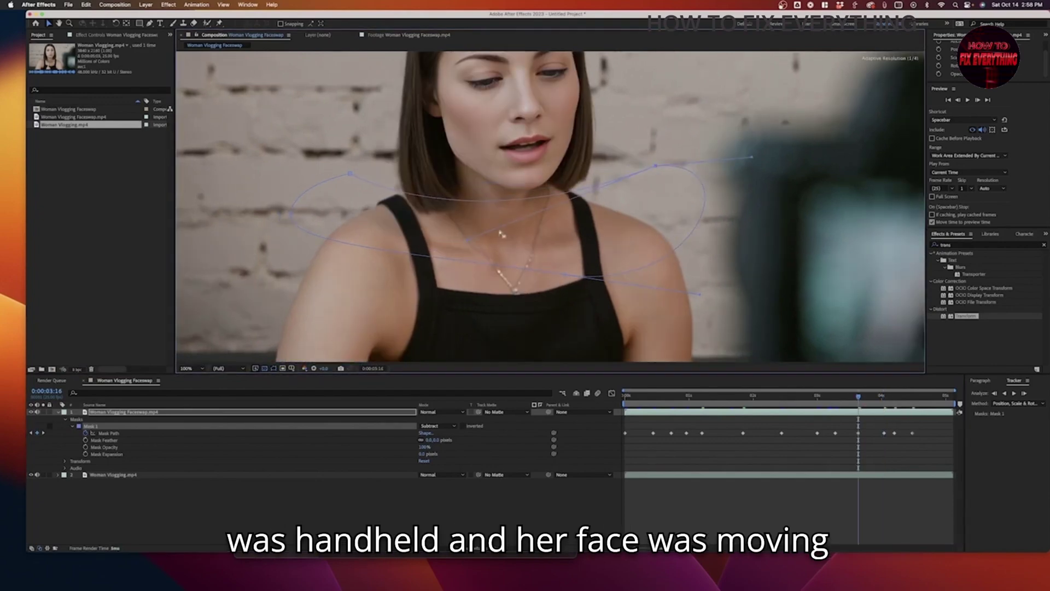
{"action": "left_click", "coordinate": [875, 397]}
{"action": "left_click", "coordinate": [892, 397]}
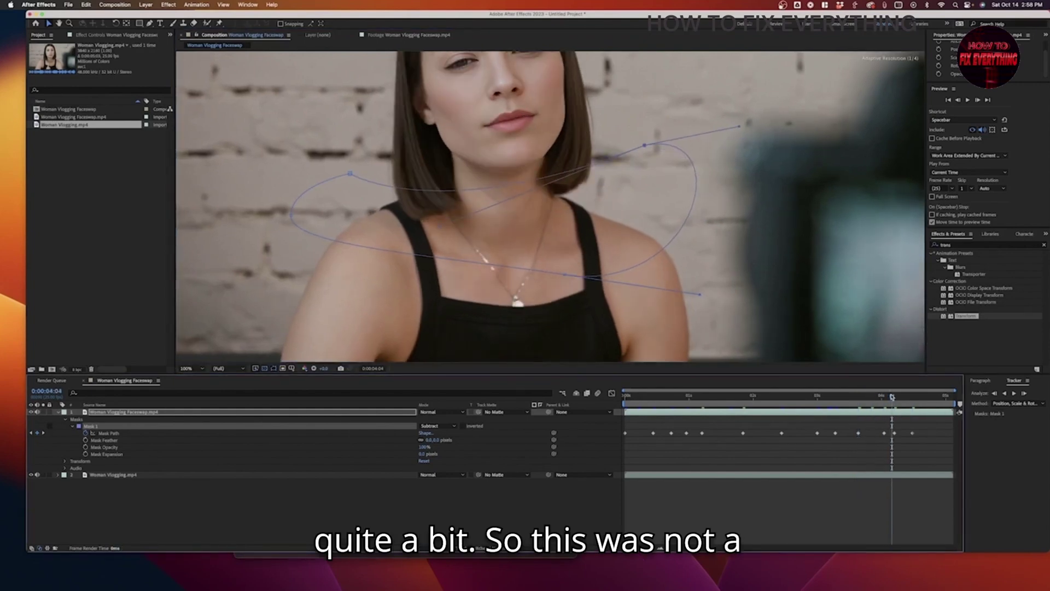
{"action": "left_click", "coordinate": [909, 397]}
{"action": "left_click_drag", "start_coordinate": [907, 397], "coordinate": [928, 398]}
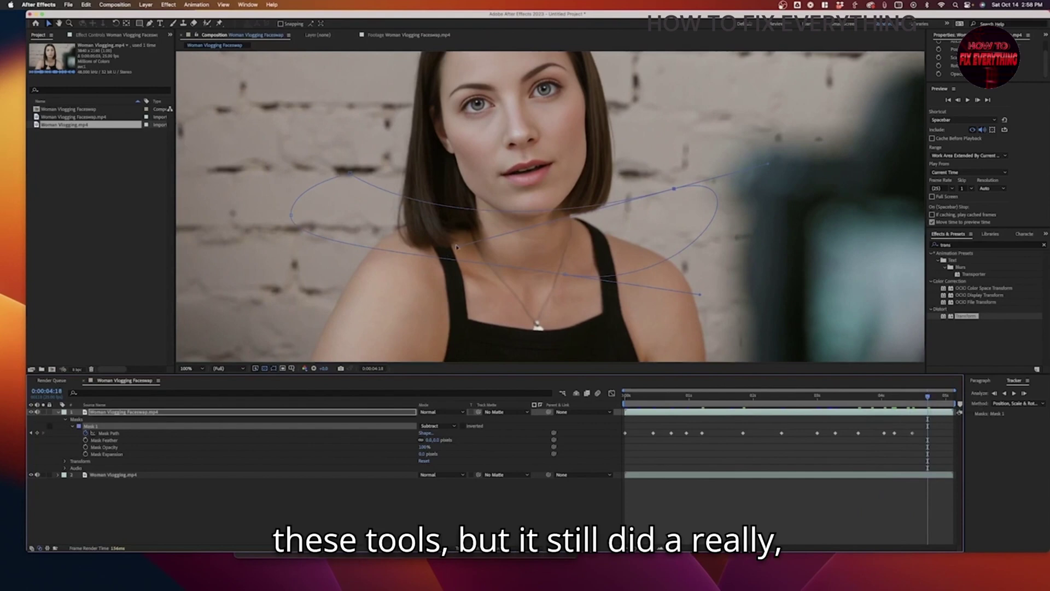
{"action": "left_click_drag", "start_coordinate": [425, 260], "coordinate": [431, 267]}
{"action": "left_click_drag", "start_coordinate": [928, 397], "coordinate": [944, 397]}
{"action": "left_click_drag", "start_coordinate": [430, 265], "coordinate": [431, 287]}
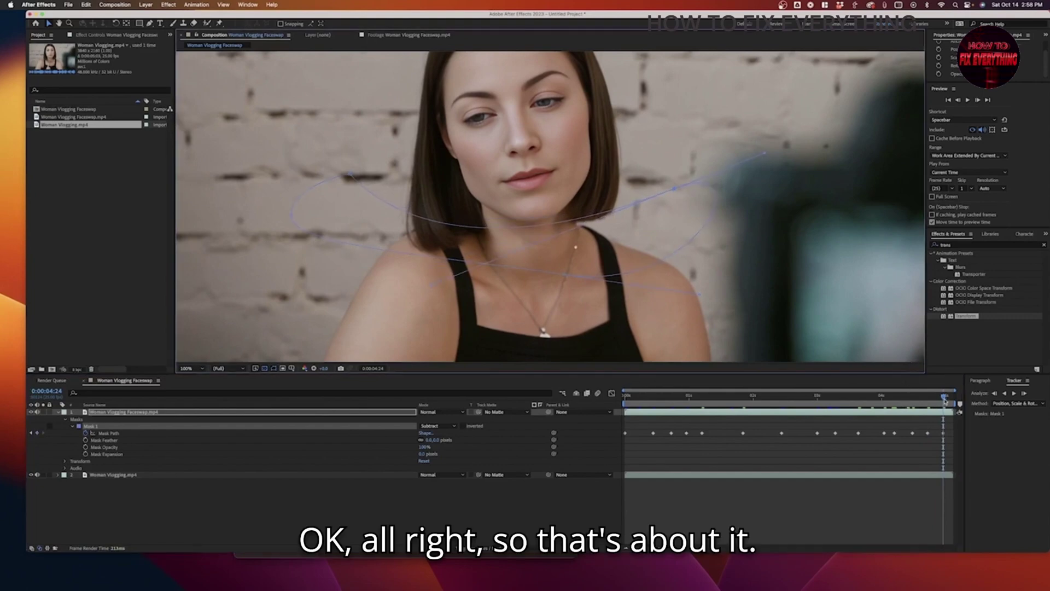
{"action": "left_click_drag", "start_coordinate": [943, 397], "coordinate": [958, 398]}
{"action": "scroll", "coordinate": [662, 229], "scroll_direction": "down", "scroll_amount": 1}
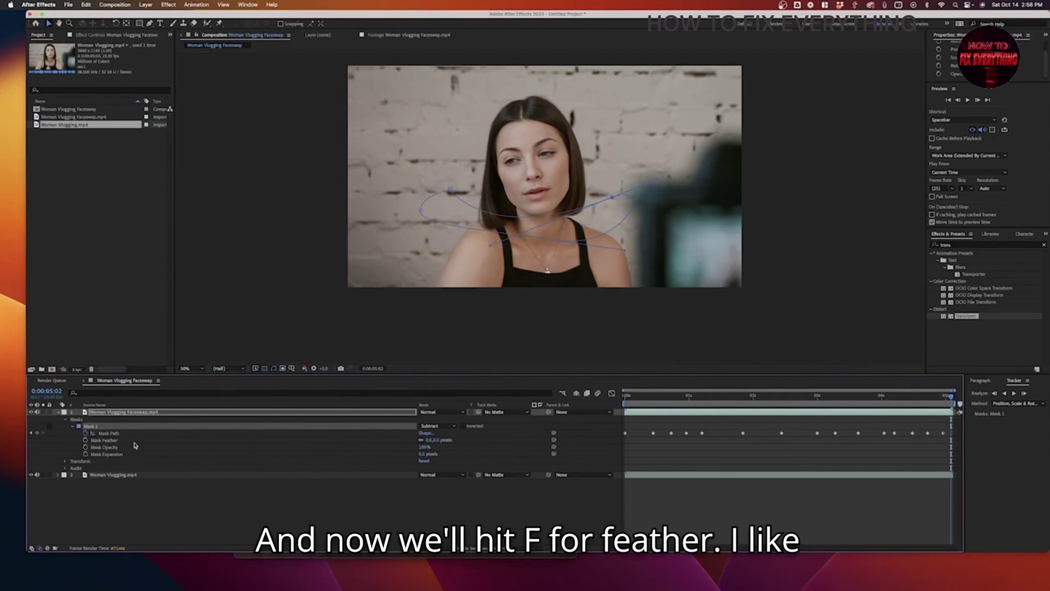
Set Mask 1's feather to 10 pixels, soloing the face-swap layer to compare the soft edge, then unsolo
{"action": "key", "text": "f"}
{"action": "left_click_drag", "start_coordinate": [436, 427], "coordinate": [442, 426]}
{"action": "left_click", "coordinate": [453, 452]}
{"action": "scroll", "coordinate": [563, 234], "scroll_direction": "up", "scroll_amount": 1}
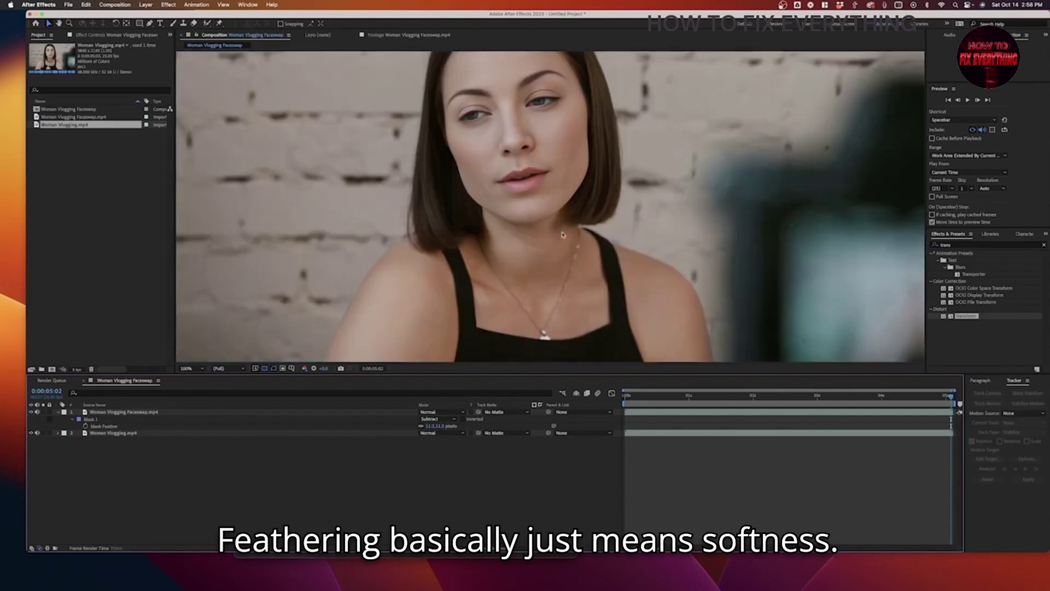
{"action": "left_click", "coordinate": [43, 412]}
{"action": "scroll", "coordinate": [575, 243], "scroll_direction": "up", "scroll_amount": 1}
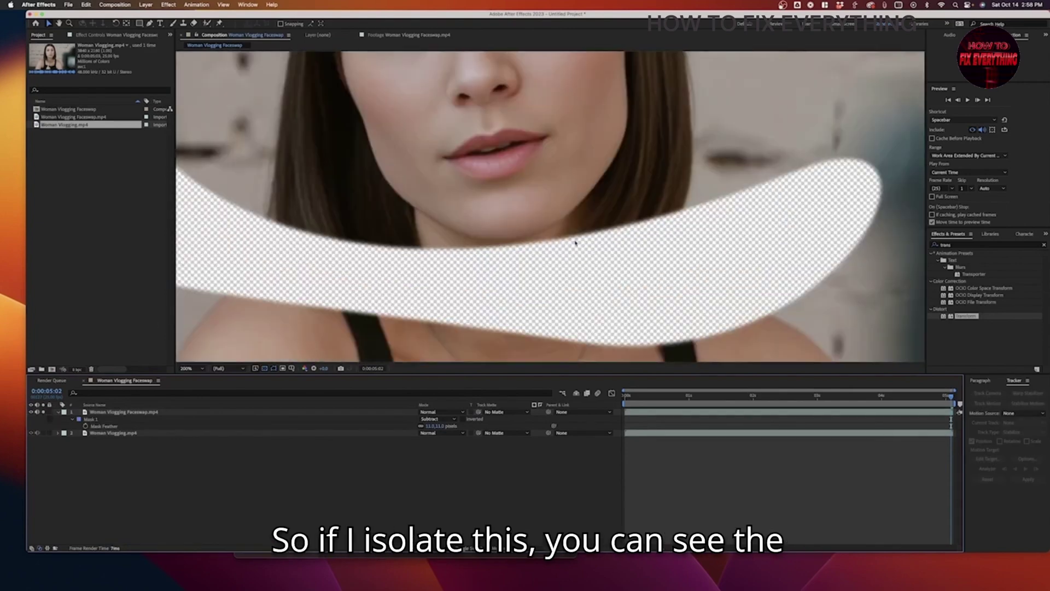
{"action": "mouse_move", "coordinate": [431, 426]}
{"action": "left_mouse_down"}
{"action": "mouse_move", "coordinate": [379, 427]}
{"action": "mouse_move", "coordinate": [448, 427]}
{"action": "left_mouse_up"}
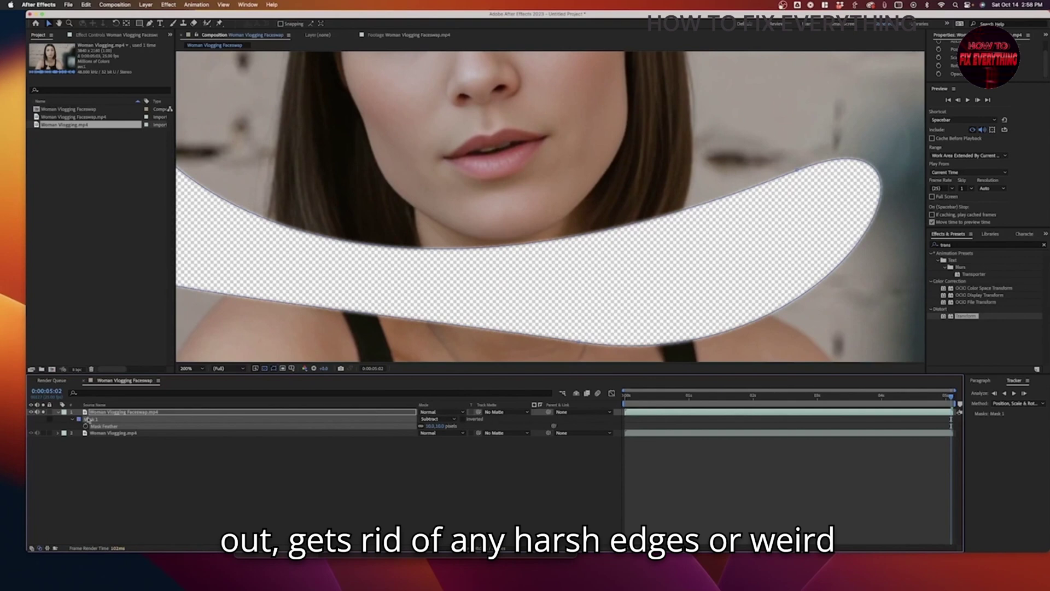
{"action": "left_click", "coordinate": [40, 412]}
{"action": "scroll", "coordinate": [738, 316], "scroll_direction": "down", "scroll_amount": 4}
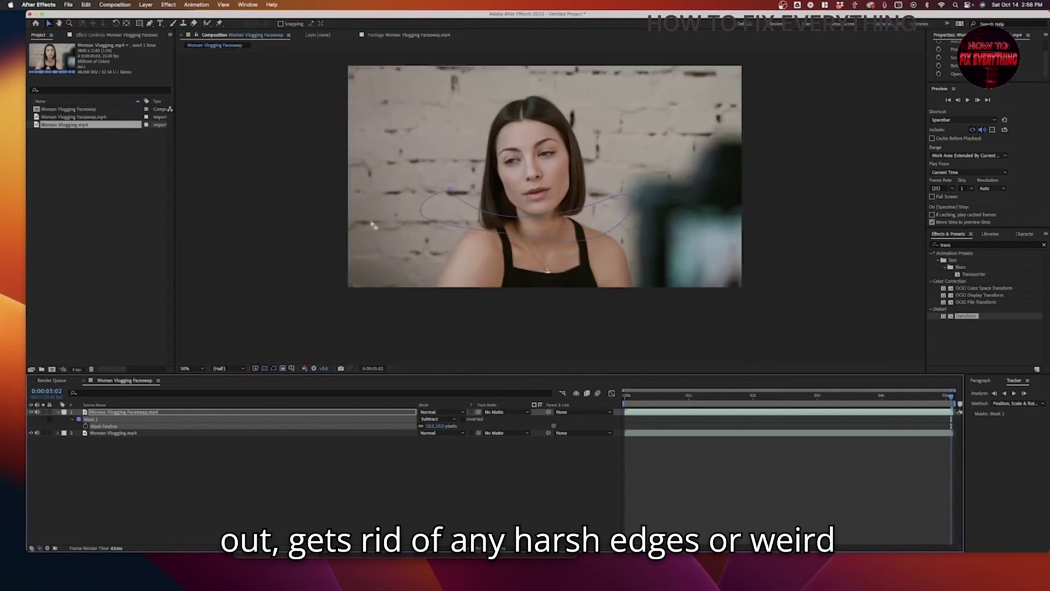
{"action": "left_click", "coordinate": [753, 328]}
Play the clip from the start, stop it, and spot-check the blended neck around 0:00:03:19
{"action": "left_click_drag", "start_coordinate": [666, 398], "coordinate": [525, 407]}
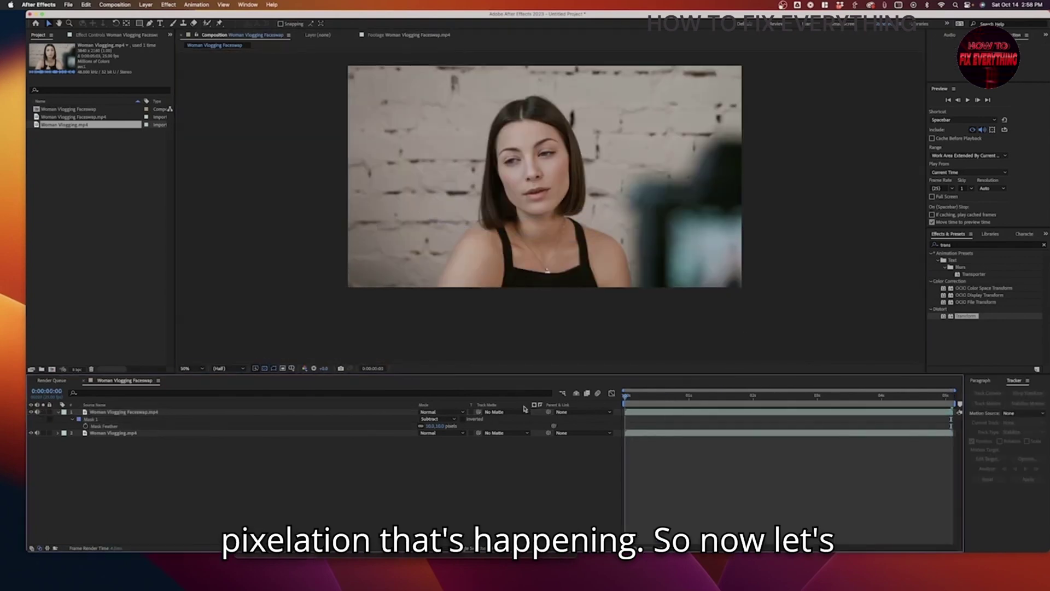
{"action": "scroll", "coordinate": [533, 247], "scroll_direction": "up", "scroll_amount": 2}
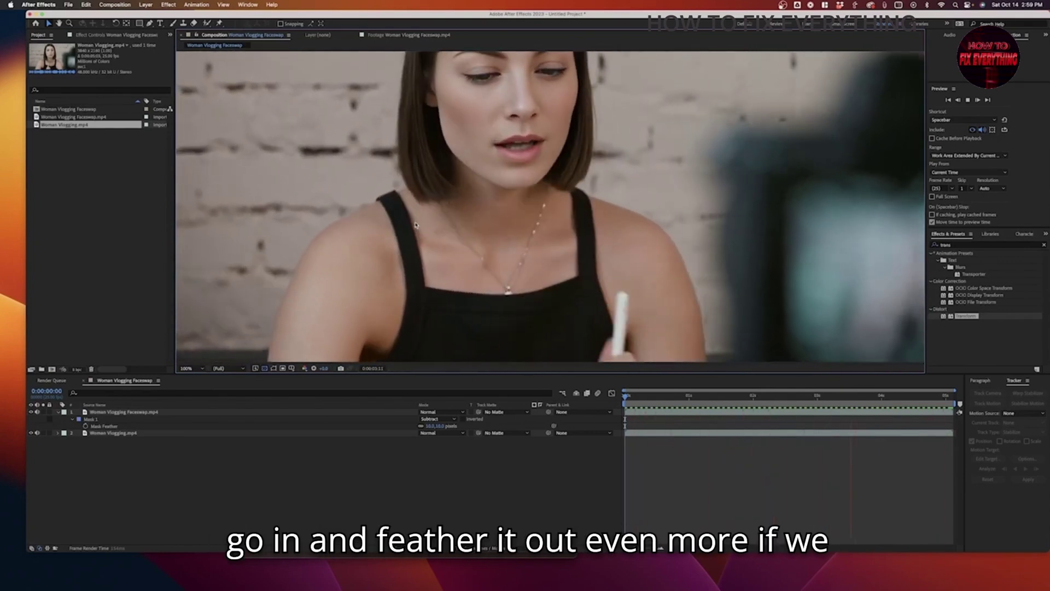
{"action": "key", "text": "space"}
{"action": "scroll", "coordinate": [627, 314], "scroll_direction": "down", "scroll_amount": 2}
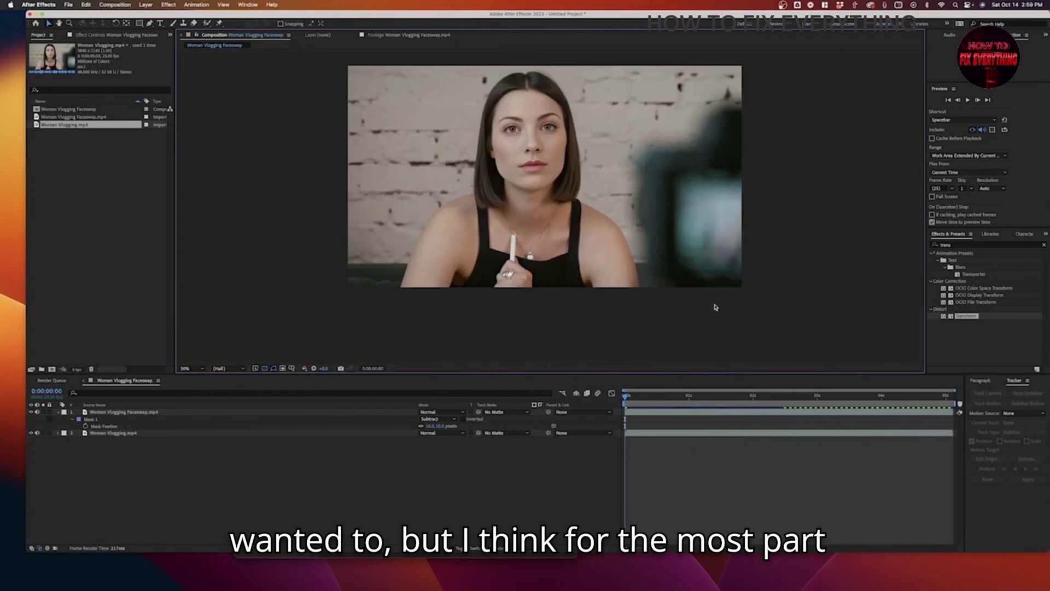
{"action": "left_click_drag", "start_coordinate": [779, 396], "coordinate": [866, 397]}
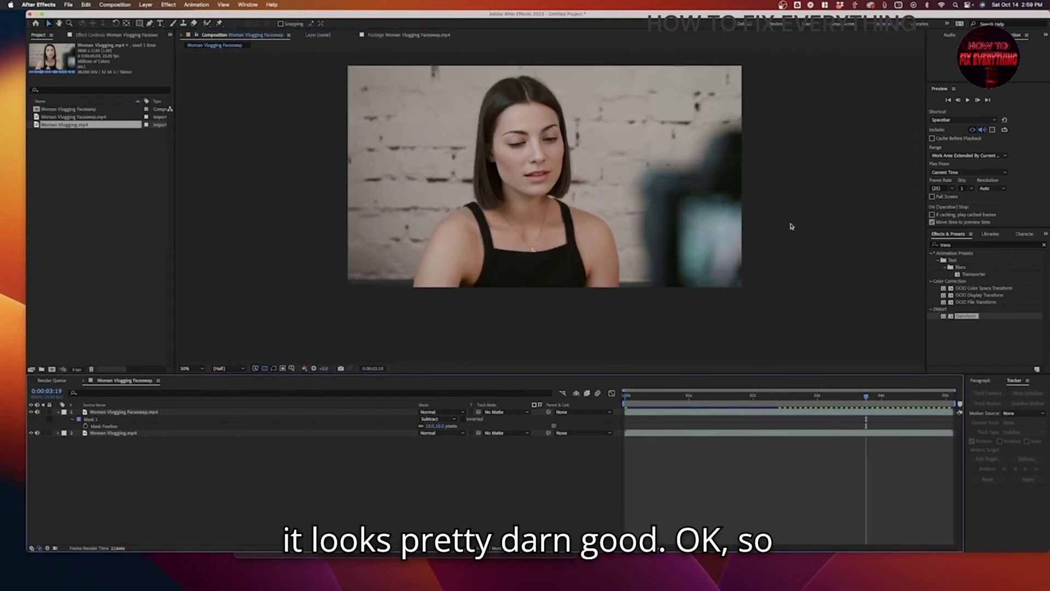